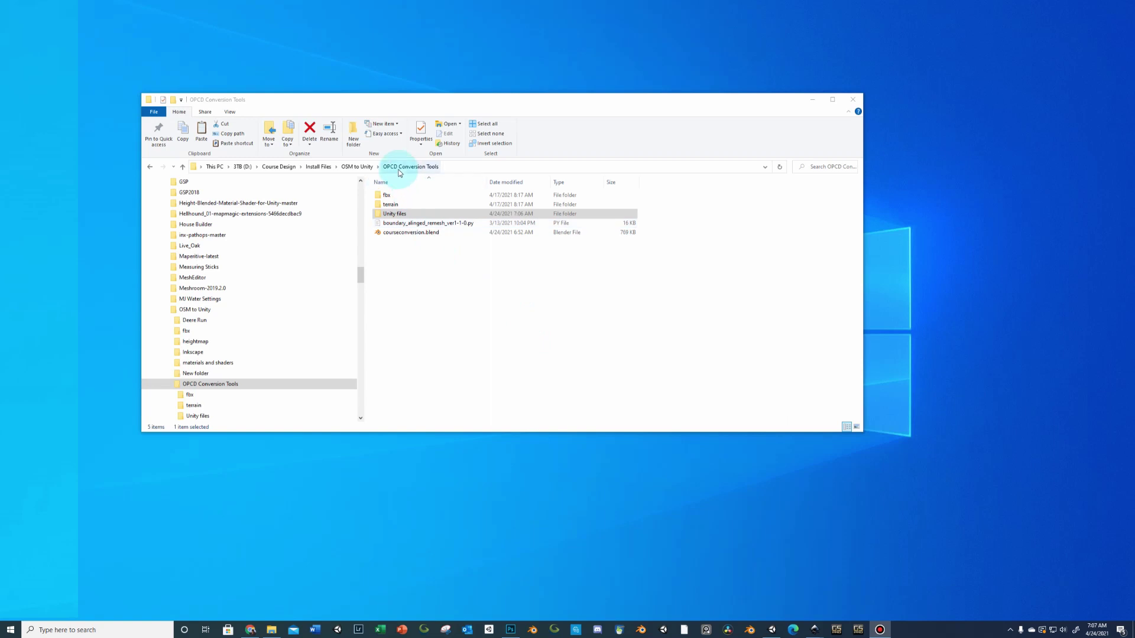
# - Browse the Unity files, terrain and fbx folders inside OPCD Conversion Tools in File Explorer
pyautogui.click(523, 267)
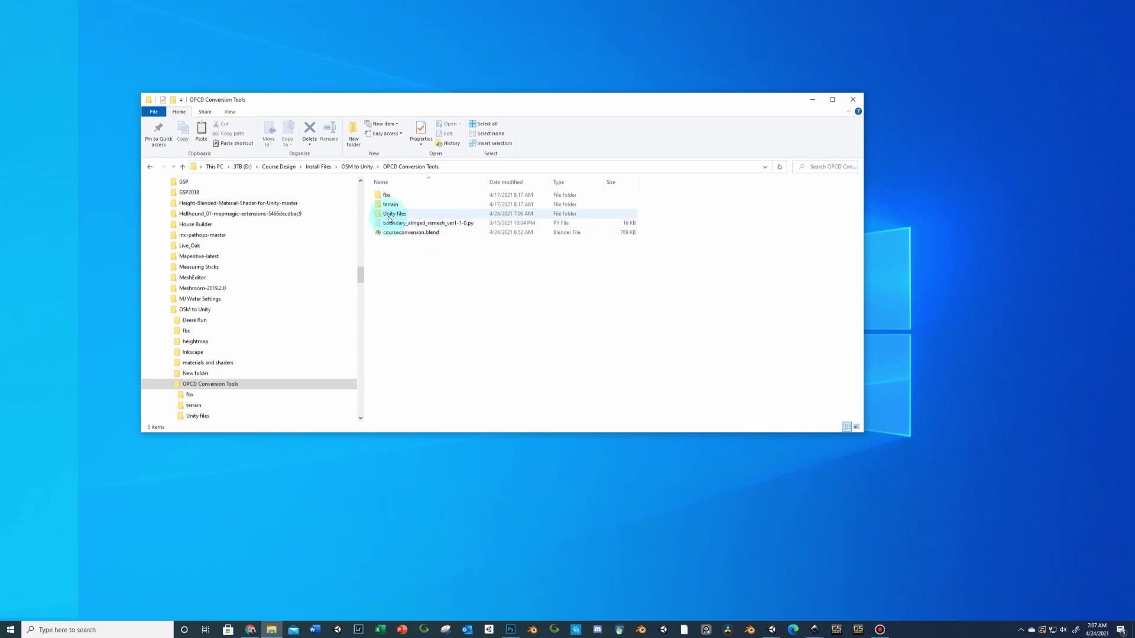
pyautogui.doubleClick(389, 215)
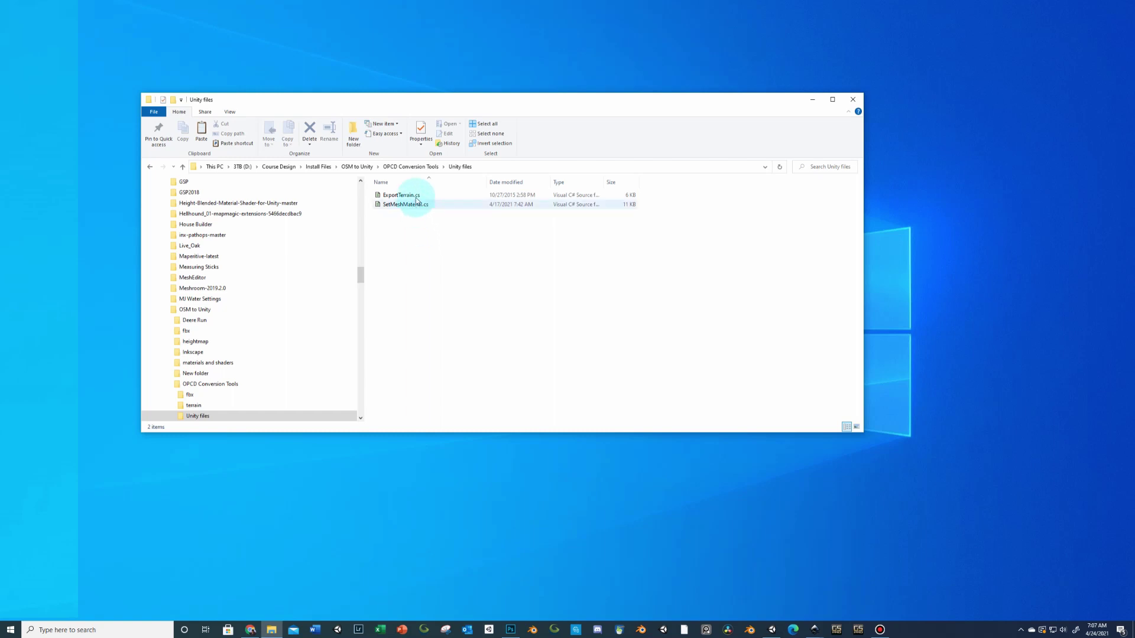
pyautogui.click(428, 167)
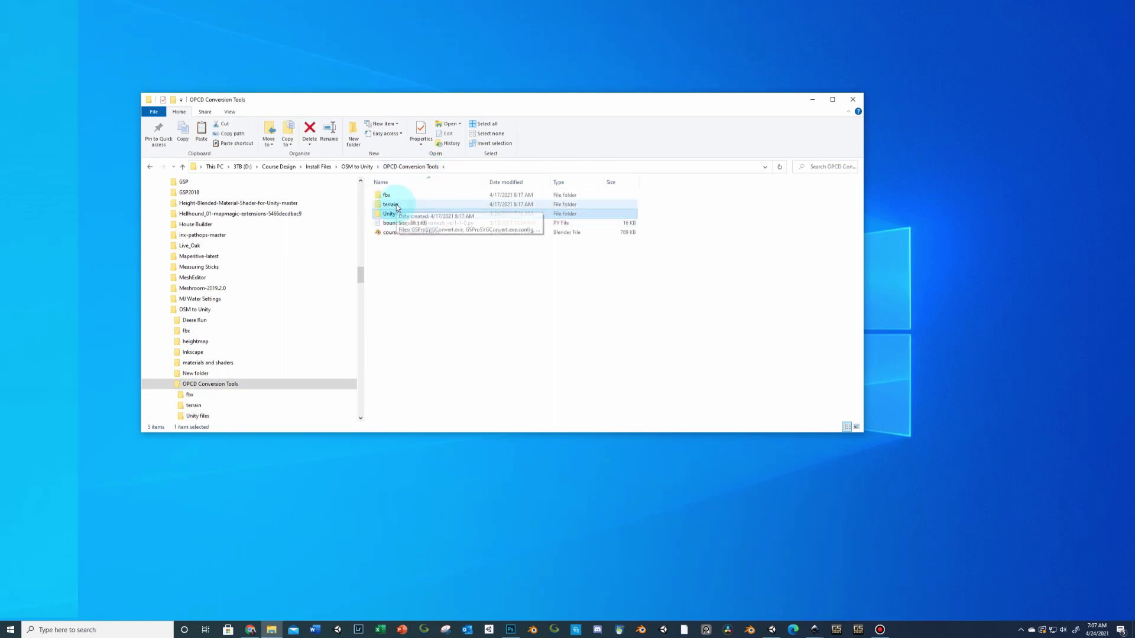
pyautogui.doubleClick(394, 204)
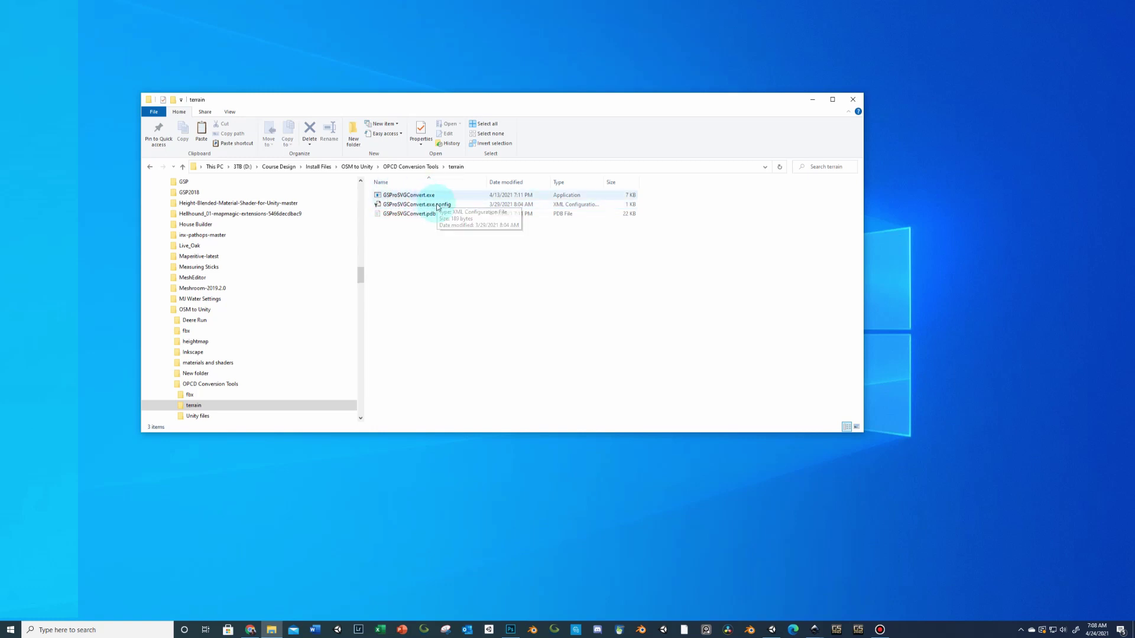
pyautogui.click(413, 166)
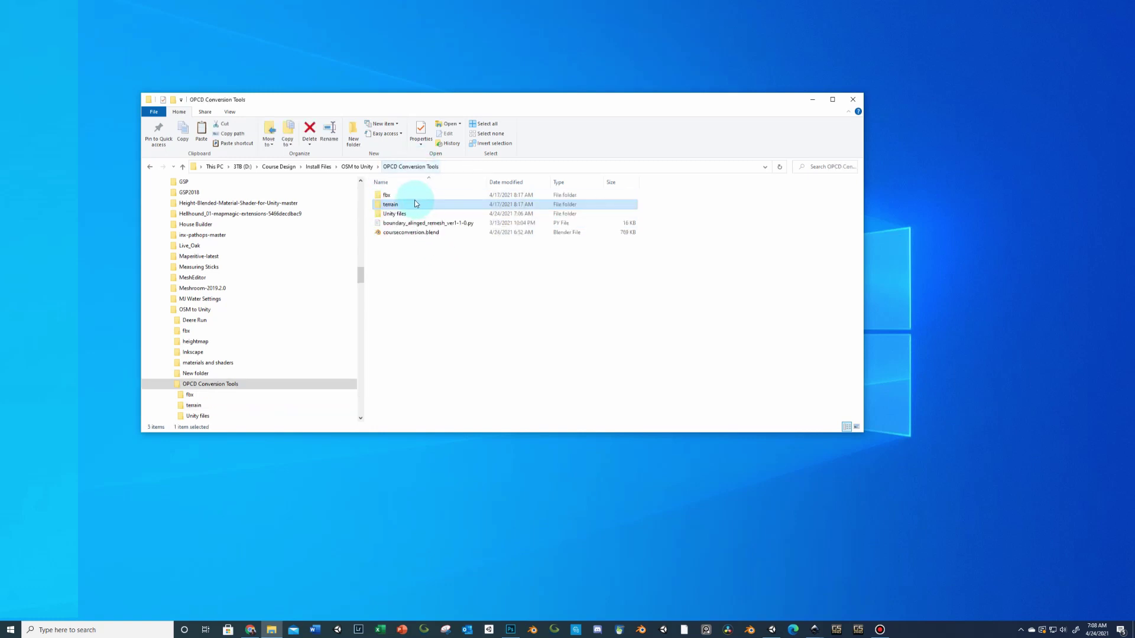
pyautogui.doubleClick(404, 196)
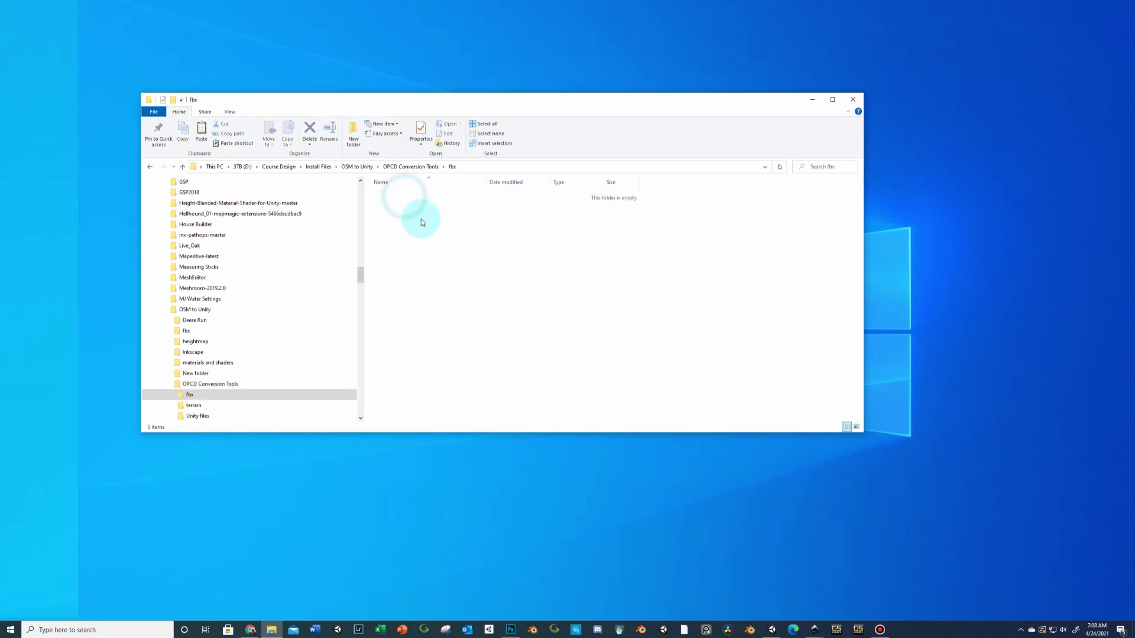
pyautogui.click(413, 166)
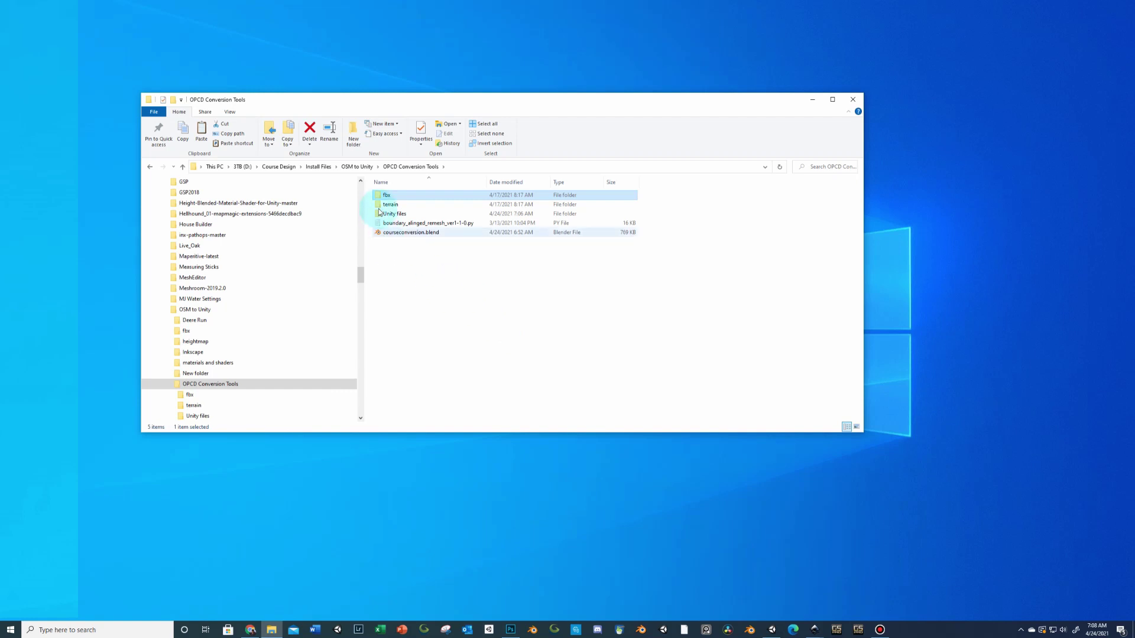
pyautogui.moveTo(379, 211)
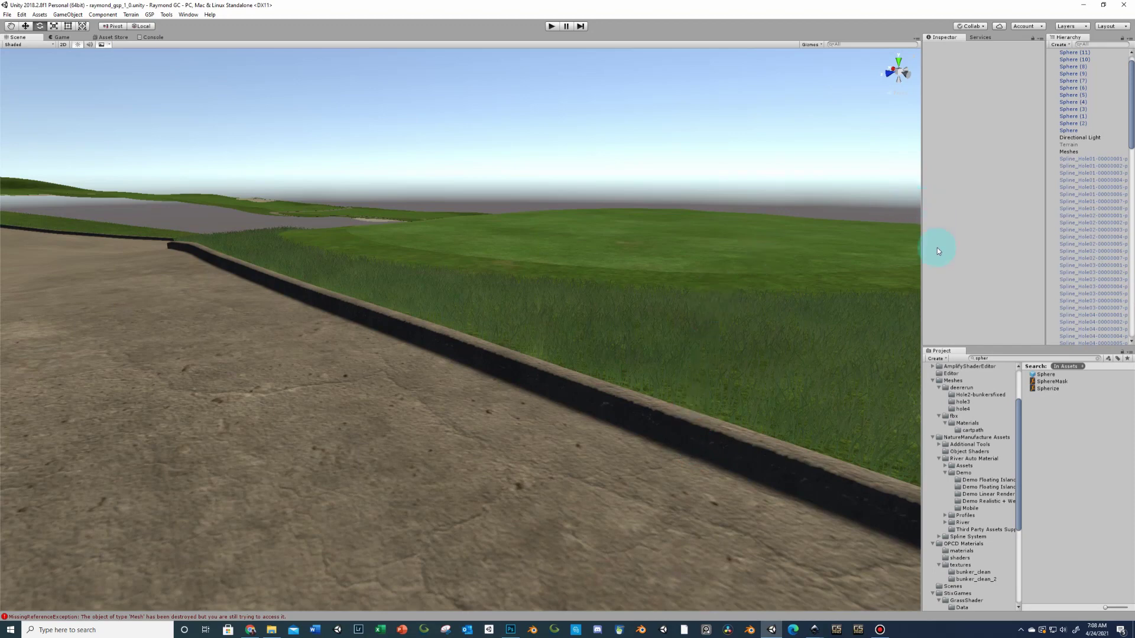
# - Collapse the Meshes, NatureManufacture Assets and StixGames folders and show the Editor folder's contents
pyautogui.click(933, 380)
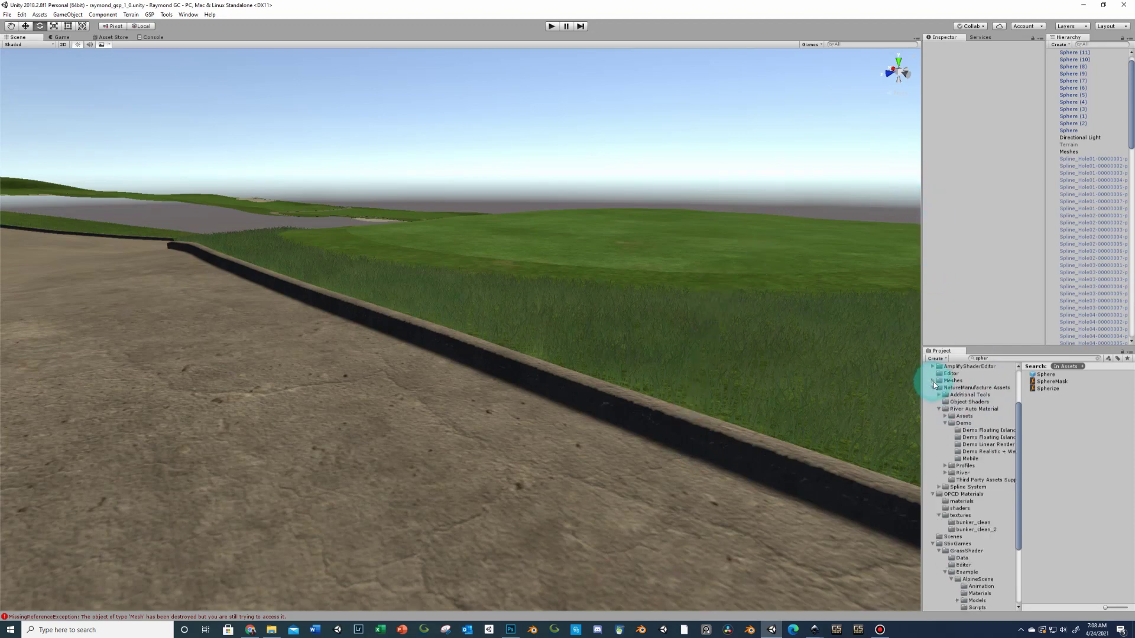
pyautogui.click(933, 388)
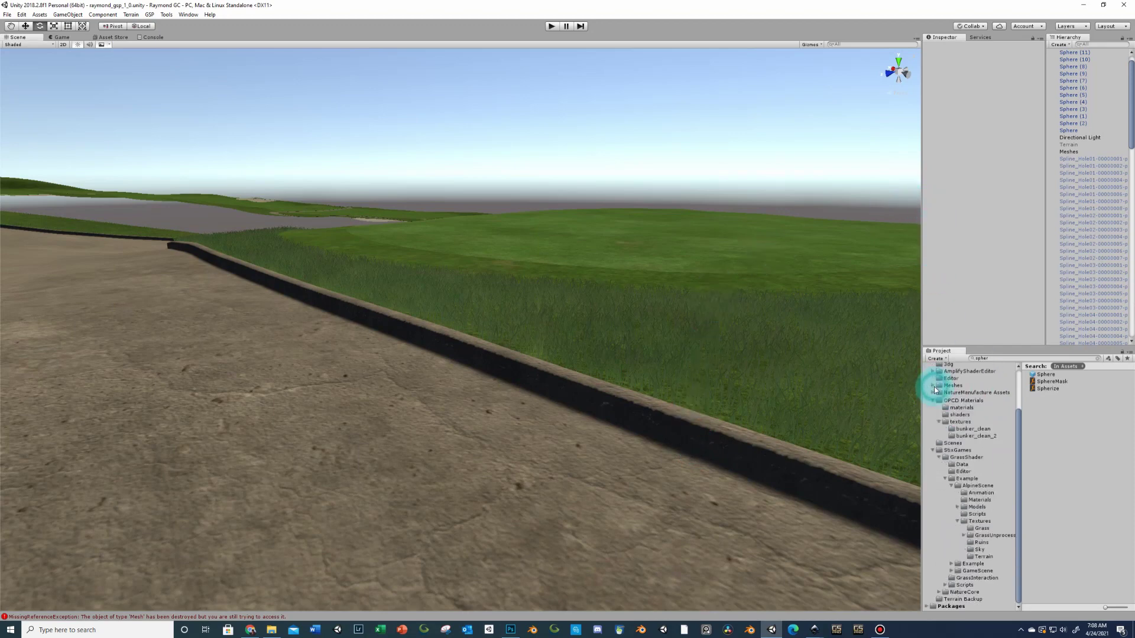
pyautogui.click(932, 450)
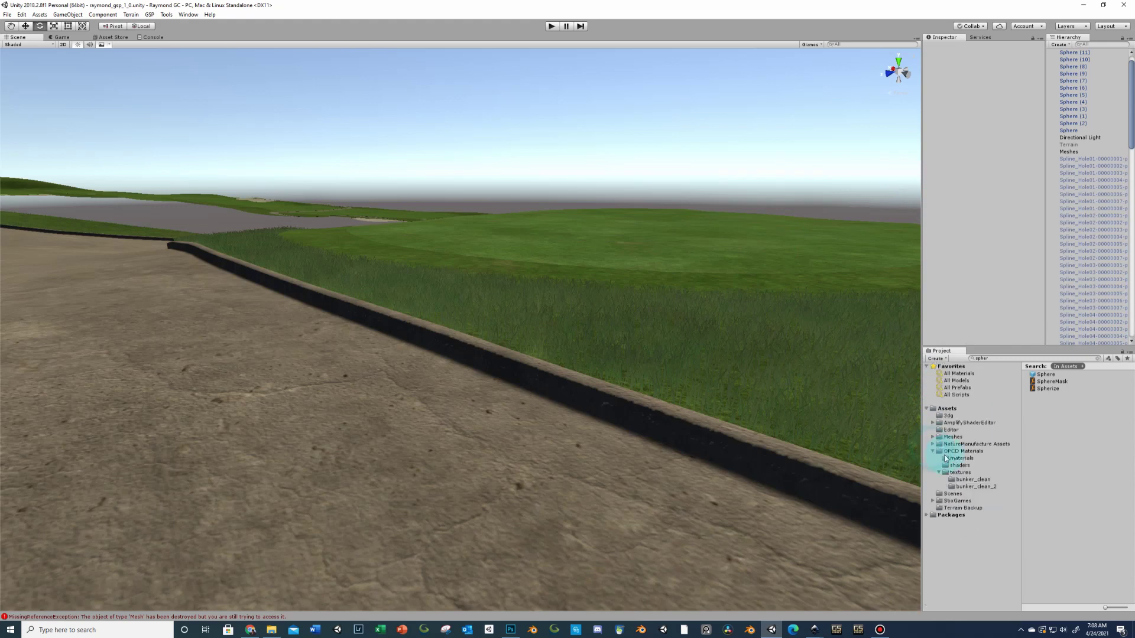
pyautogui.rightClick(946, 409)
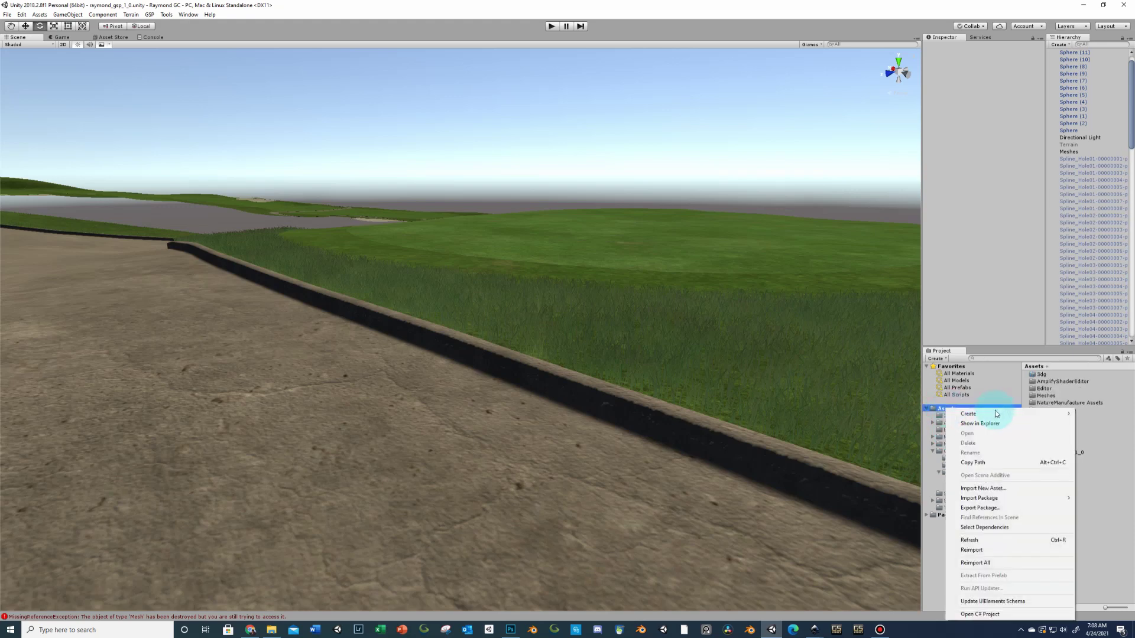
pyautogui.moveTo(995, 410)
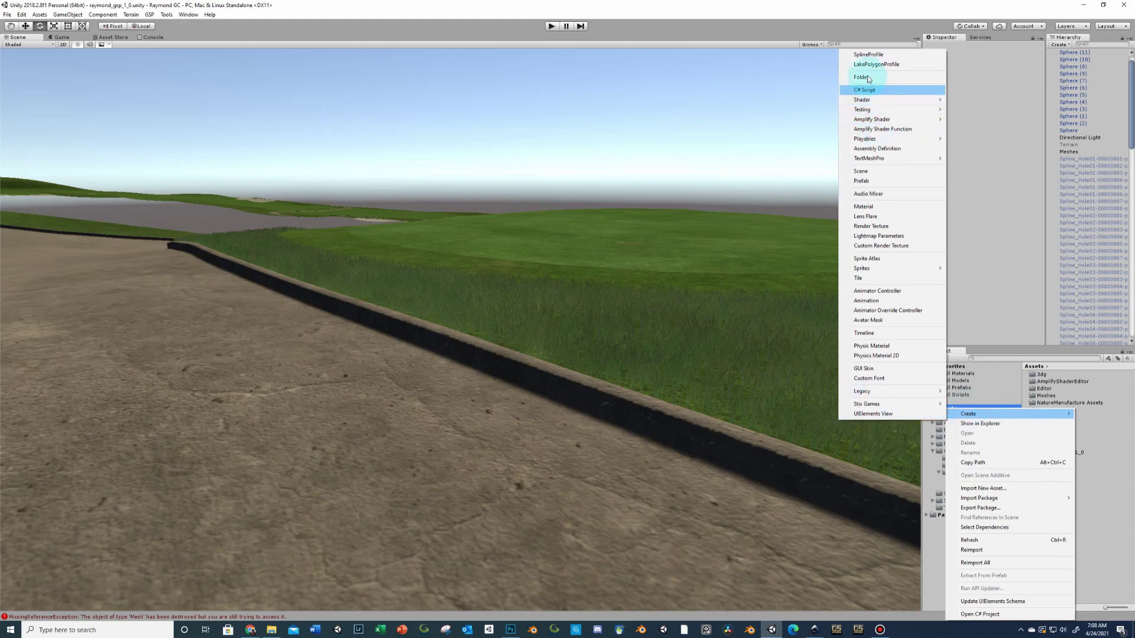
pyautogui.click(1015, 365)
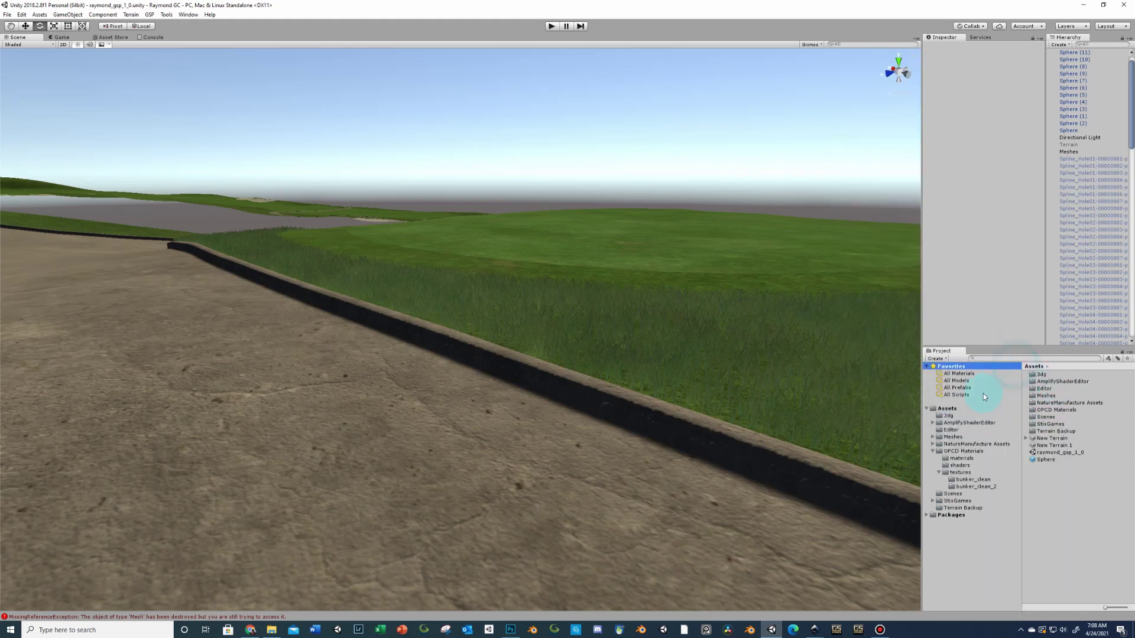
pyautogui.click(949, 430)
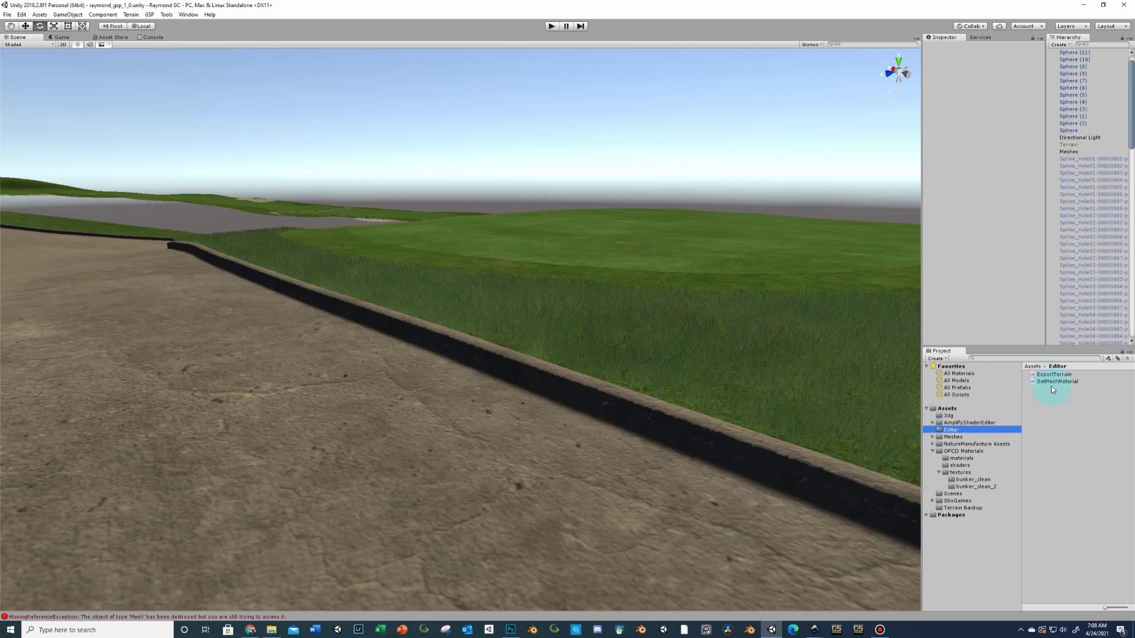
# - Select the two .cs scripts in the Unity files folder, then close File Explorer
pyautogui.click(272, 628)
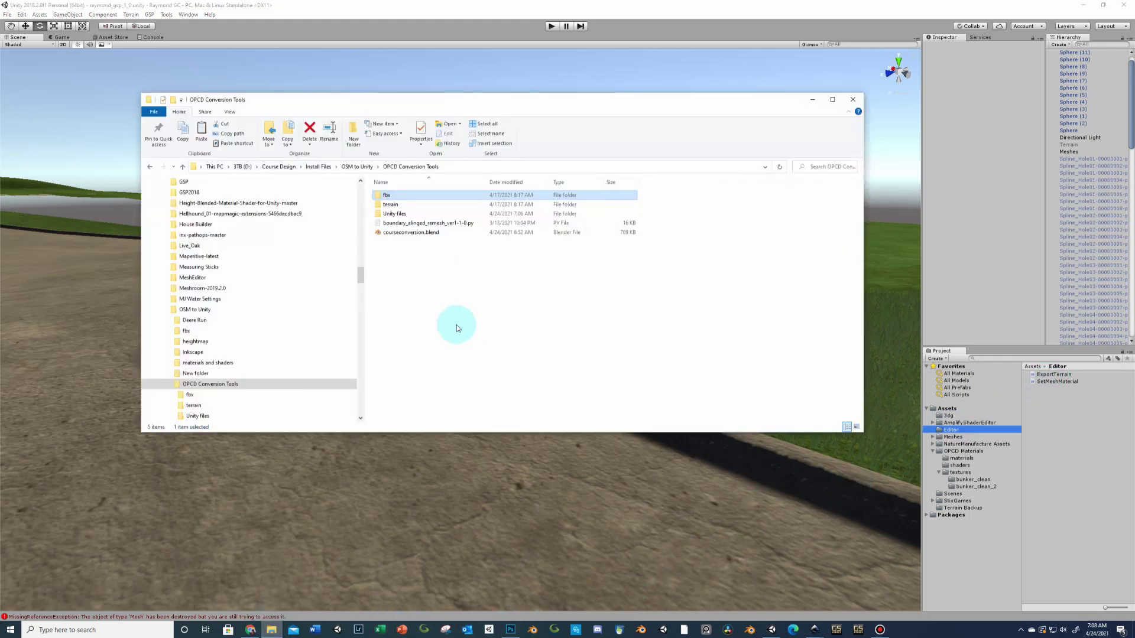
pyautogui.doubleClick(393, 213)
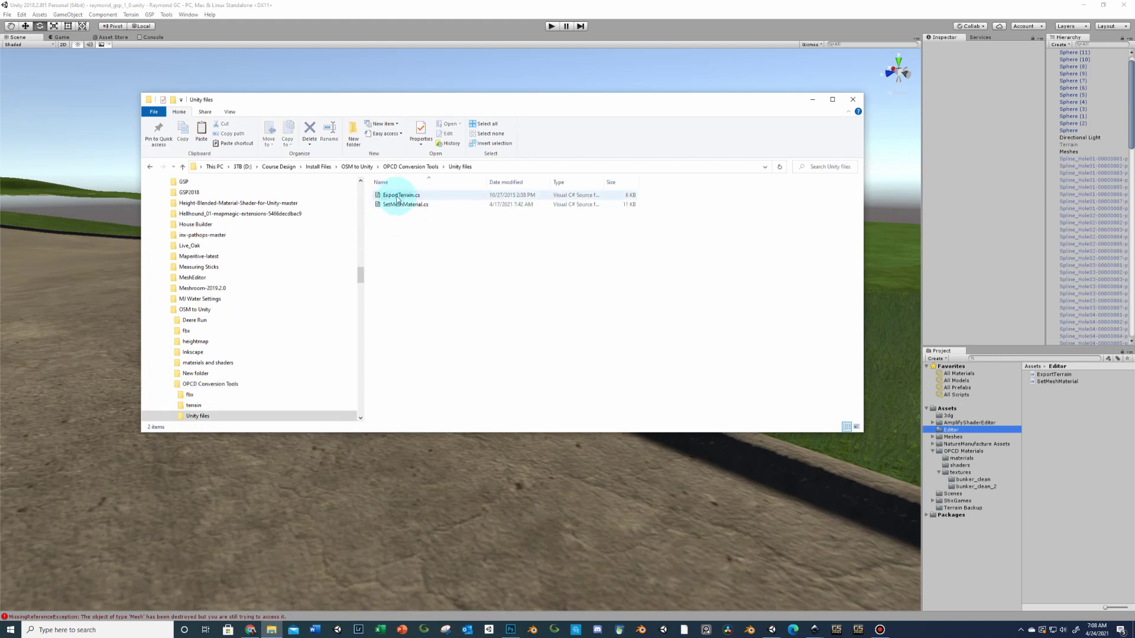
pyautogui.moveTo(454, 238); pyautogui.dragTo(413, 204)
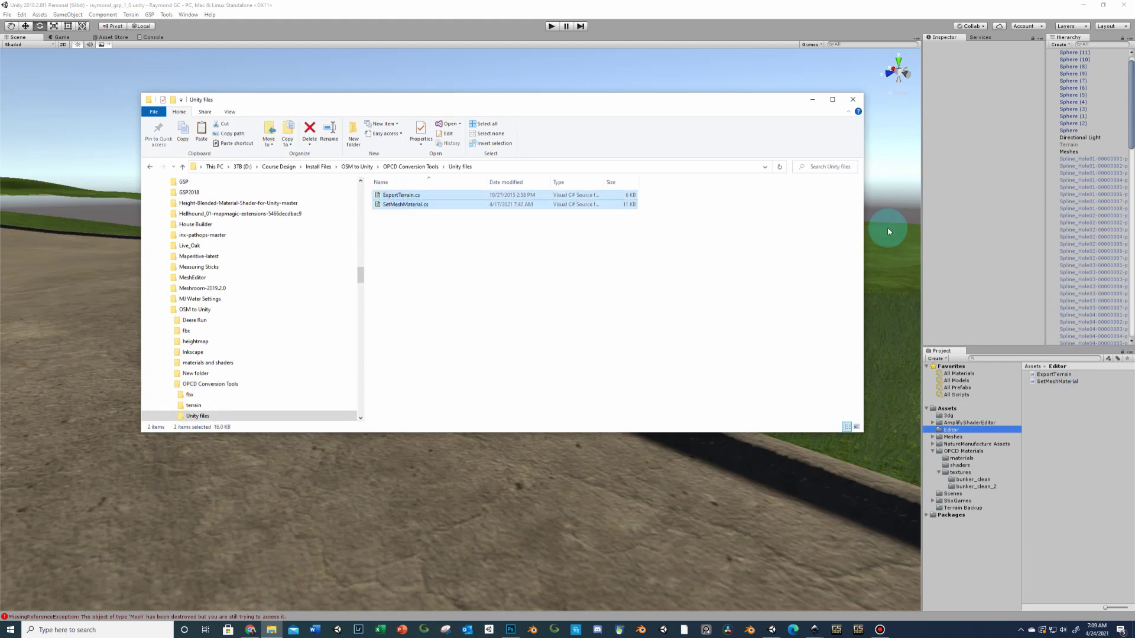
pyautogui.click(852, 99)
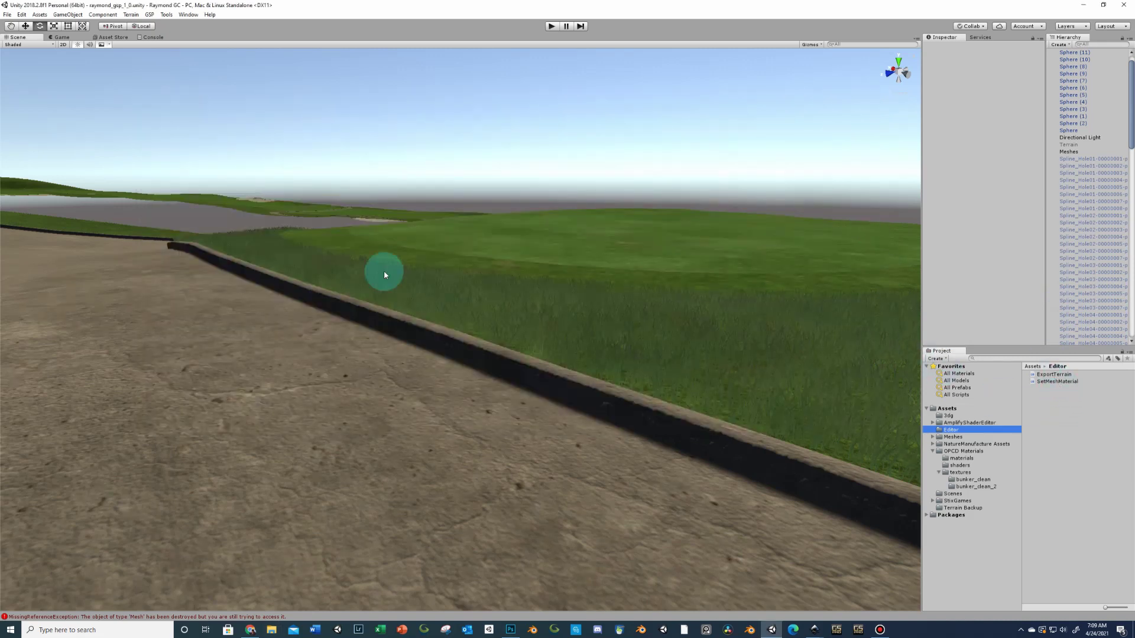
# - Check the Tools, Window and GSP menus, then open Terrain > Export To Obj
pyautogui.click(166, 16)
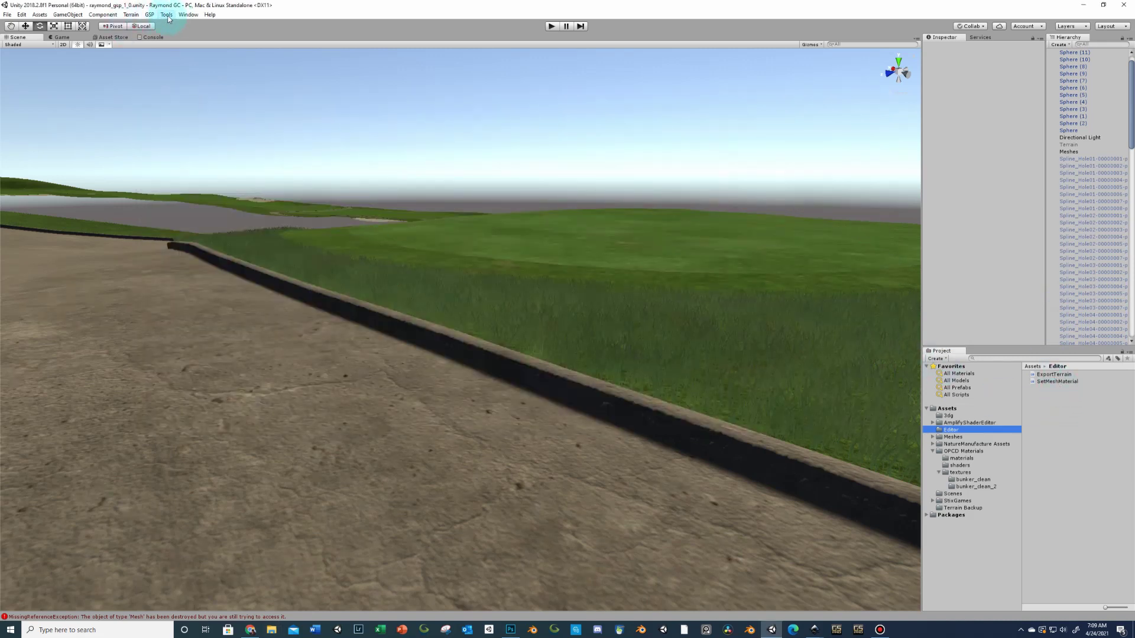
pyautogui.moveTo(188, 14)
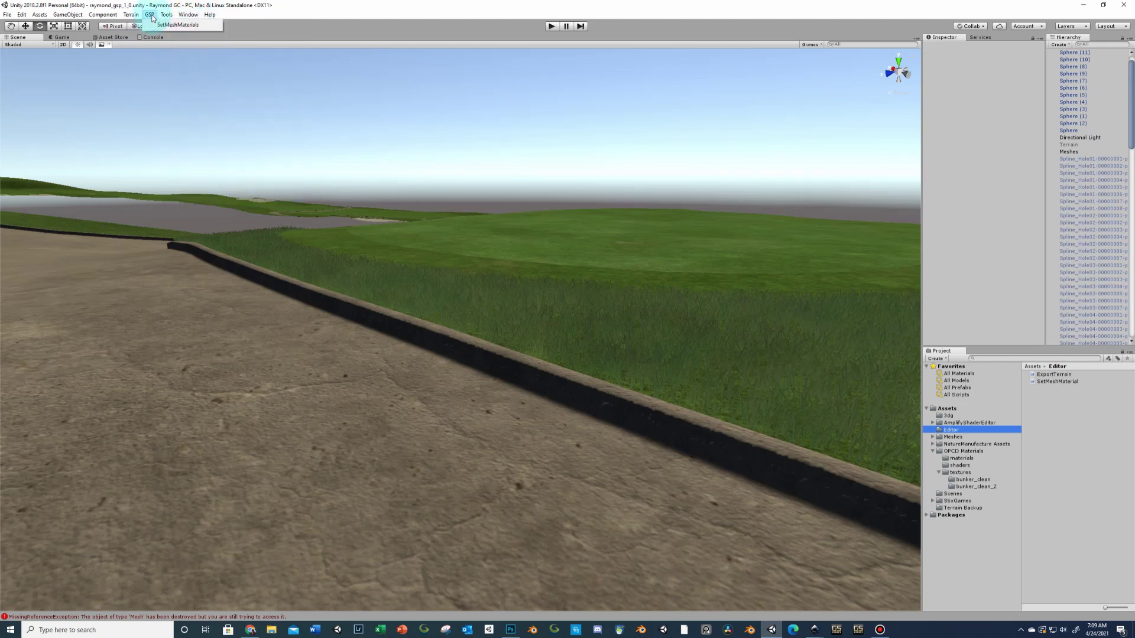
pyautogui.moveTo(150, 17)
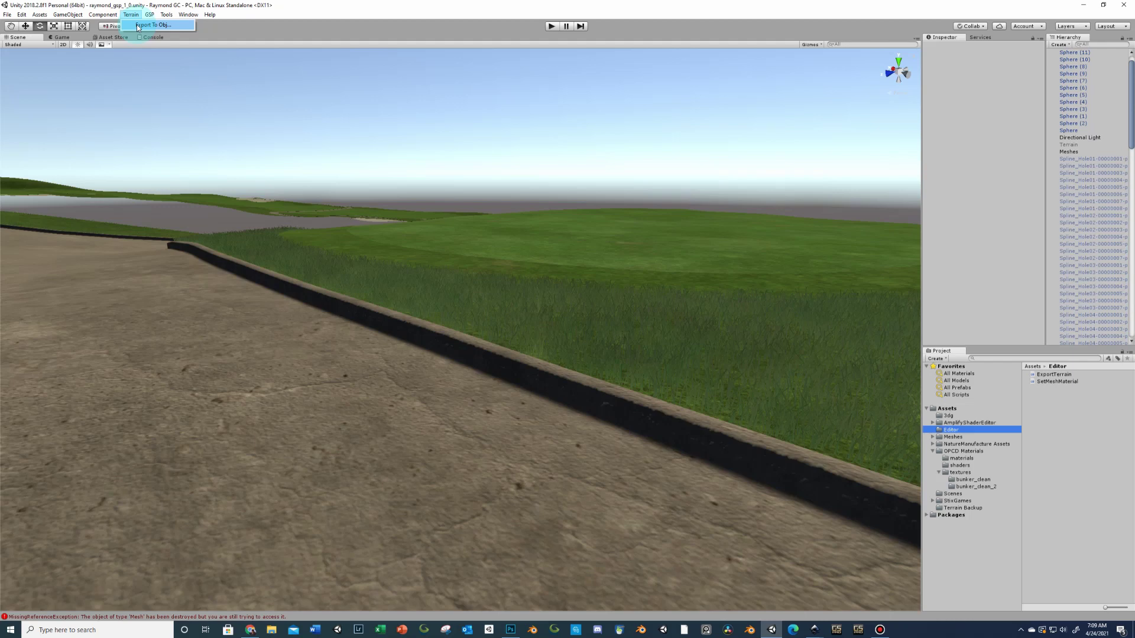
pyautogui.click(138, 26)
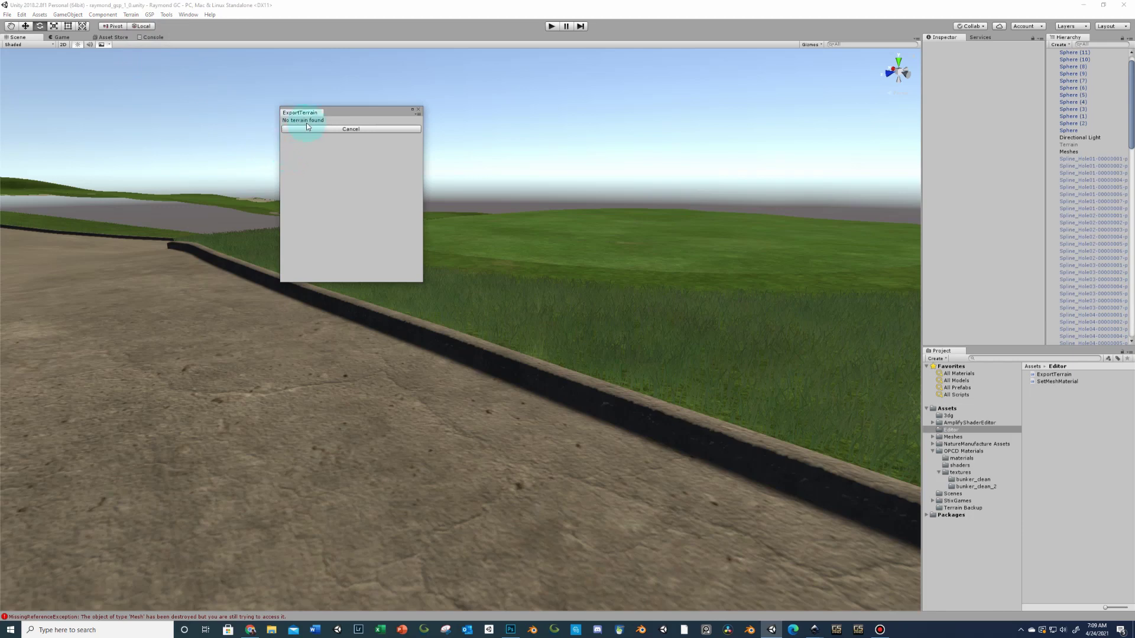
# - Enable the Terrain object and reopen the Export To Obj window, moving it lower
pyautogui.click(1072, 145)
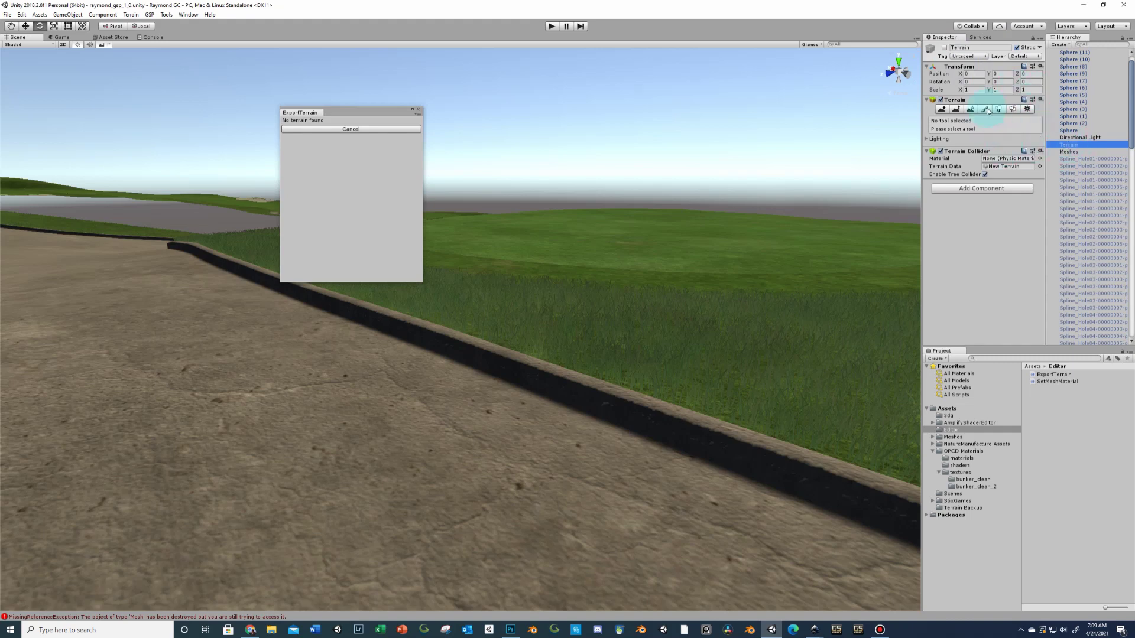
pyautogui.click(944, 47)
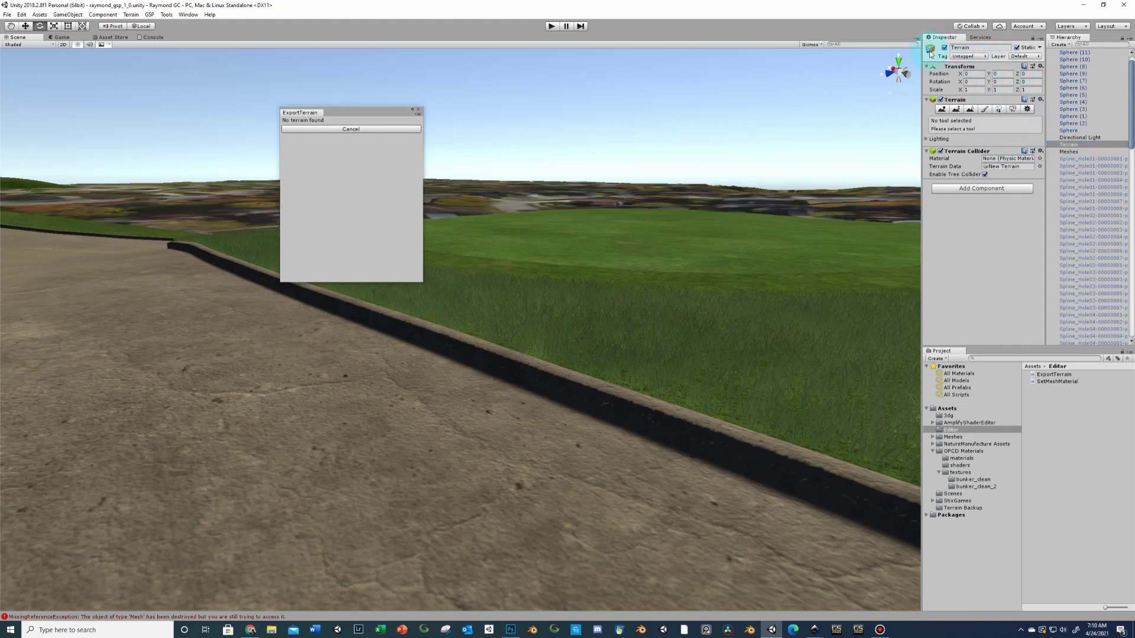
pyautogui.click(413, 110)
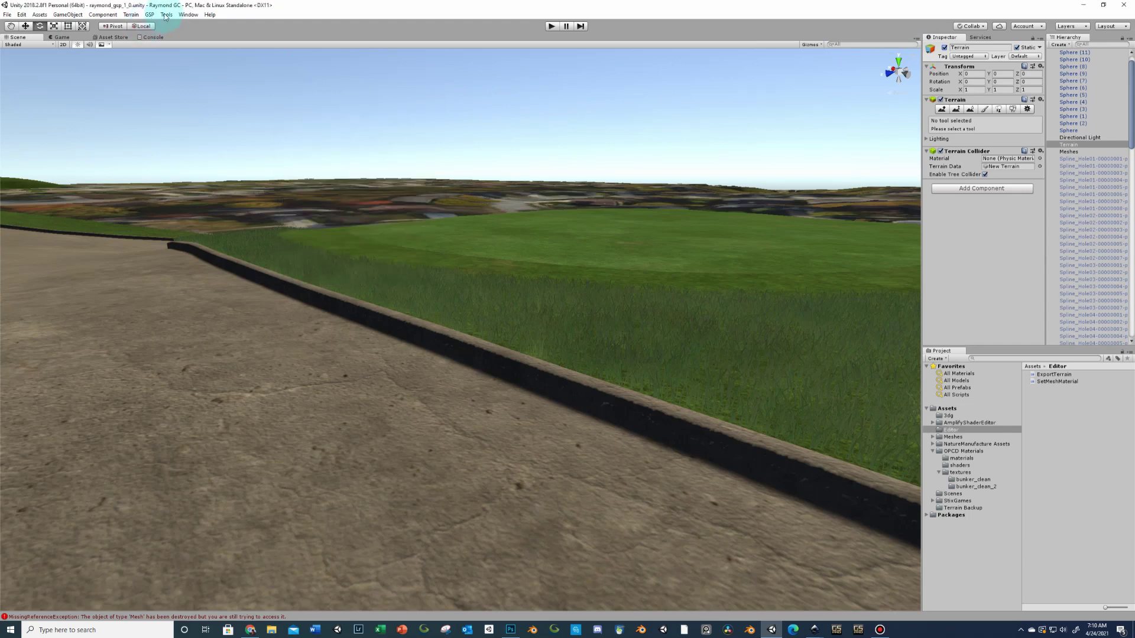
pyautogui.click(131, 14)
pyautogui.click(151, 25)
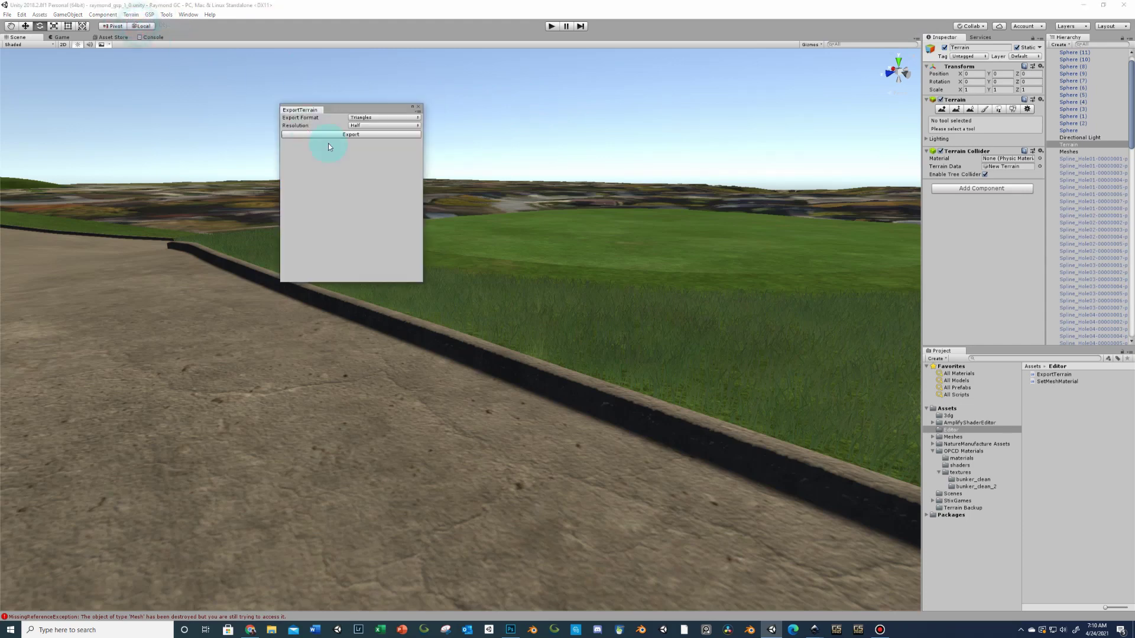
pyautogui.moveTo(338, 107); pyautogui.dragTo(372, 197)
pyautogui.click(1007, 169)
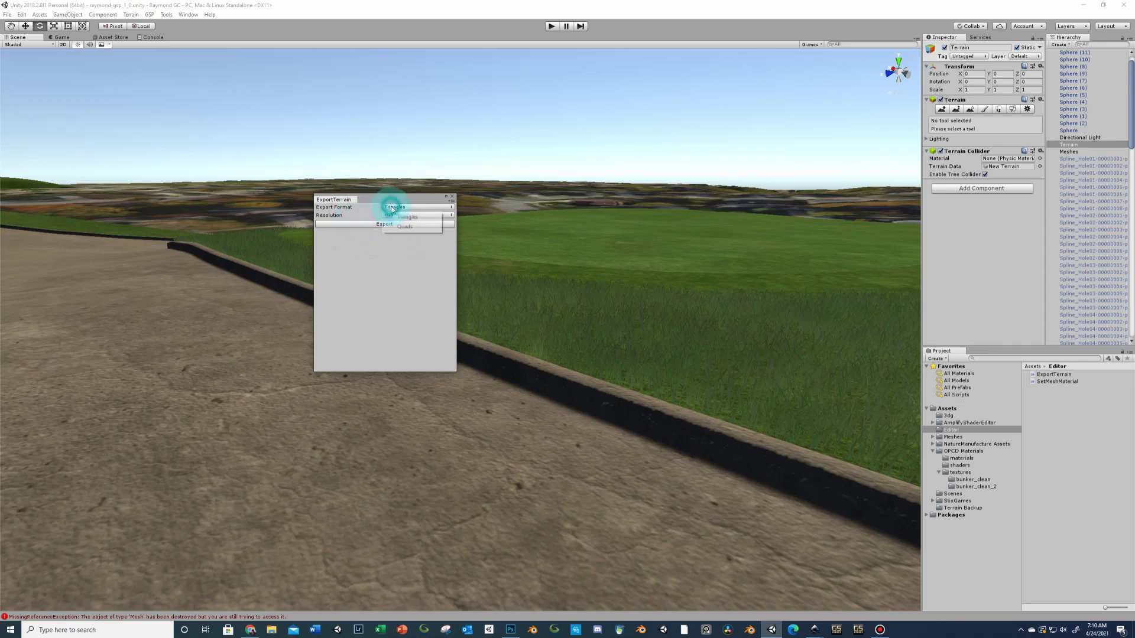
# - Keep Triangles format, set resolution to Quarter, and start the terrain export
pyautogui.click(366, 268)
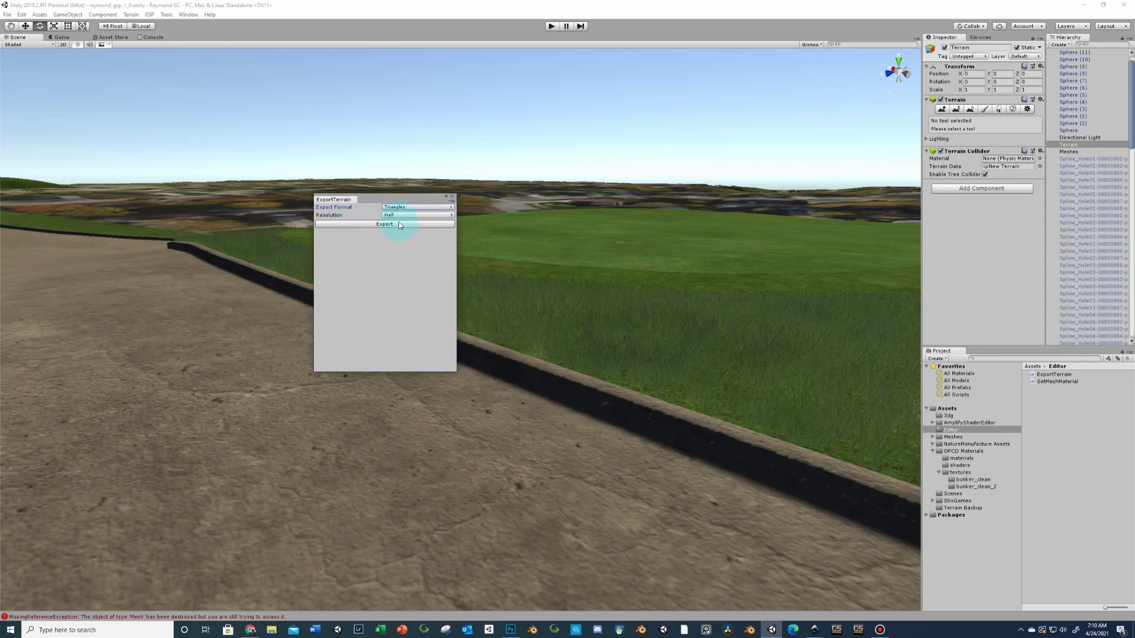
pyautogui.click(398, 216)
pyautogui.click(406, 246)
pyautogui.click(393, 215)
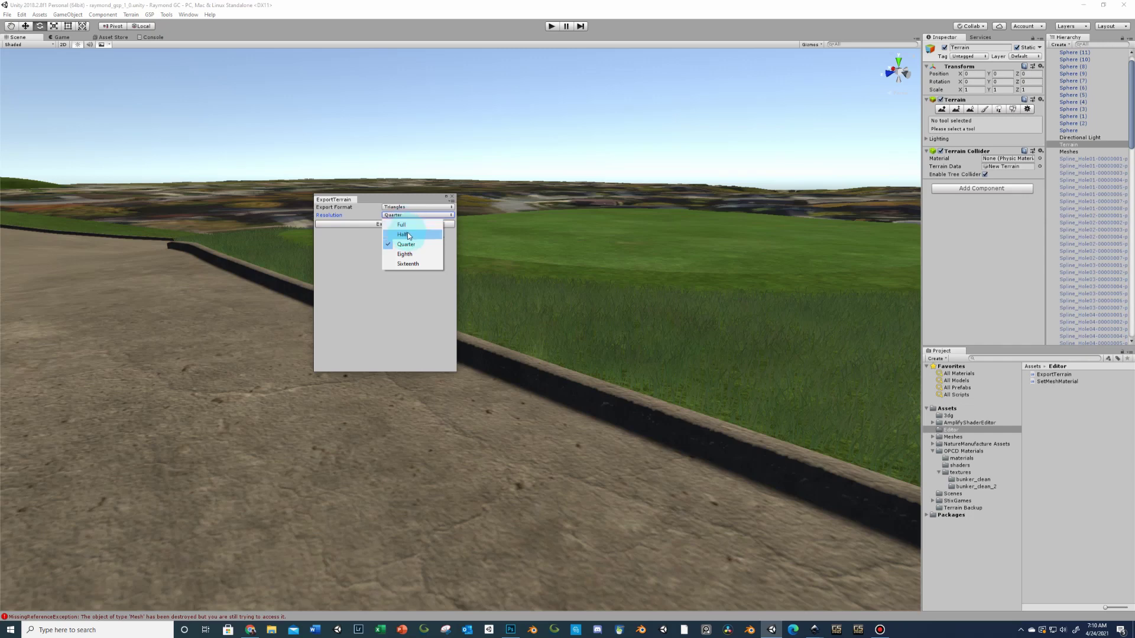
pyautogui.click(364, 253)
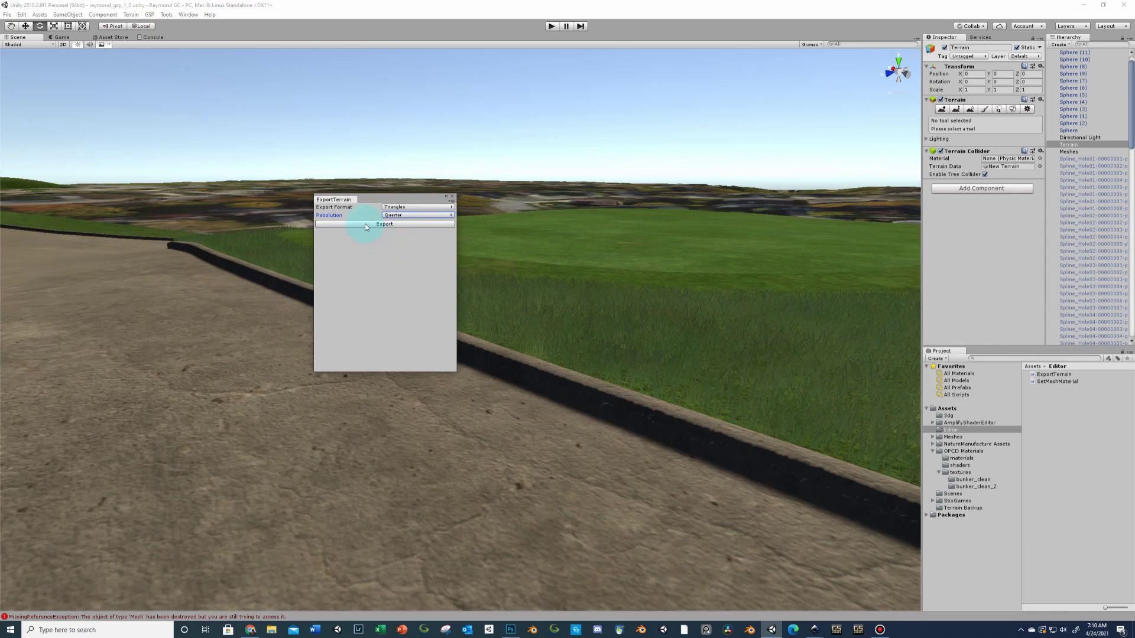
pyautogui.click(365, 225)
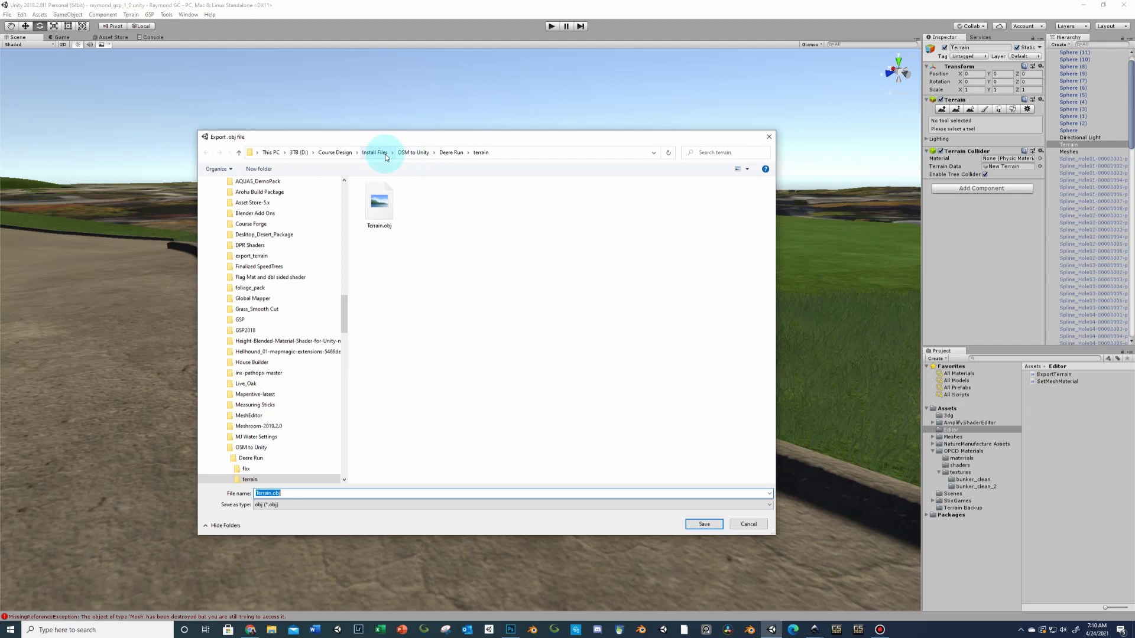
# - Create a new folder named Tutorial inside OSM to Unity
pyautogui.click(413, 152)
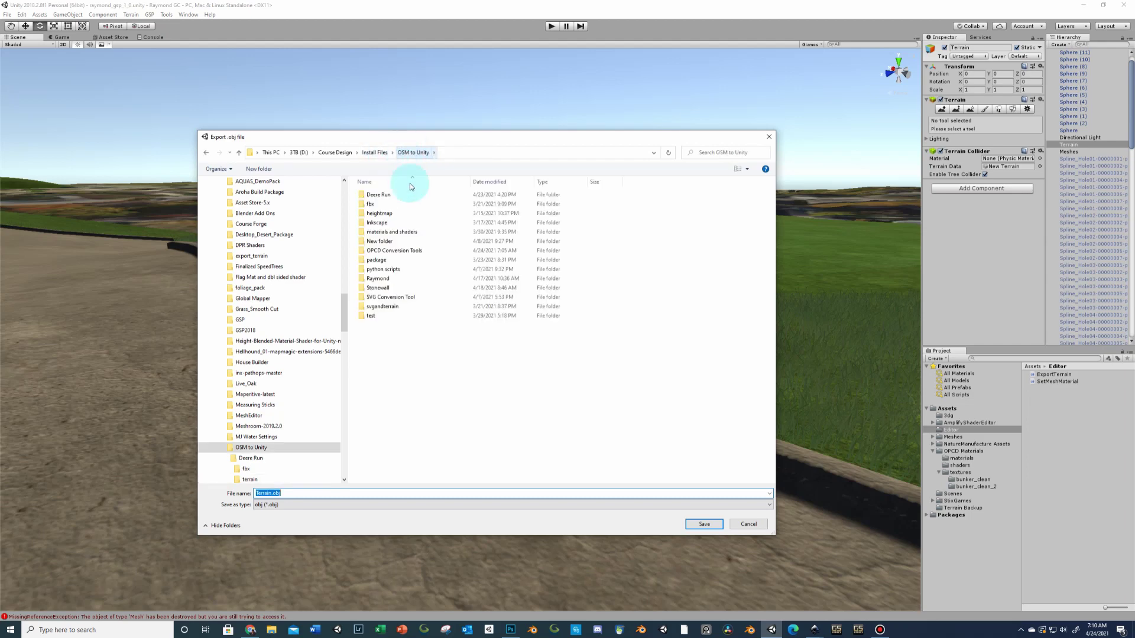
pyautogui.doubleClick(397, 252)
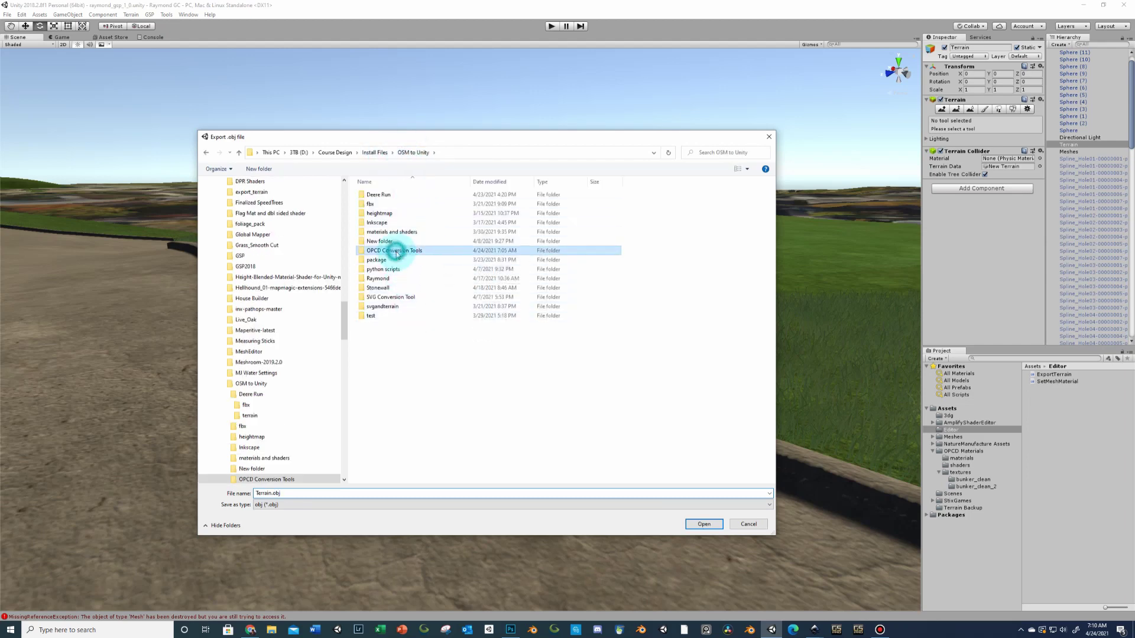
pyautogui.click(409, 154)
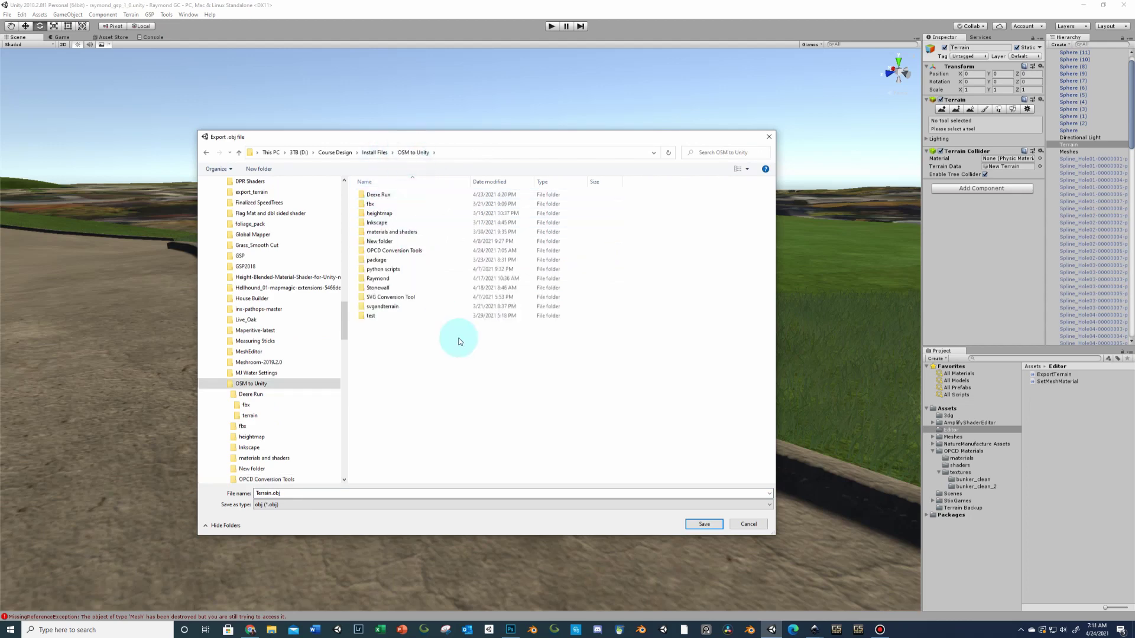
pyautogui.rightClick(446, 374)
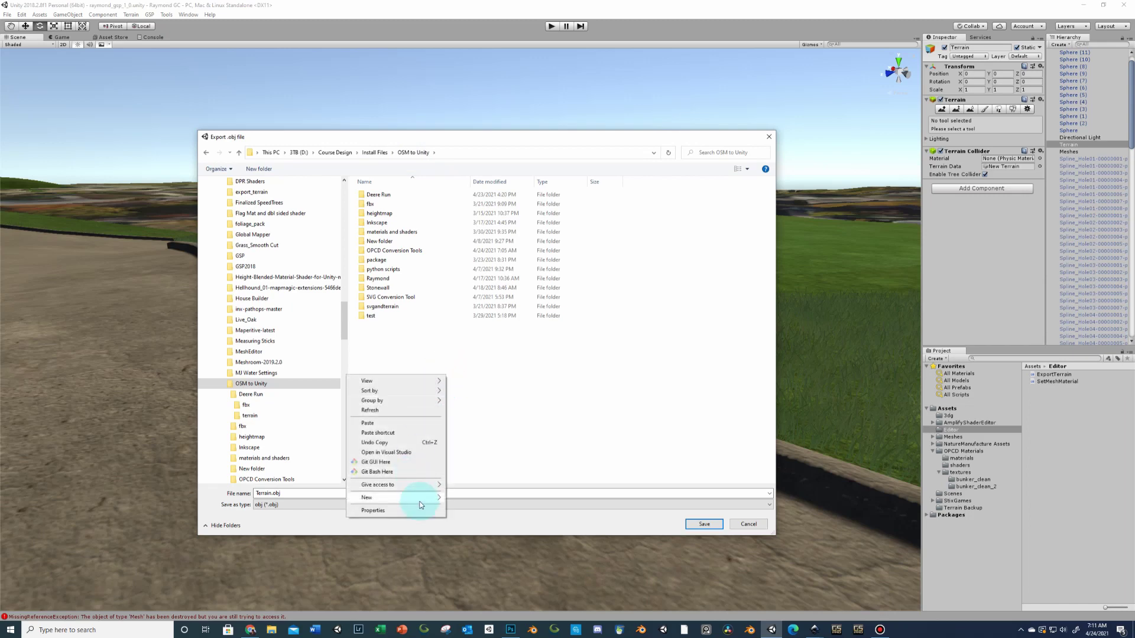
pyautogui.moveTo(414, 498)
pyautogui.click(478, 357)
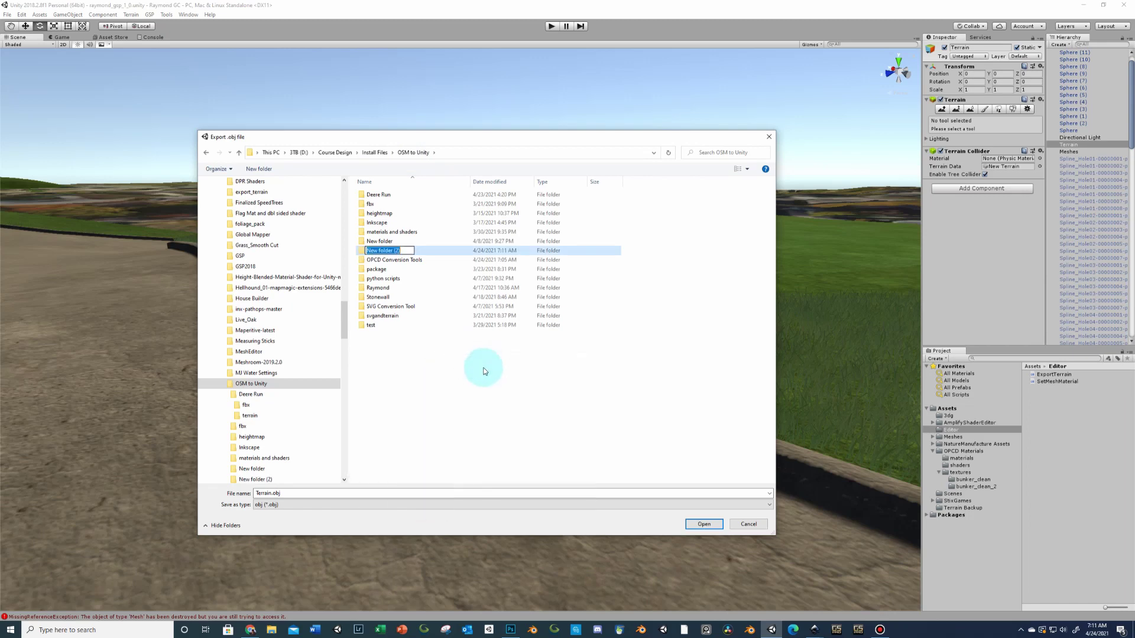
pyautogui.write('Tutorial')
pyautogui.press('Return')
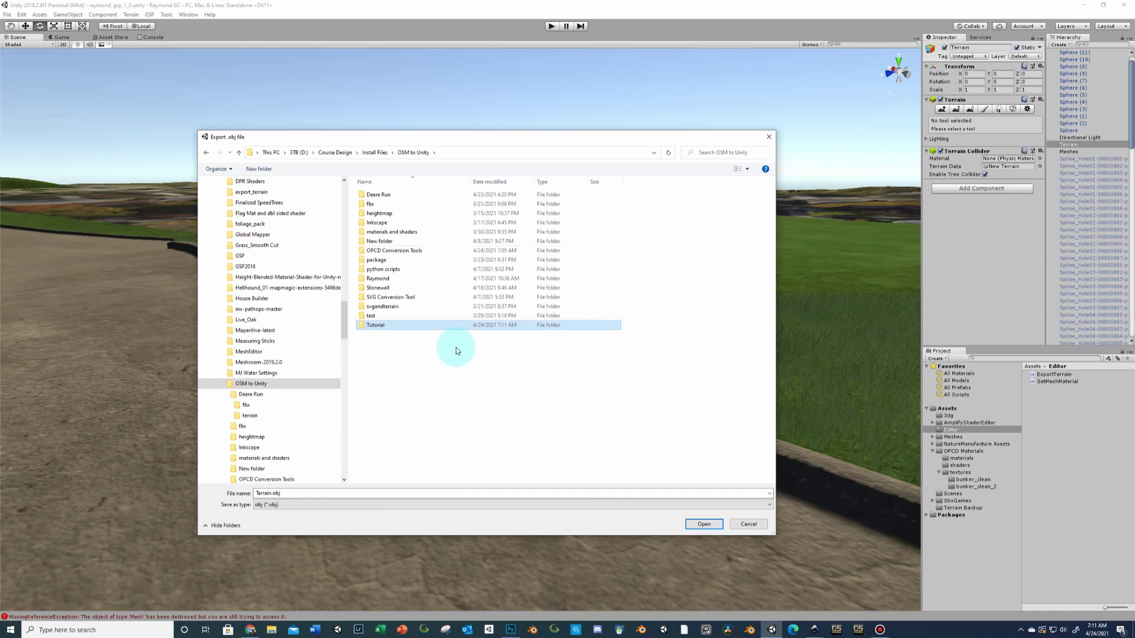
# - Check OPCD Conversion Tools again, then open the empty Tutorial folder
pyautogui.doubleClick(397, 253)
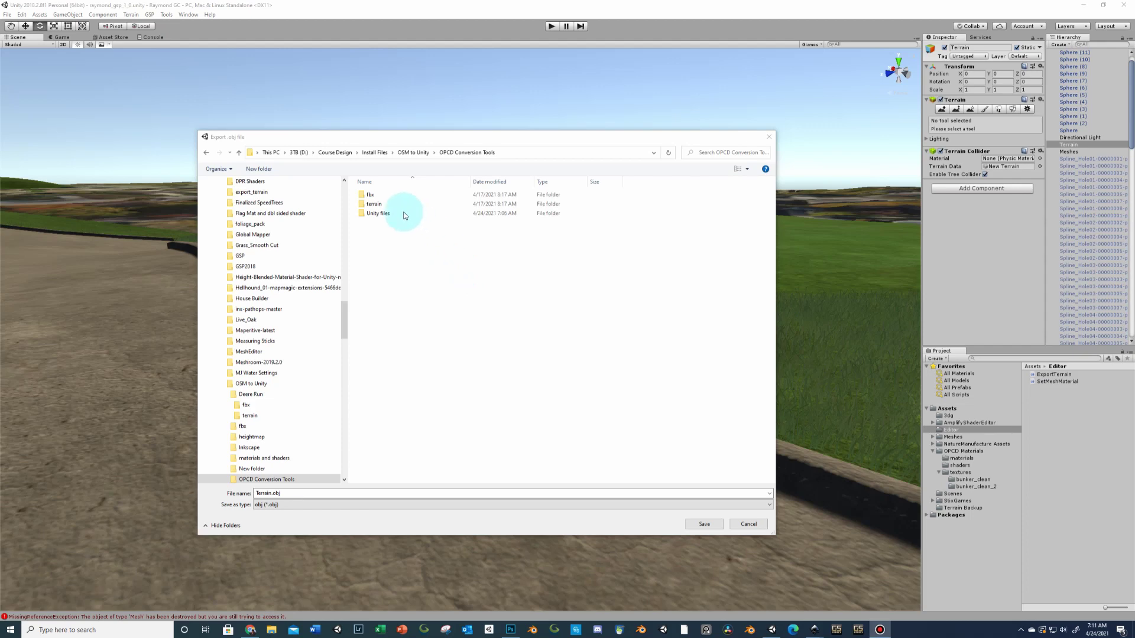
pyautogui.click(413, 152)
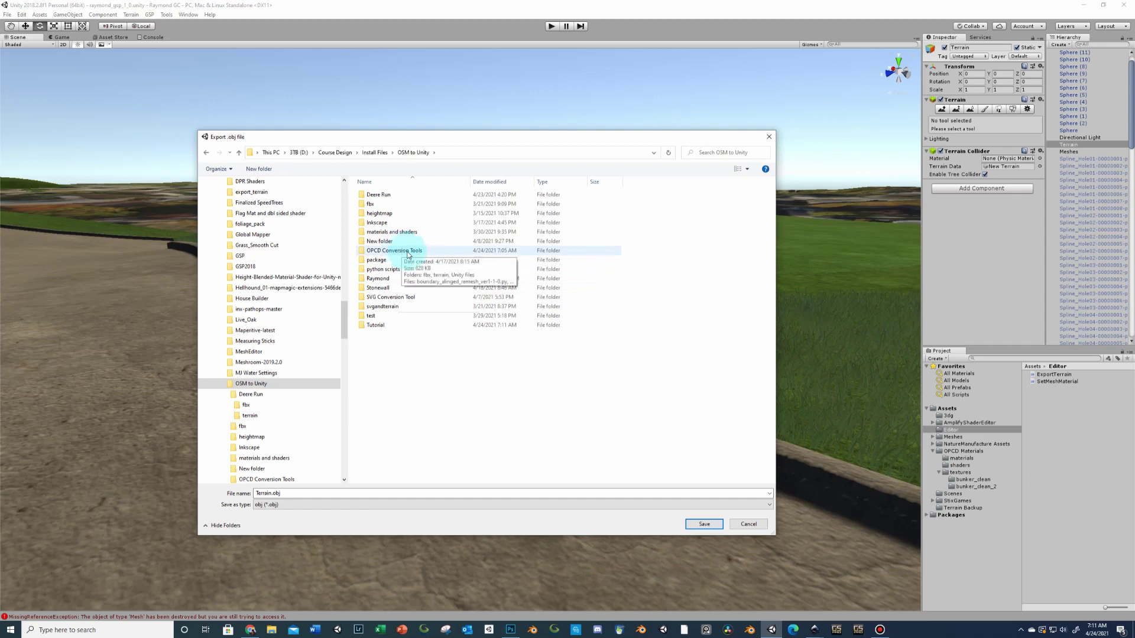
pyautogui.doubleClick(406, 252)
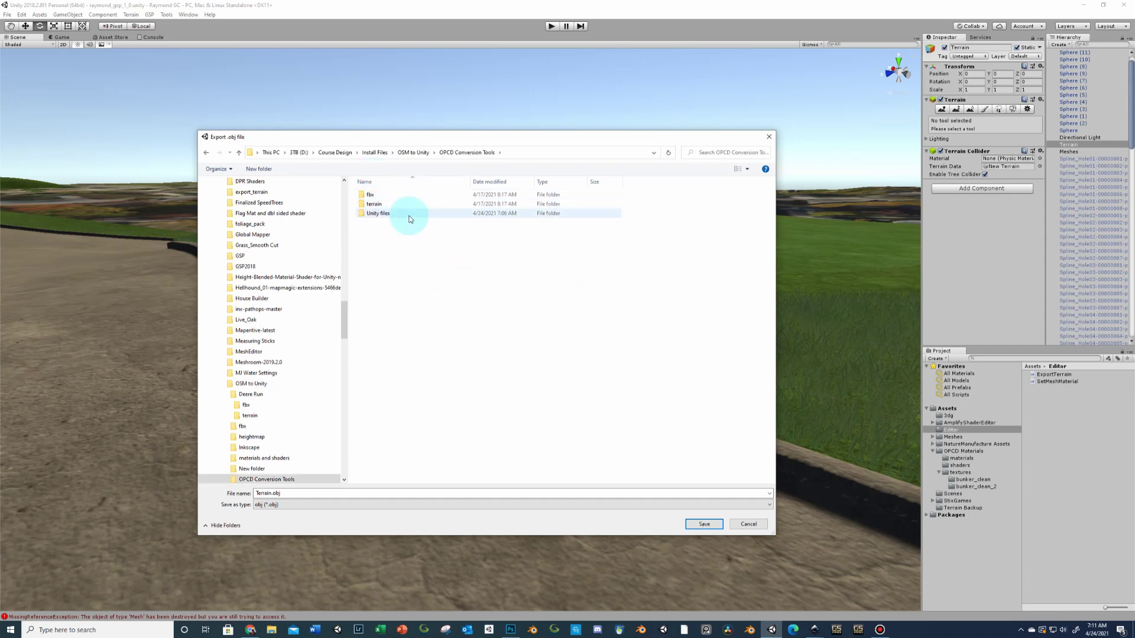
pyautogui.click(413, 152)
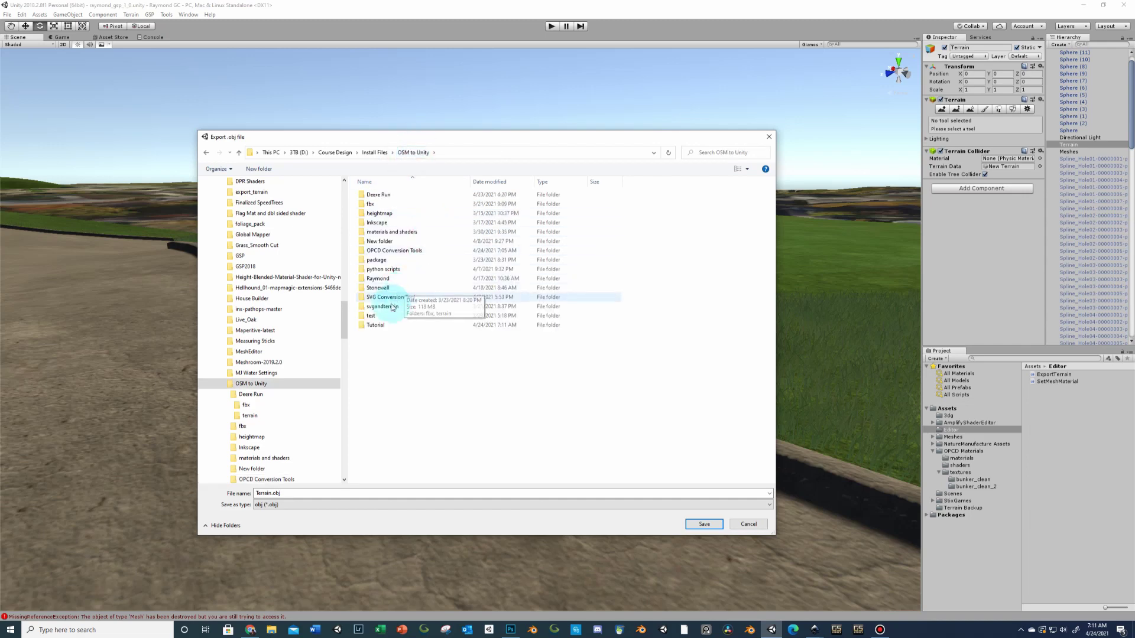
pyautogui.doubleClick(378, 325)
pyautogui.rightClick(431, 247)
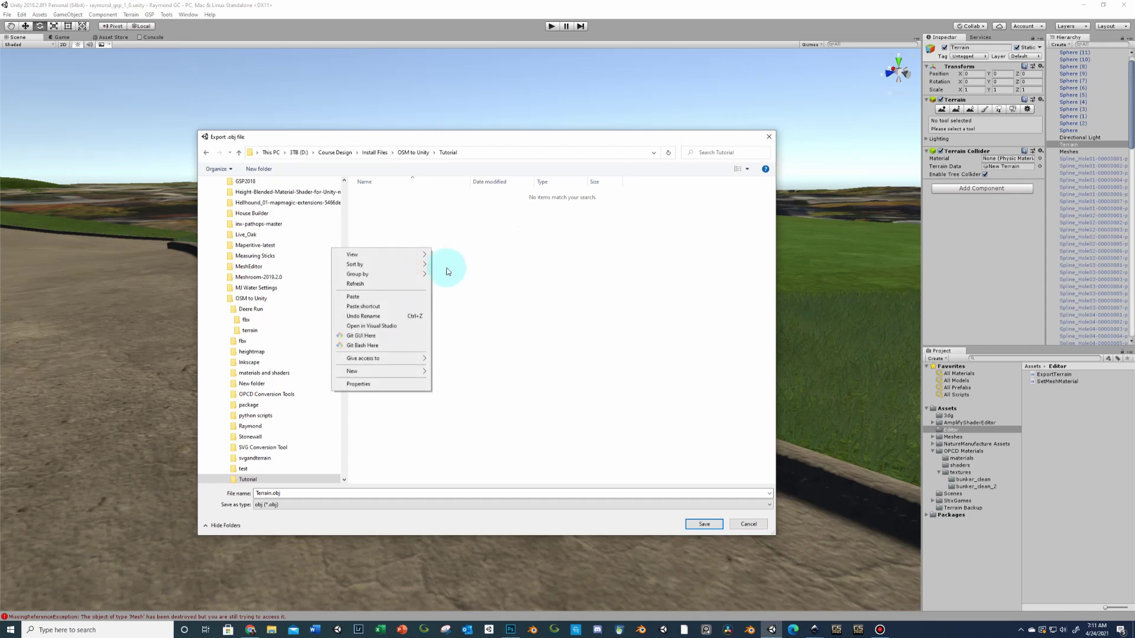
pyautogui.click(699, 420)
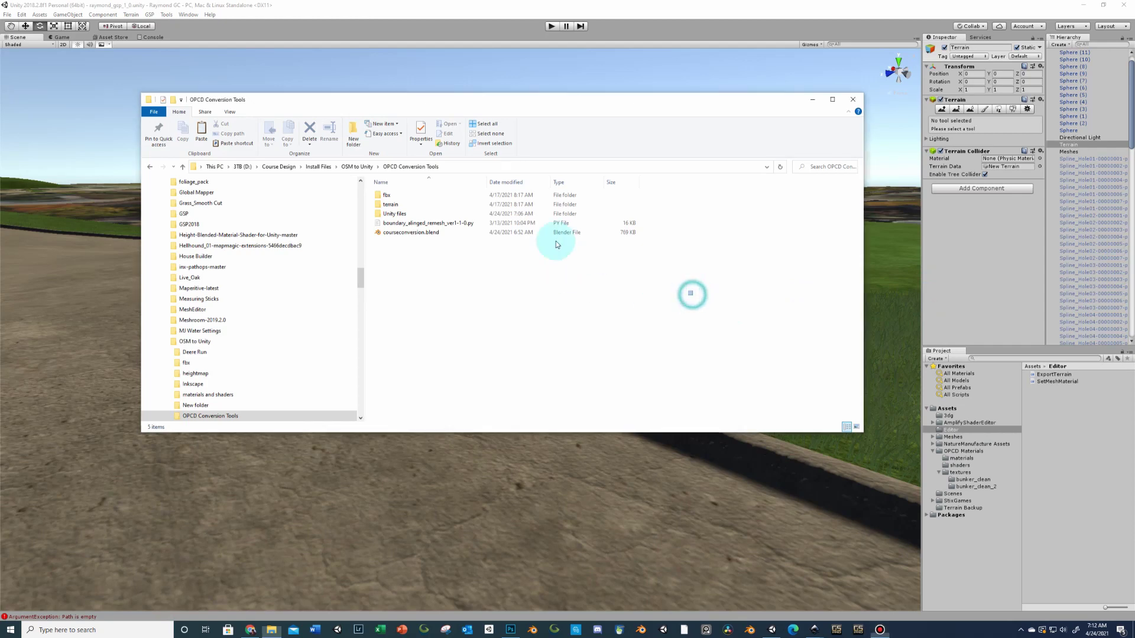
# - Copy all five OPCD Conversion Tools items and paste them into the Tutorial folder
pyautogui.moveTo(689, 294); pyautogui.dragTo(423, 212)
pyautogui.rightClick(423, 213)
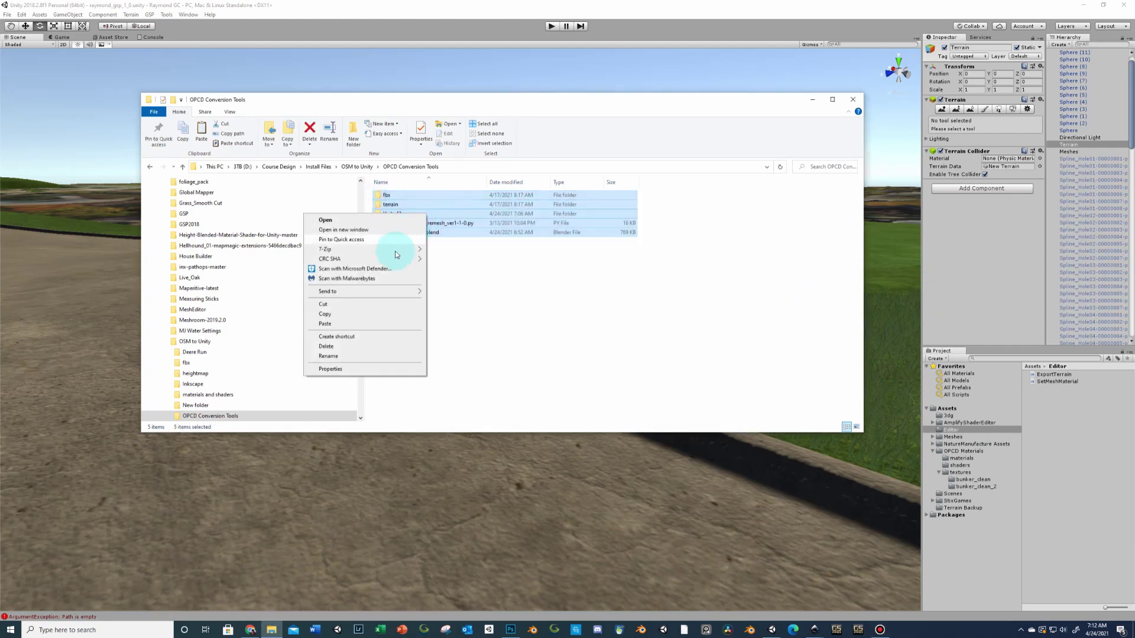
pyautogui.click(374, 312)
pyautogui.click(357, 167)
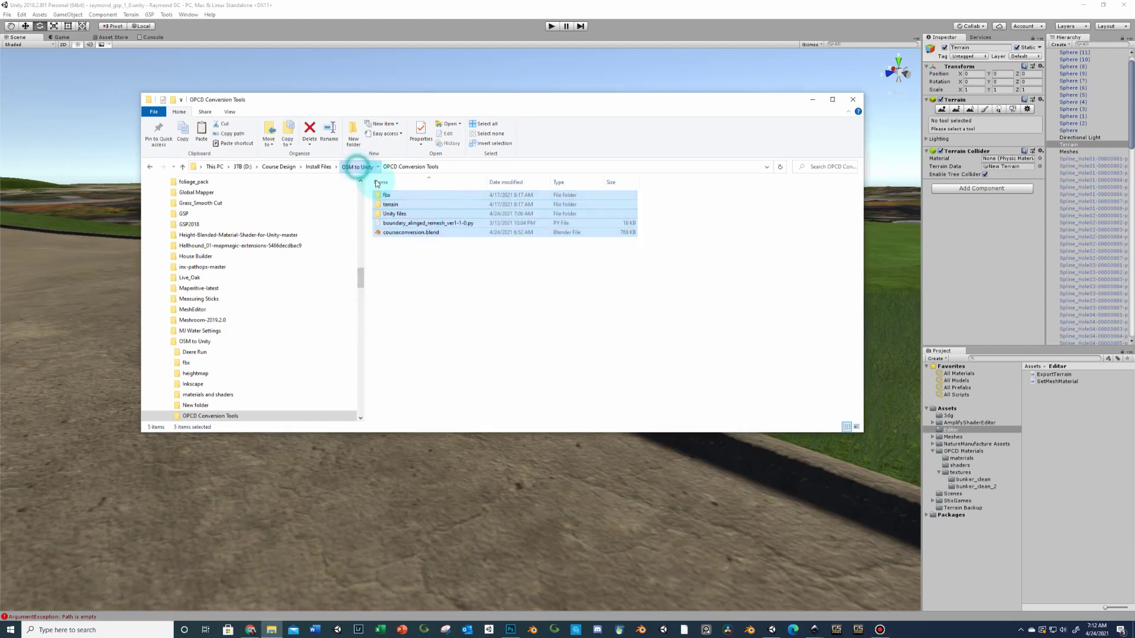
pyautogui.doubleClick(410, 324)
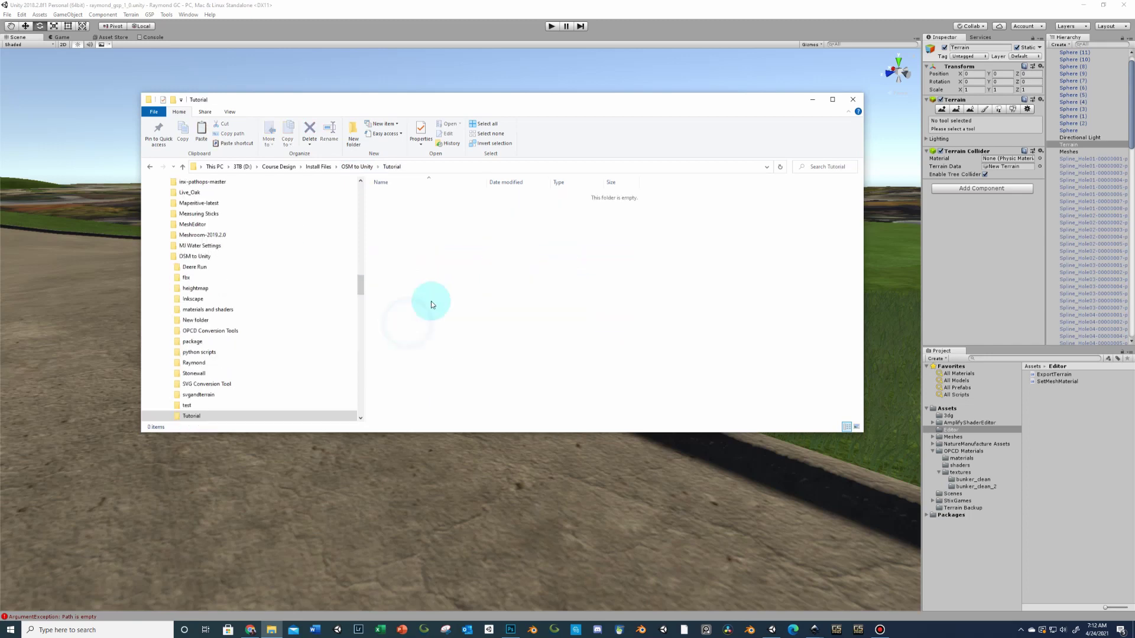
pyautogui.rightClick(441, 240)
pyautogui.click(417, 302)
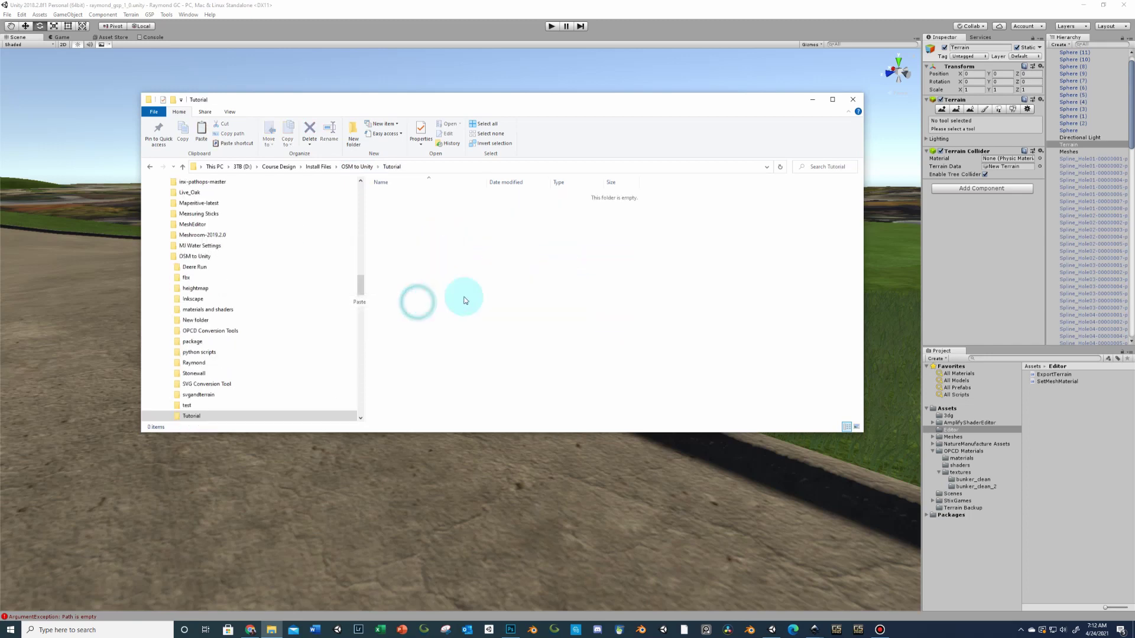
pyautogui.click(543, 291)
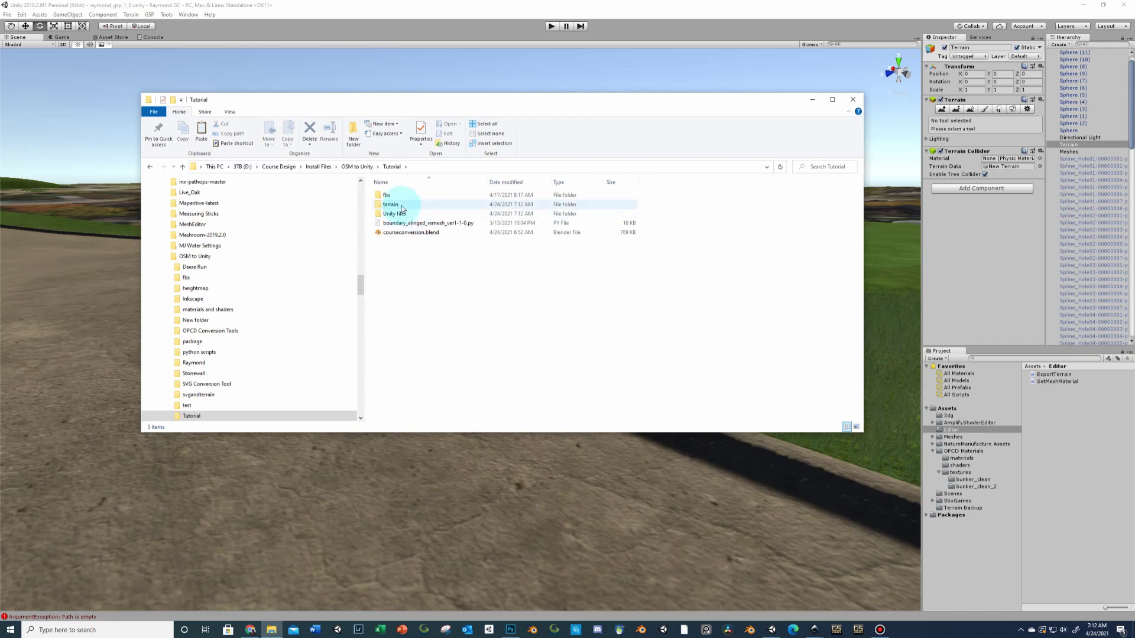
# - Export the terrain again and save Terrain.obj into OSM to Unity\Tutorial\terrain
pyautogui.click(290, 7)
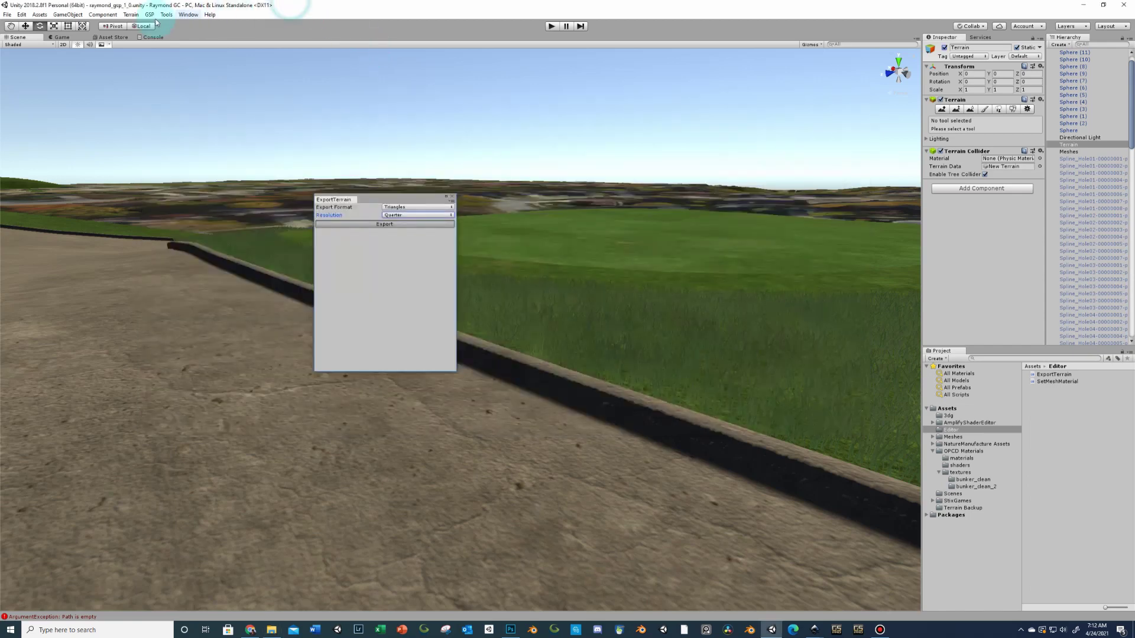
pyautogui.click(365, 224)
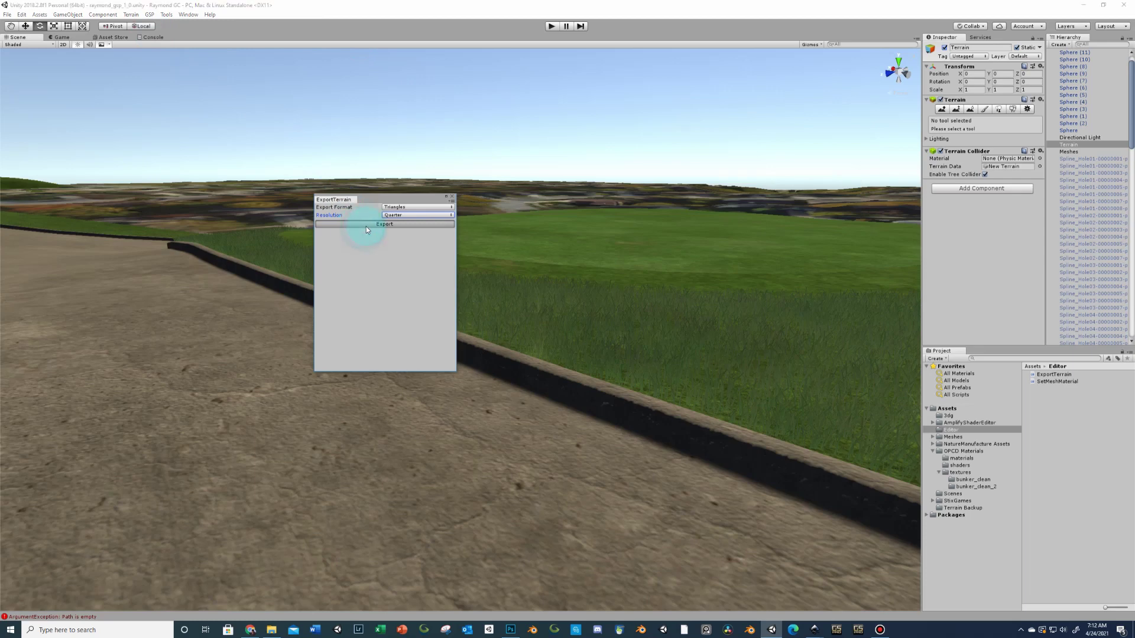
pyautogui.click(413, 152)
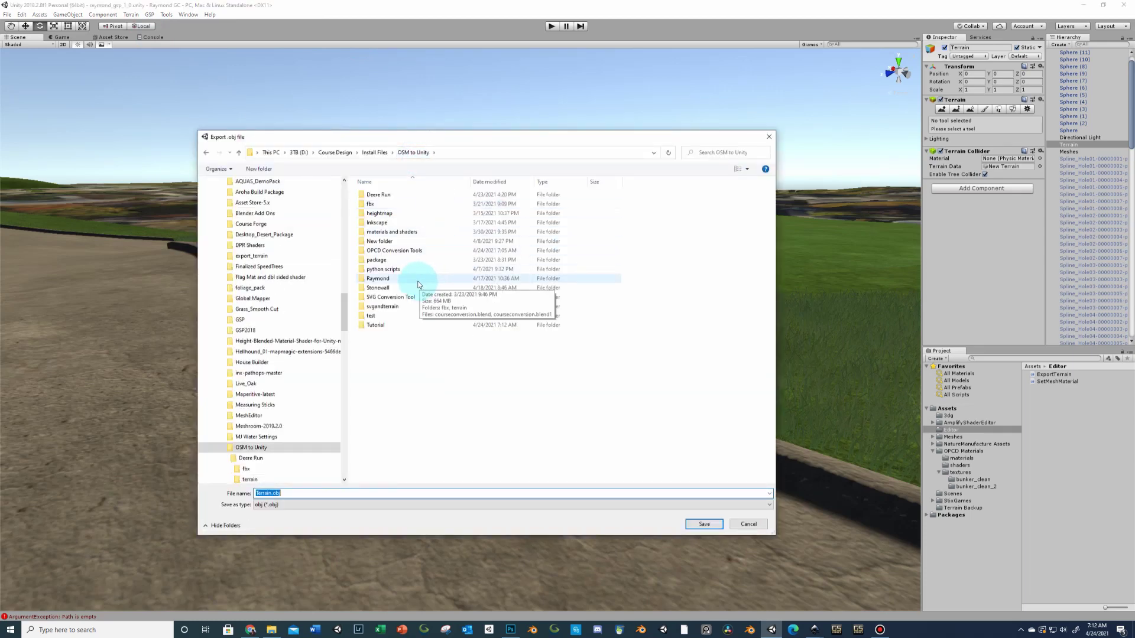
pyautogui.doubleClick(413, 324)
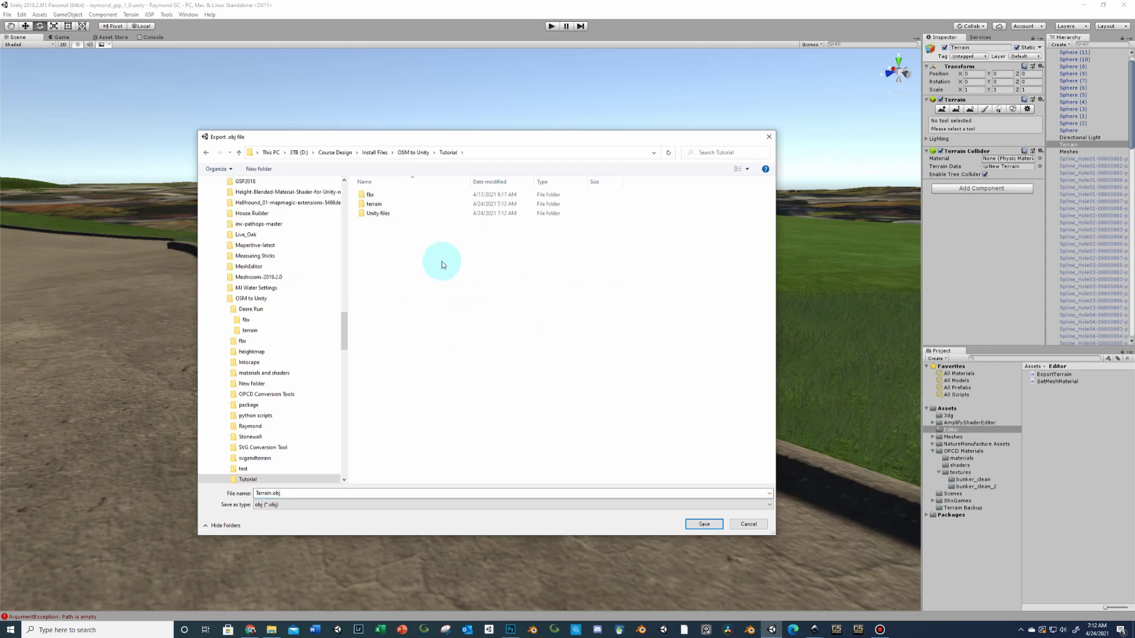
pyautogui.doubleClick(378, 204)
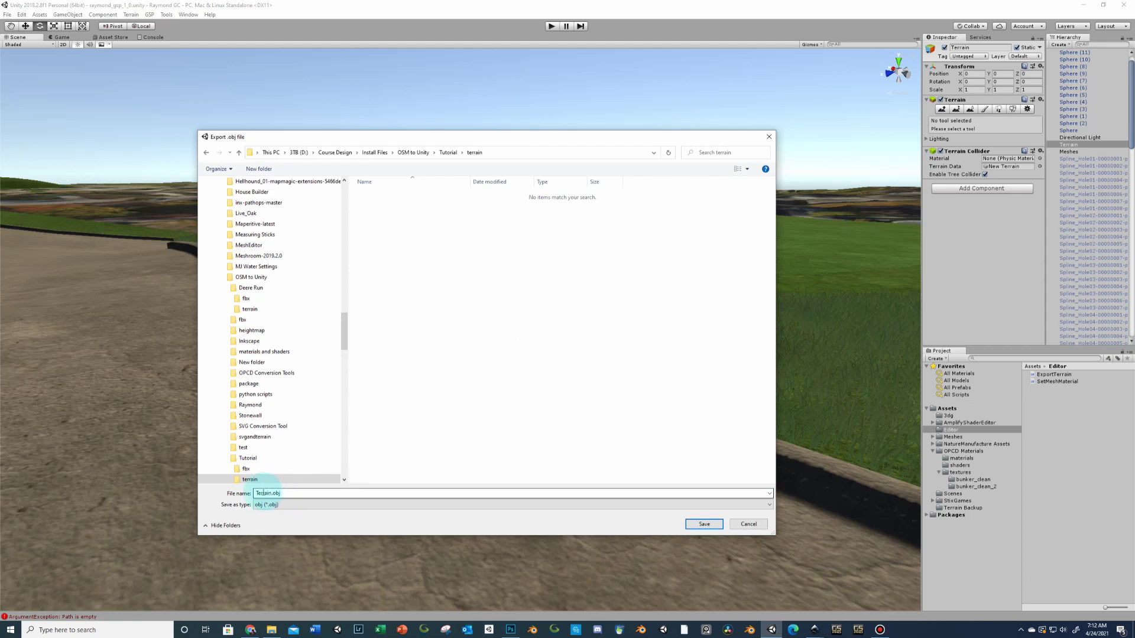
pyautogui.click(703, 524)
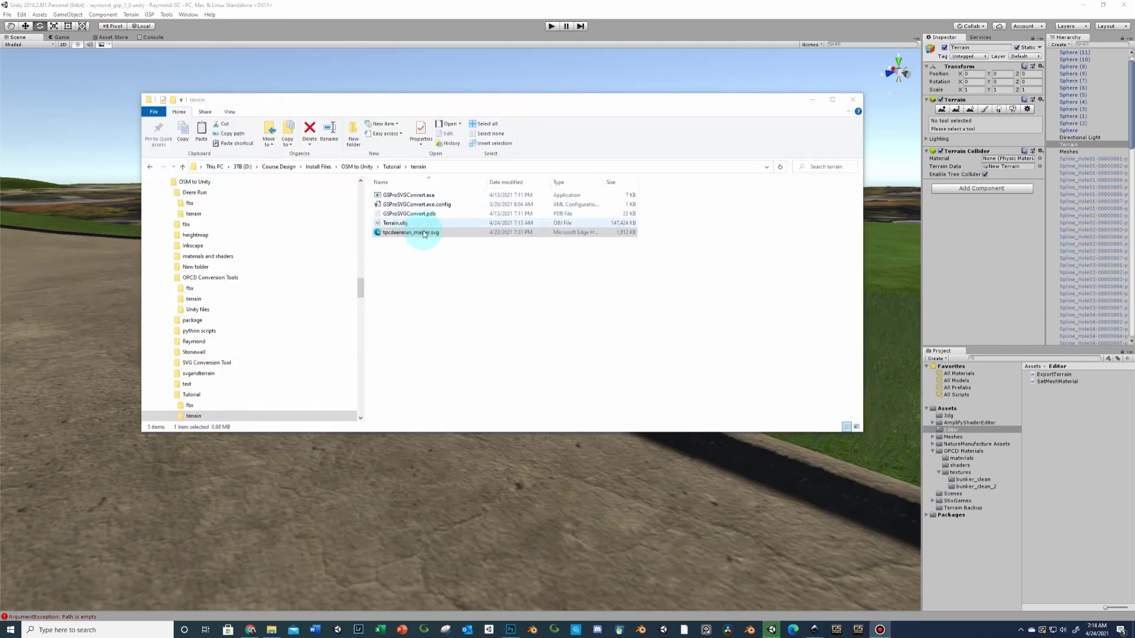
# - Convert tpcdeererun_master.svg with GSProSVGConvert, then select courseconversion.blend in Tutorial
pyautogui.click(423, 233)
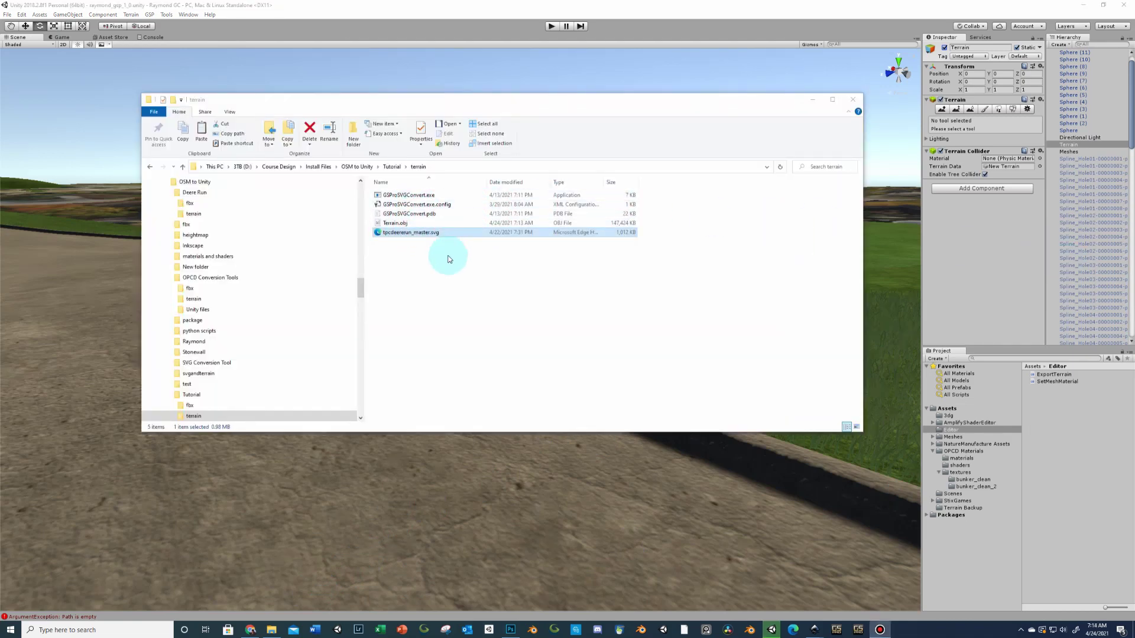
pyautogui.click(414, 246)
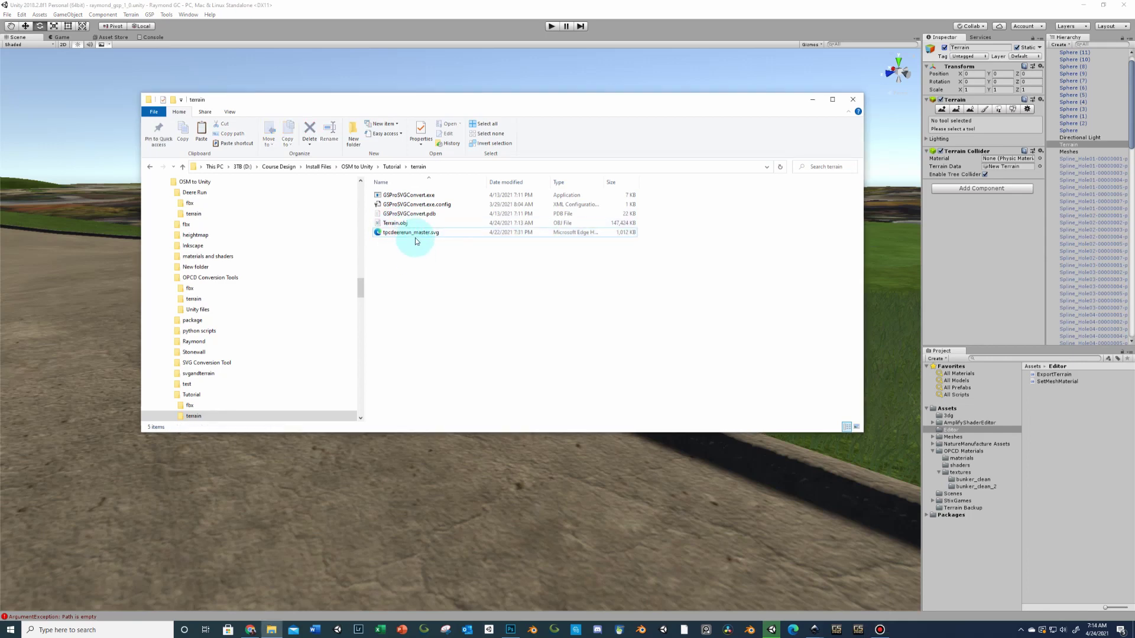
pyautogui.click(418, 236)
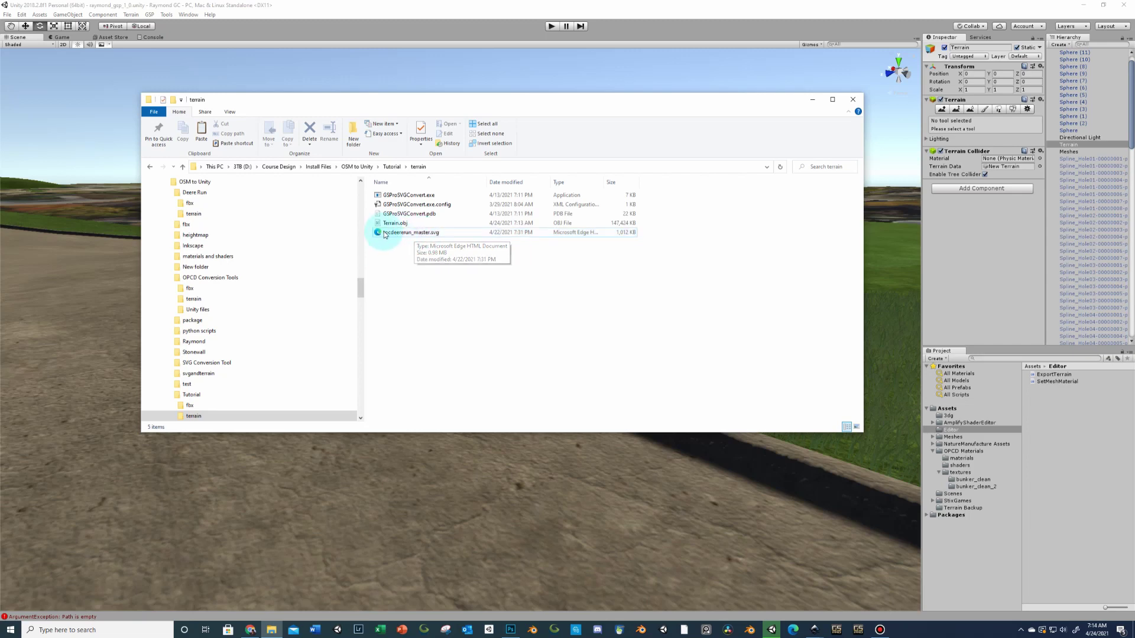
pyautogui.moveTo(385, 237); pyautogui.dragTo(401, 198)
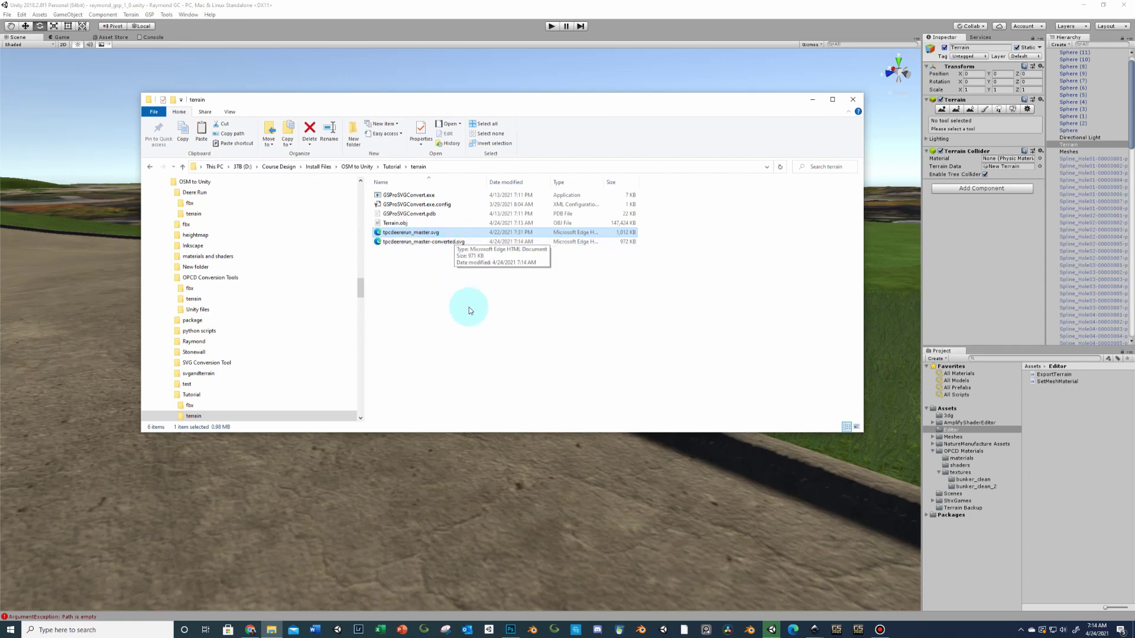
pyautogui.click(391, 166)
pyautogui.click(416, 233)
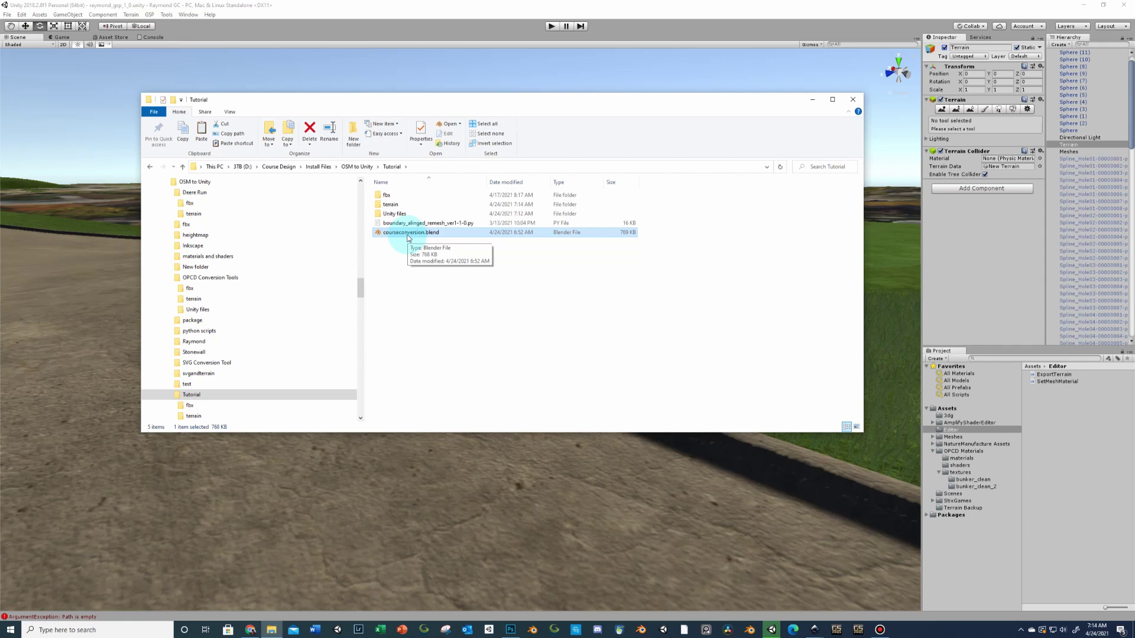
# - Open courseconversion.blend from OSM to Unity\Tutorial in Blender
pyautogui.click(749, 630)
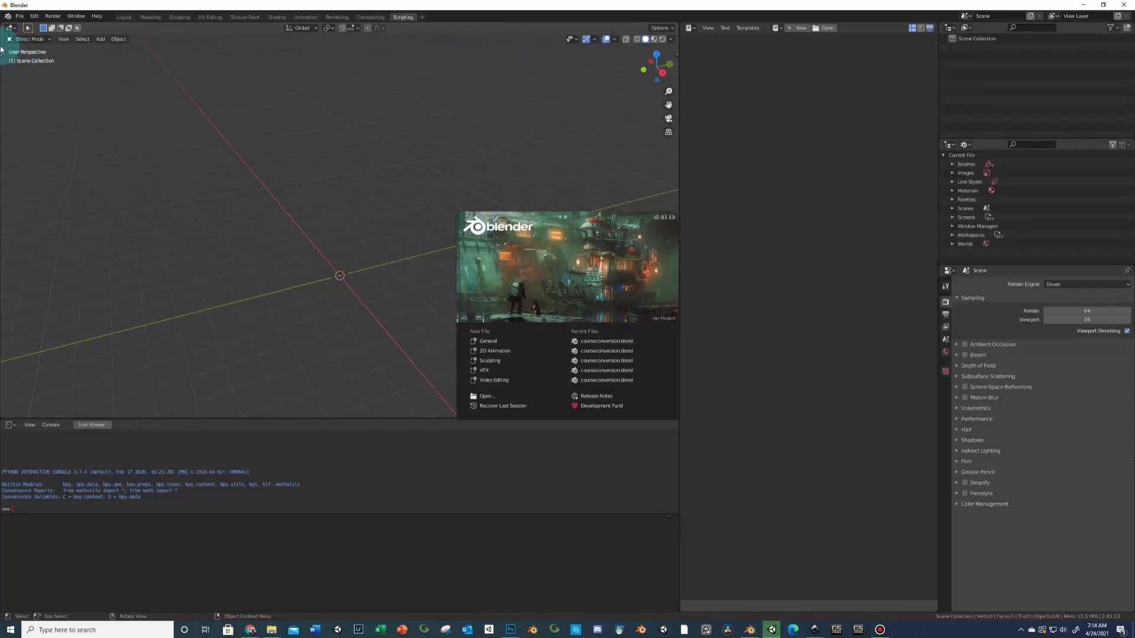
pyautogui.click(19, 16)
pyautogui.click(20, 16)
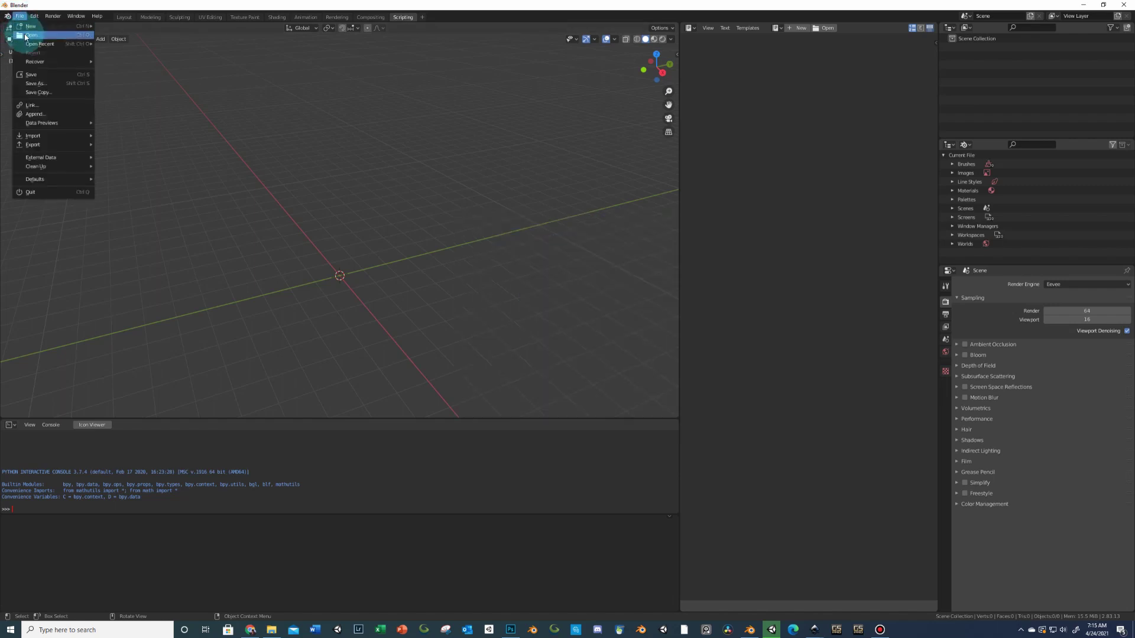
pyautogui.click(26, 38)
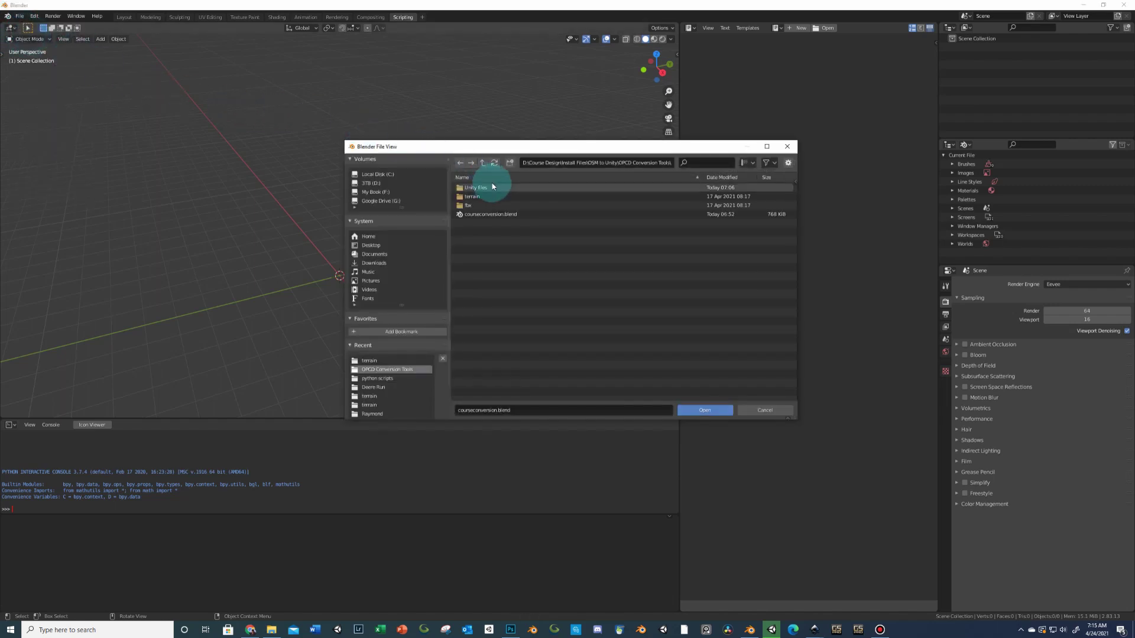
pyautogui.click(483, 165)
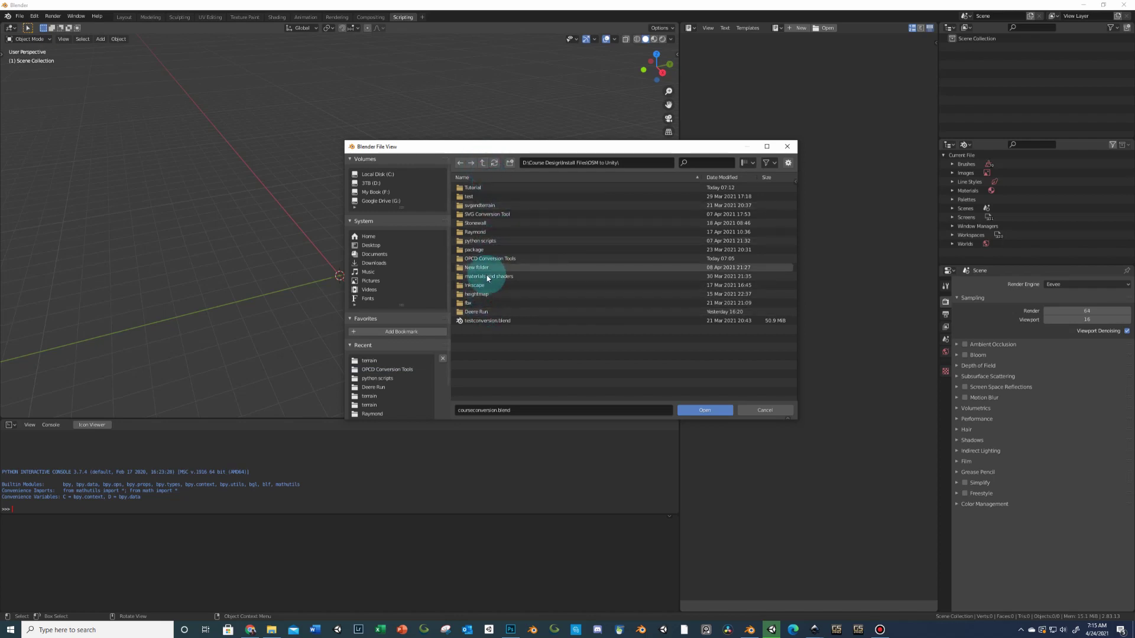
pyautogui.click(482, 191)
pyautogui.click(493, 213)
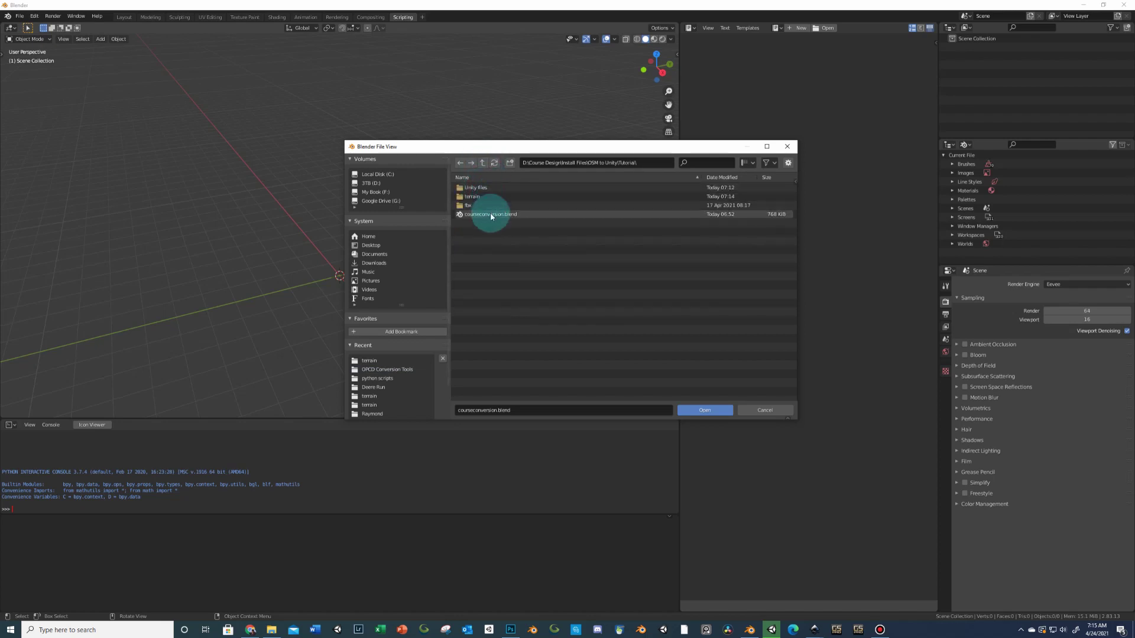
pyautogui.click(690, 402)
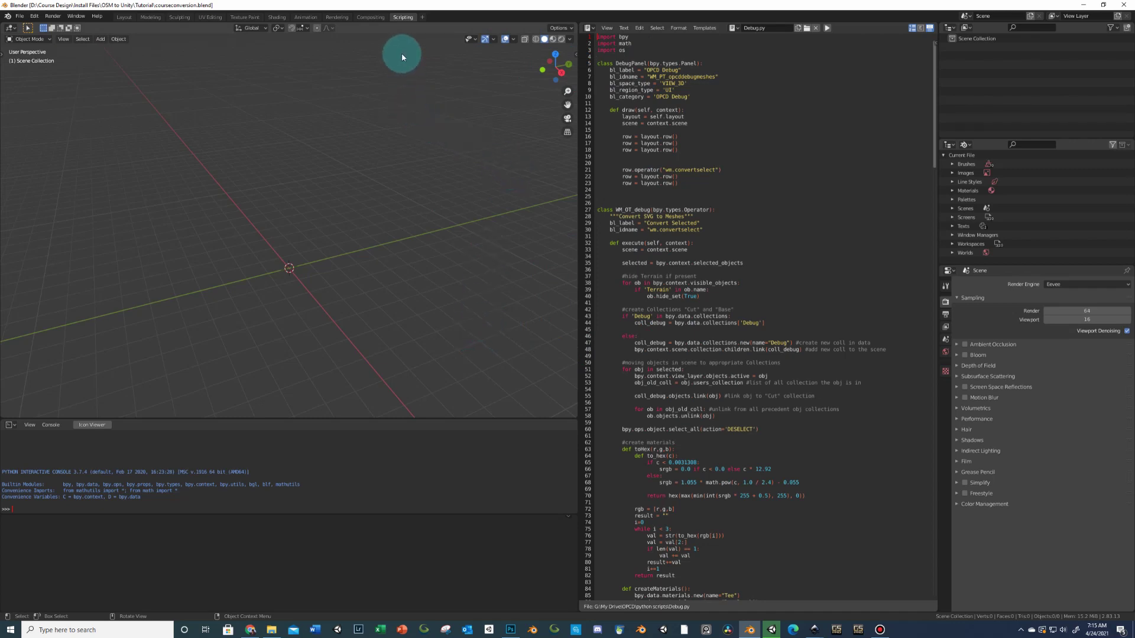
# - Show the viewport sidebar and run the Debug.py script
pyautogui.click(576, 53)
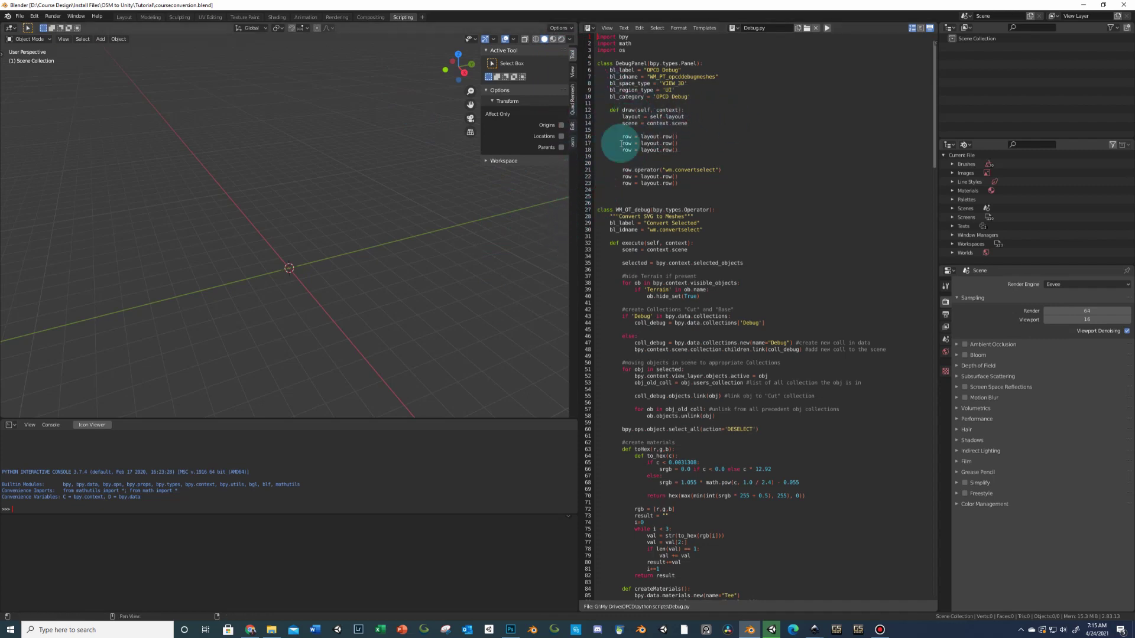
pyautogui.click(733, 29)
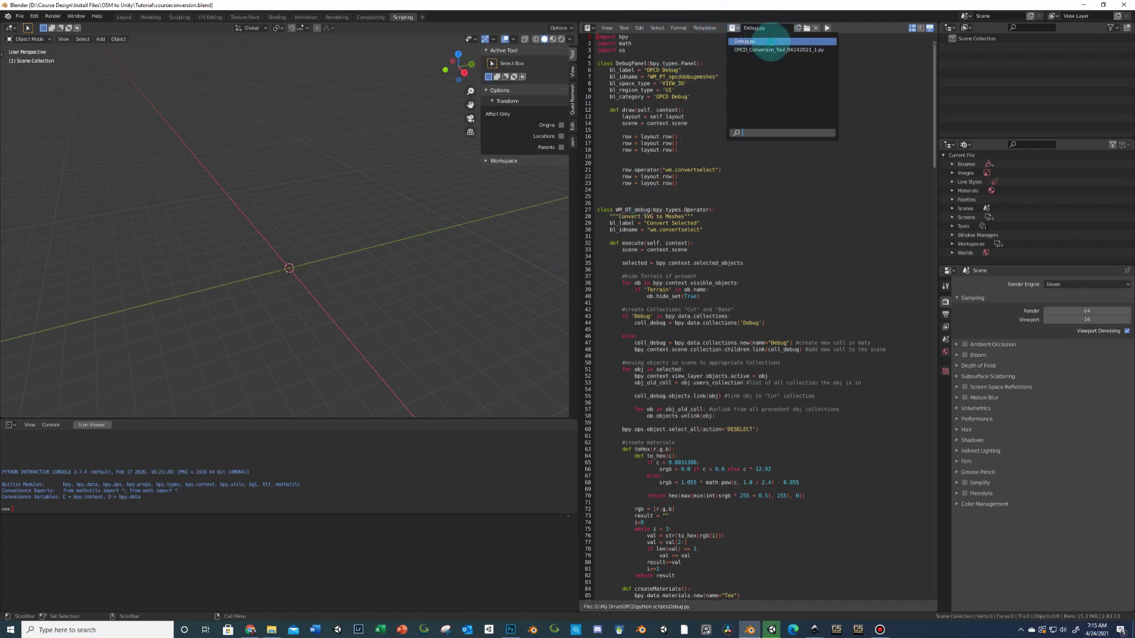
pyautogui.click(761, 41)
pyautogui.click(827, 29)
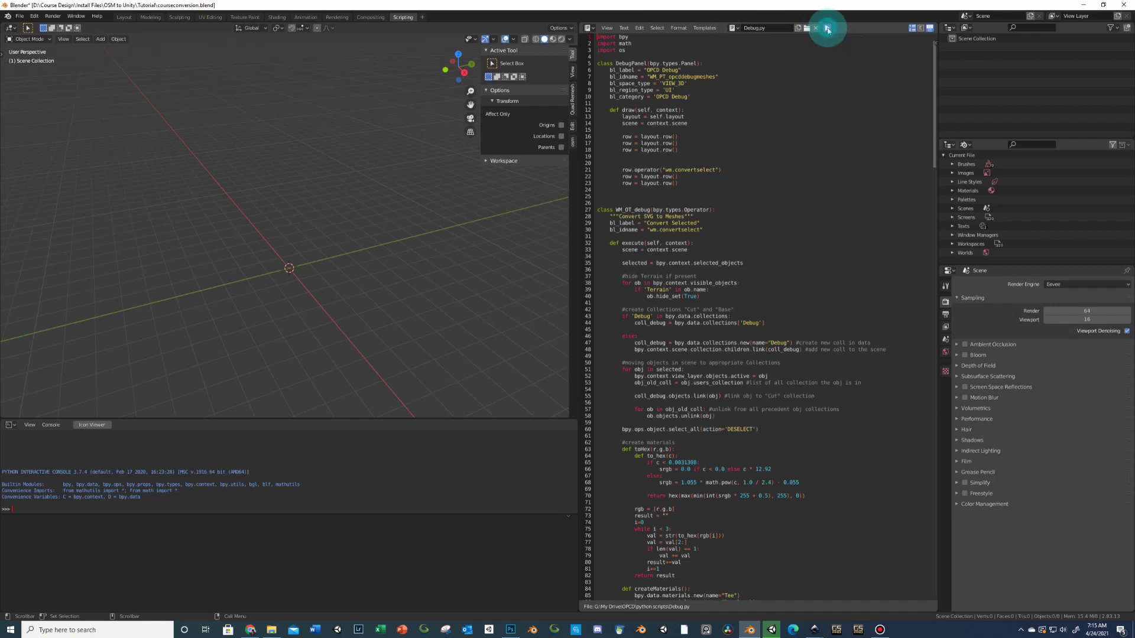
# - Run OPCD_Conversion_Tool_04242021_1.py and view its OPCD Conversion and OPCD Debug panels
pyautogui.click(737, 31)
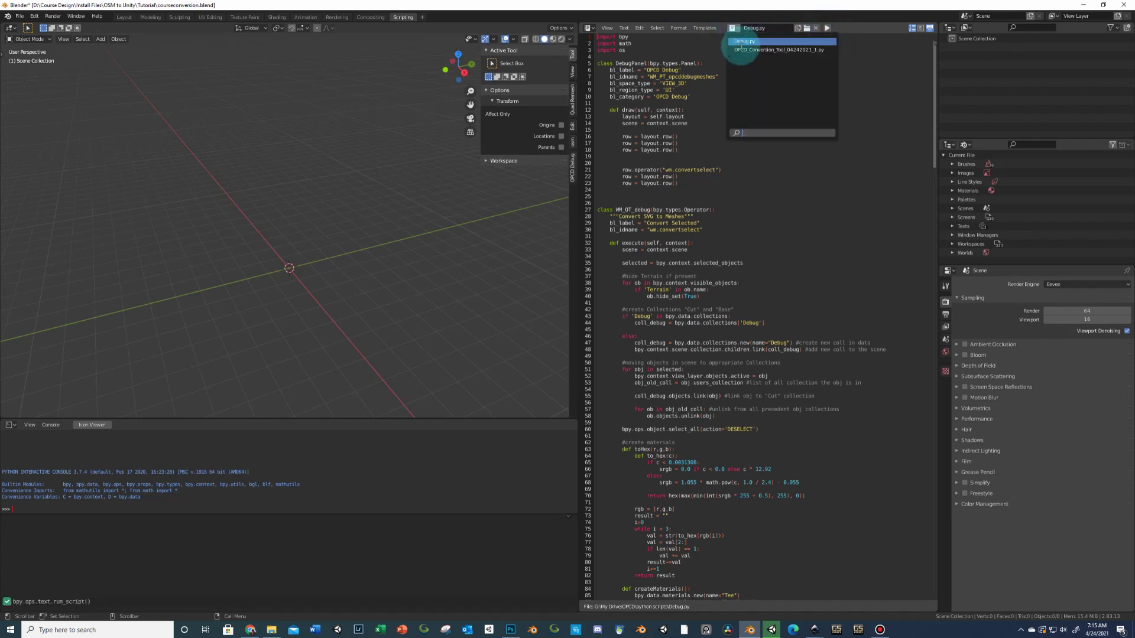
pyautogui.click(742, 50)
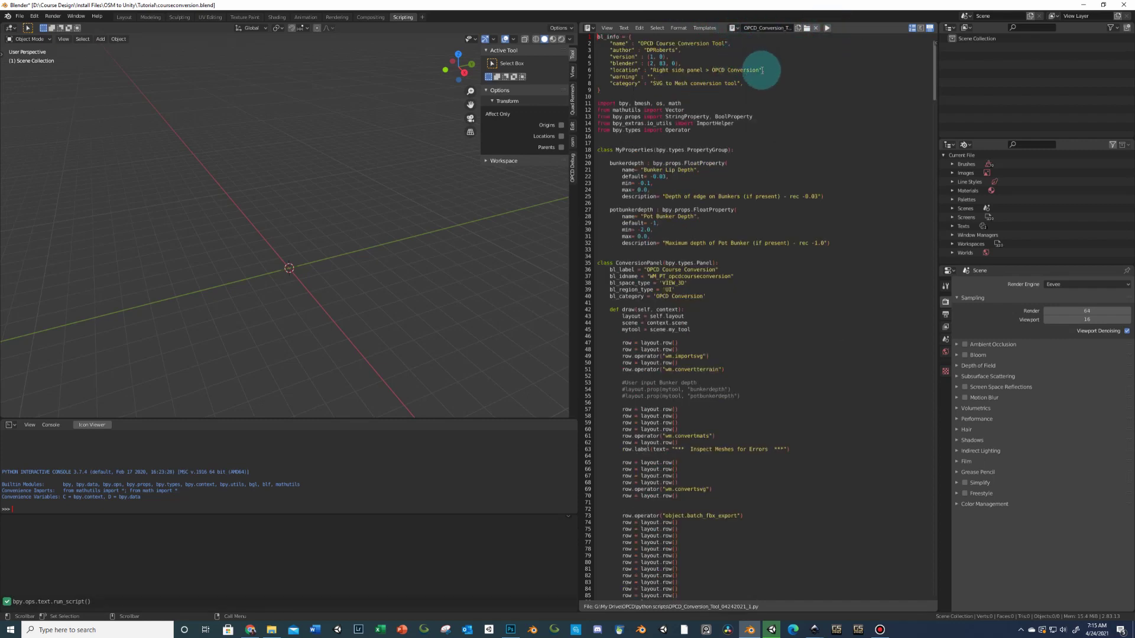
pyautogui.click(827, 29)
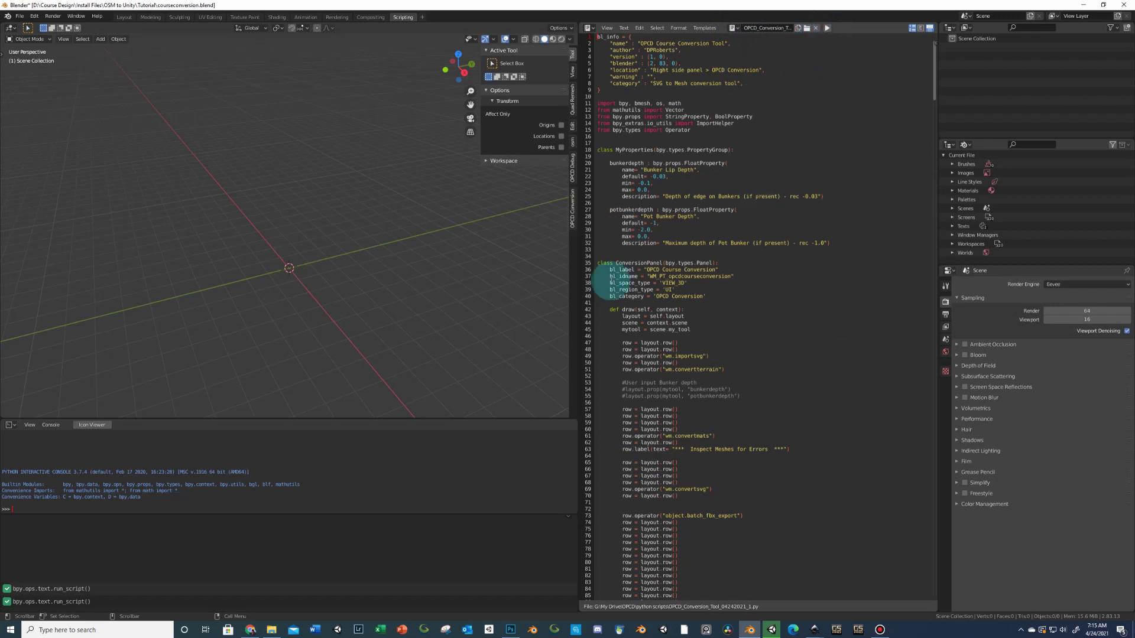
pyautogui.click(572, 214)
pyautogui.click(572, 175)
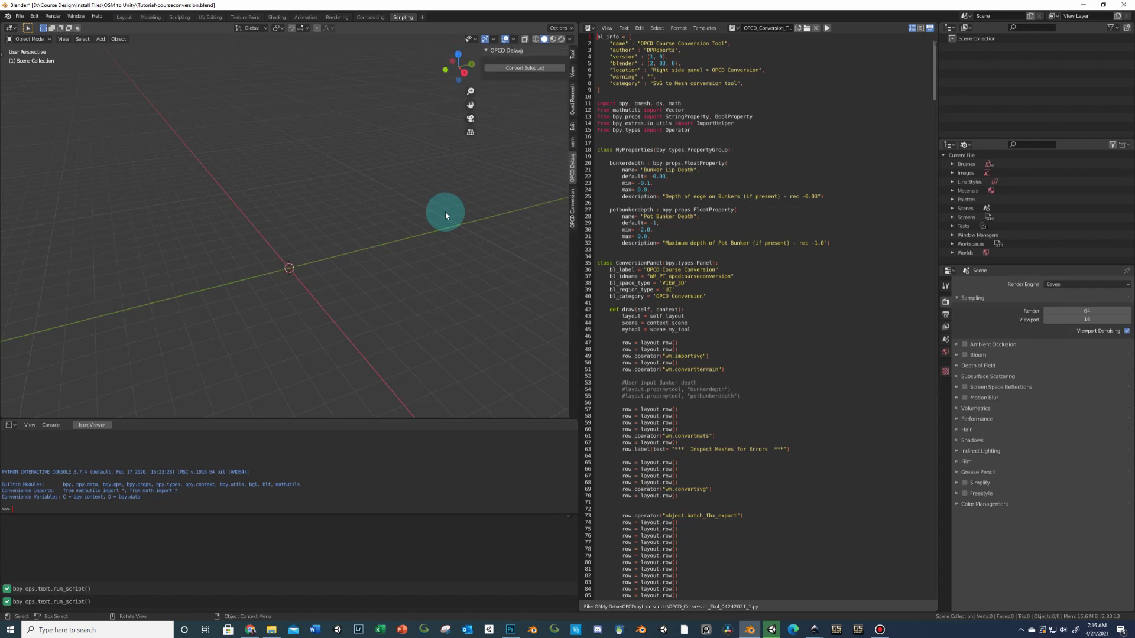
# - Remove the stray 'n' from the script, hide the sidebar, and switch to the Layout workspace
pyautogui.press('n')
pyautogui.click(576, 54)
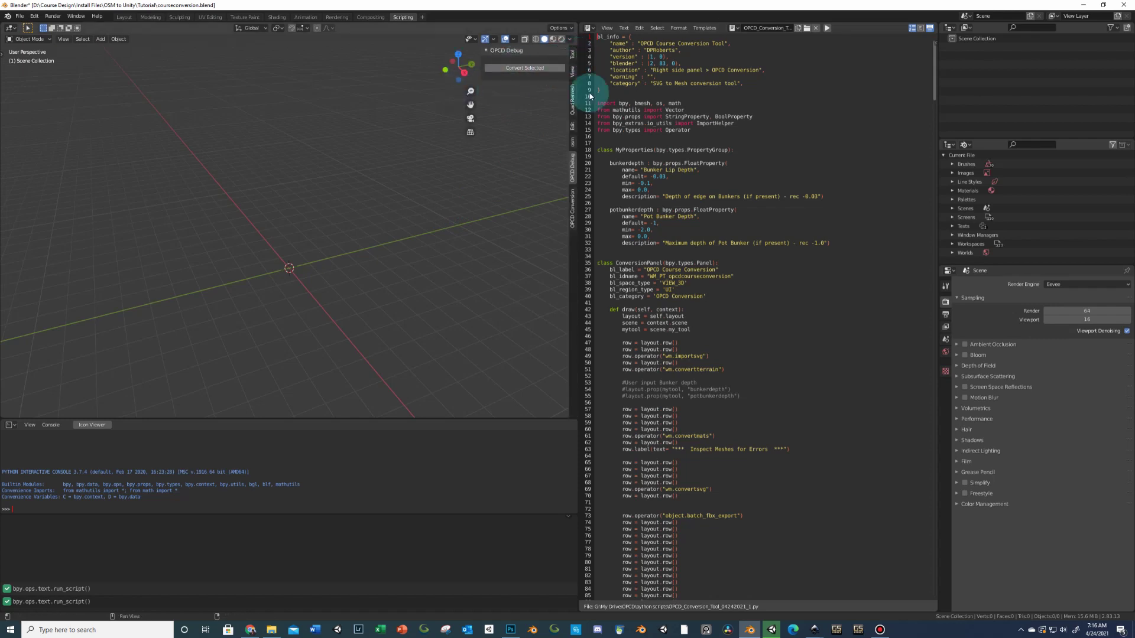
pyautogui.press('n')
pyautogui.press('n')
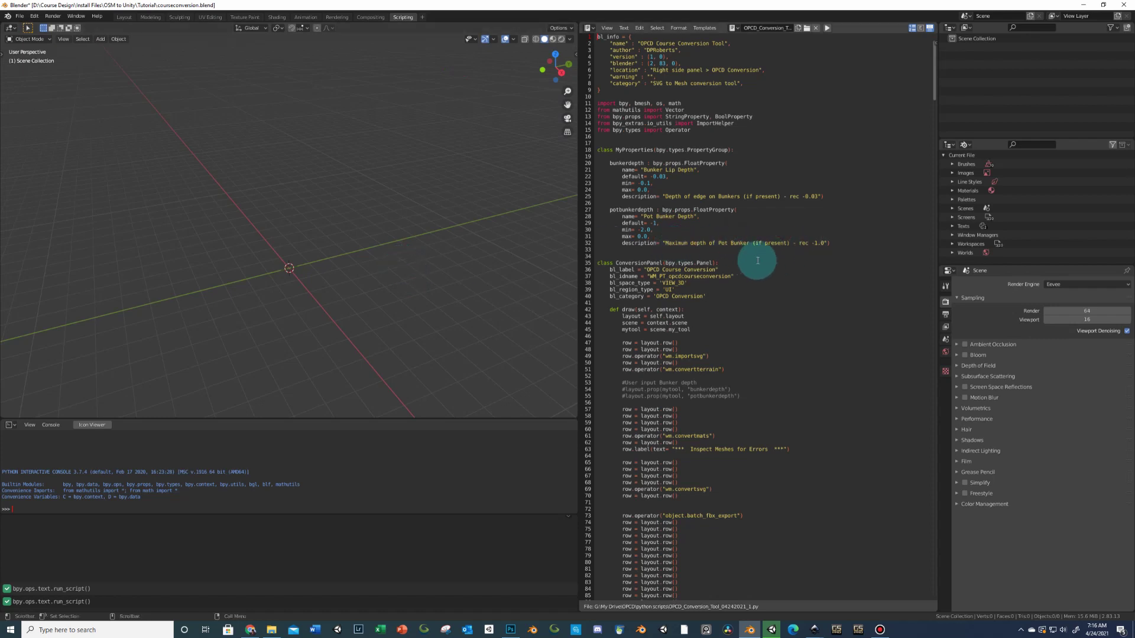
pyautogui.write('n')
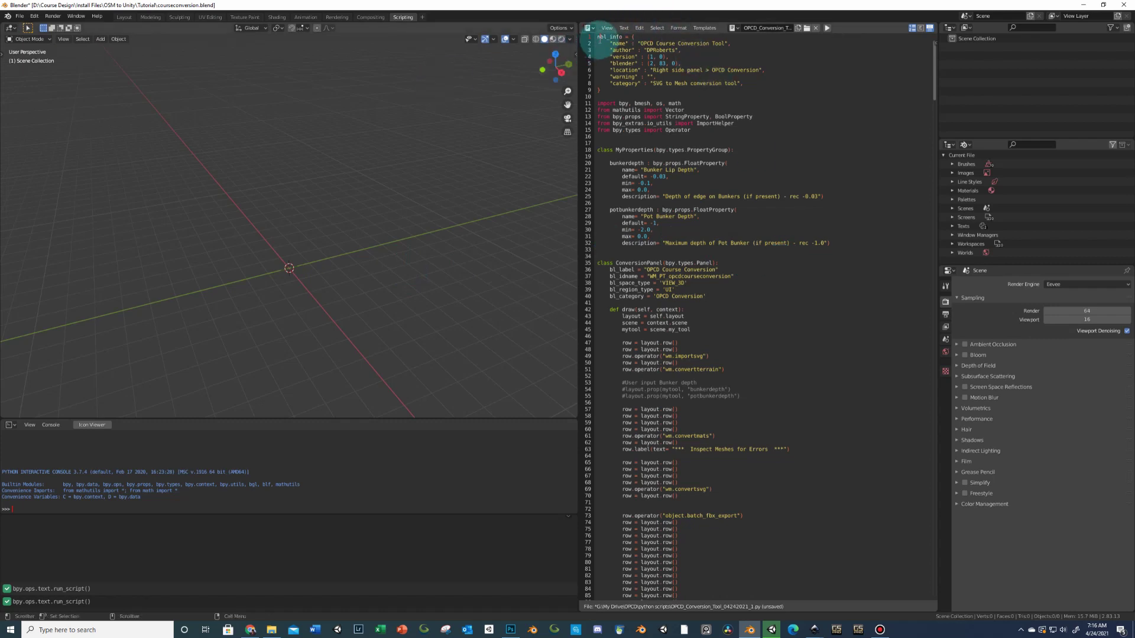
pyautogui.press('BackSpace')
pyautogui.click(623, 28)
pyautogui.hotkey('alt', 's')
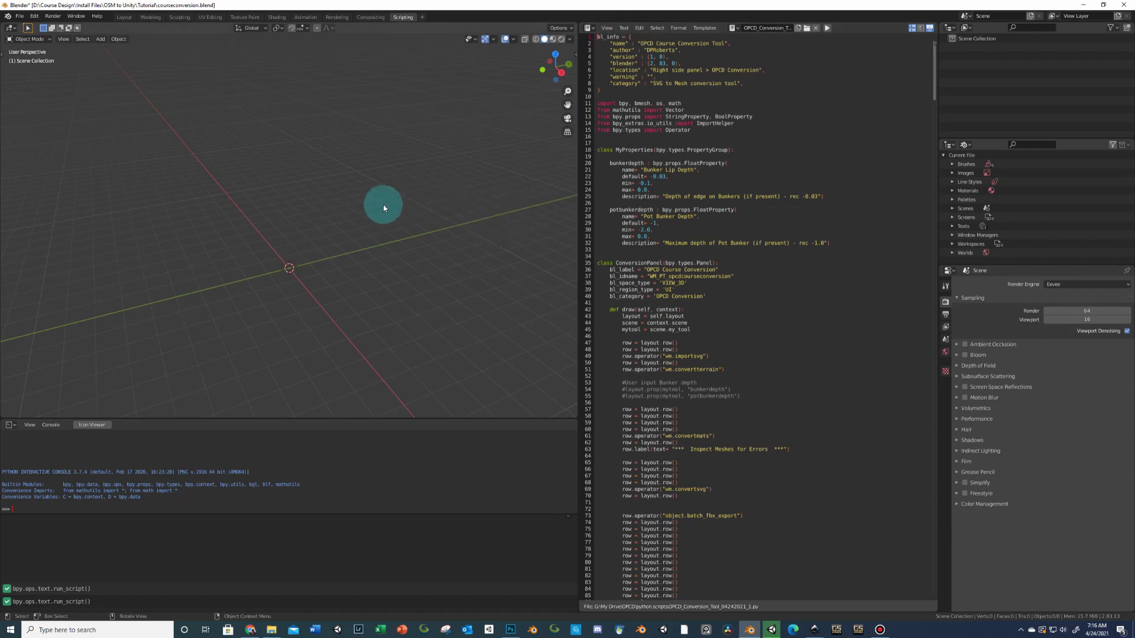
pyautogui.press('n')
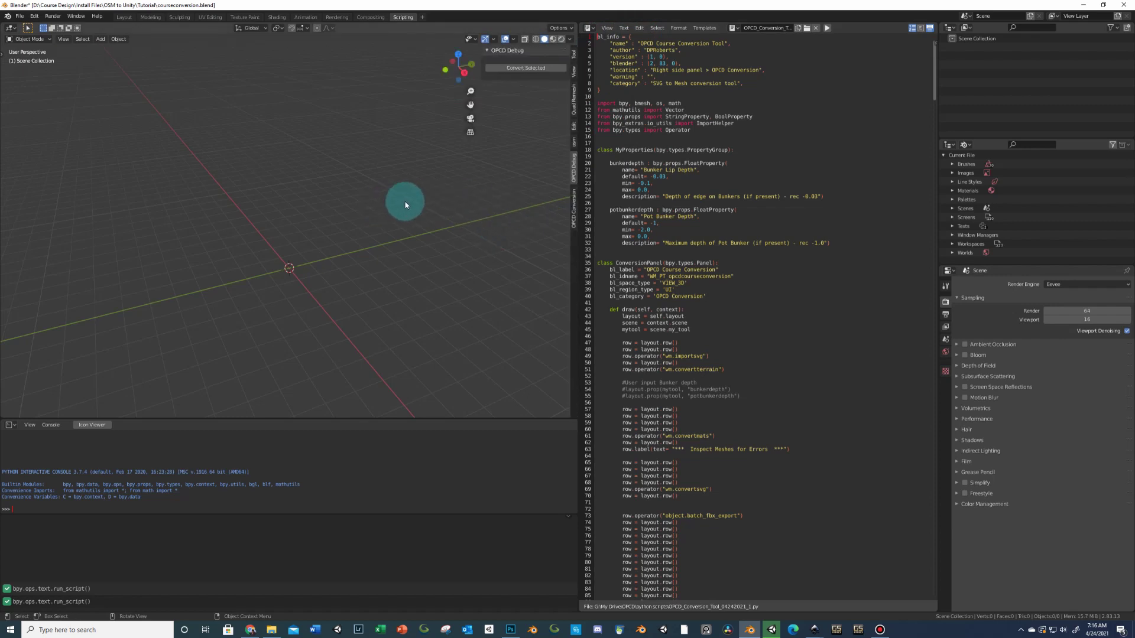
pyautogui.press('n')
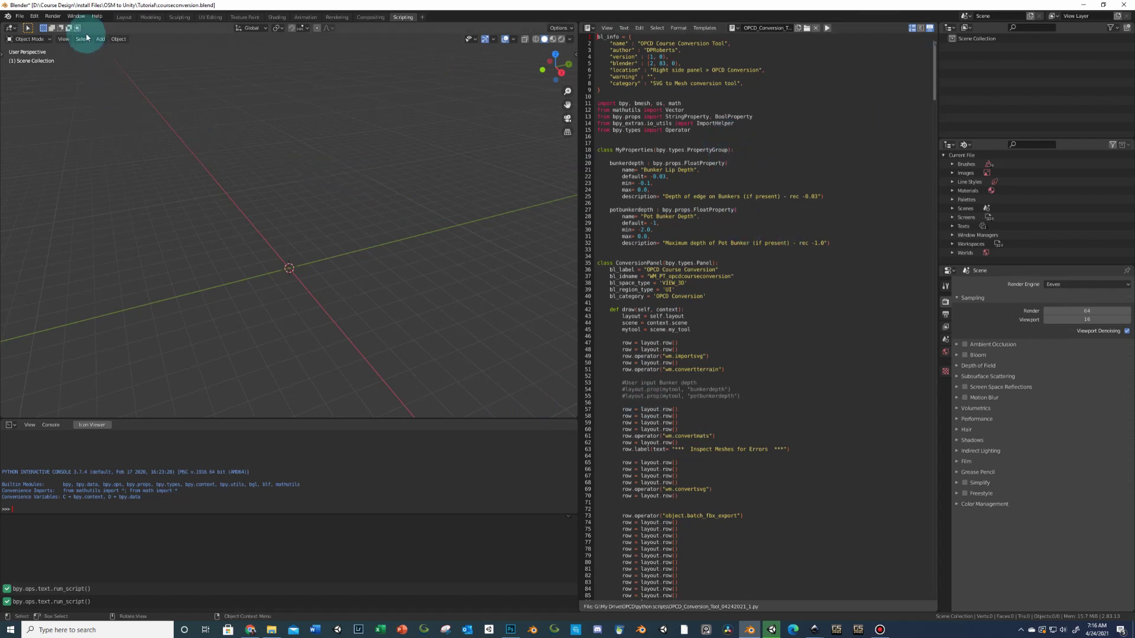
pyautogui.click(123, 17)
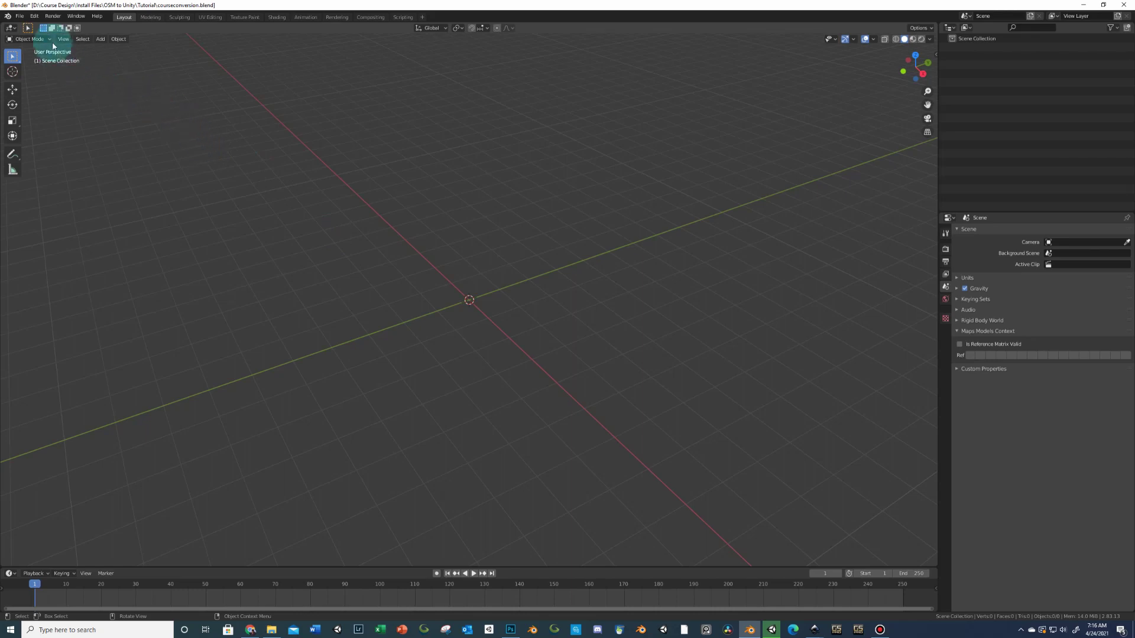
# - Open Preferences at Add-ons, pick boundary_aligned_remesh_ver1-1-0.py to install, then cancel
pyautogui.click(35, 16)
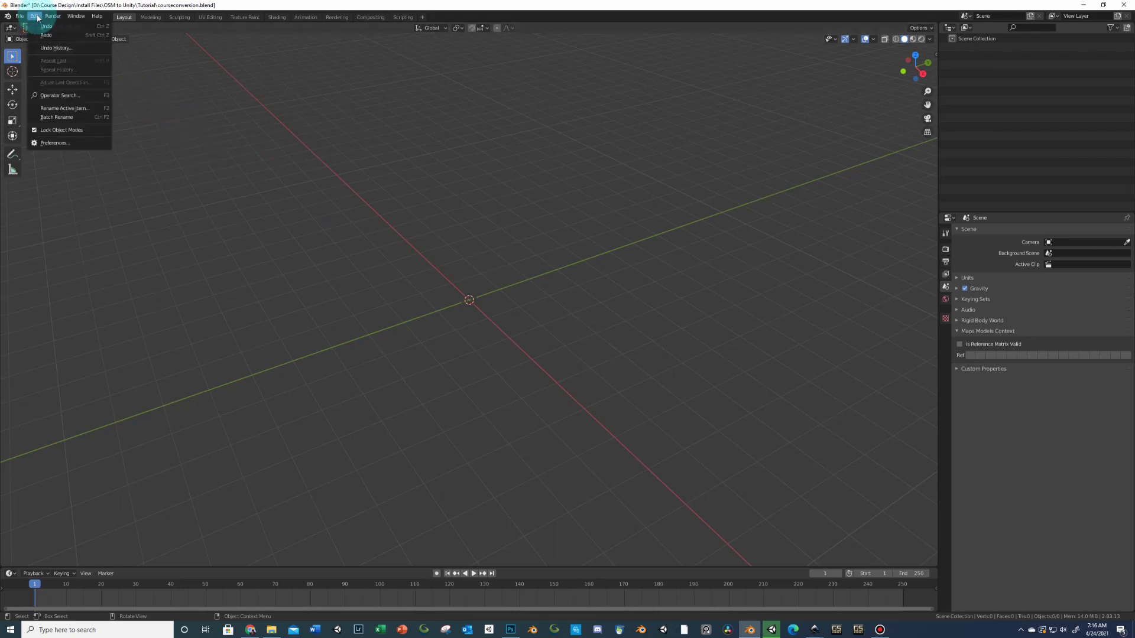
pyautogui.click(60, 144)
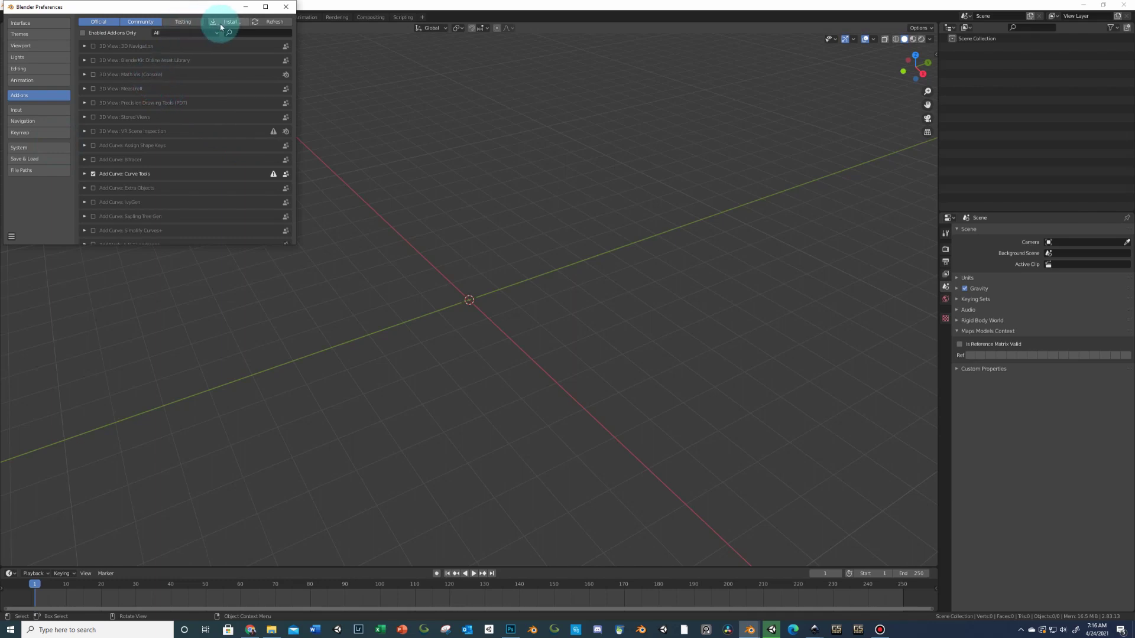
pyautogui.click(224, 26)
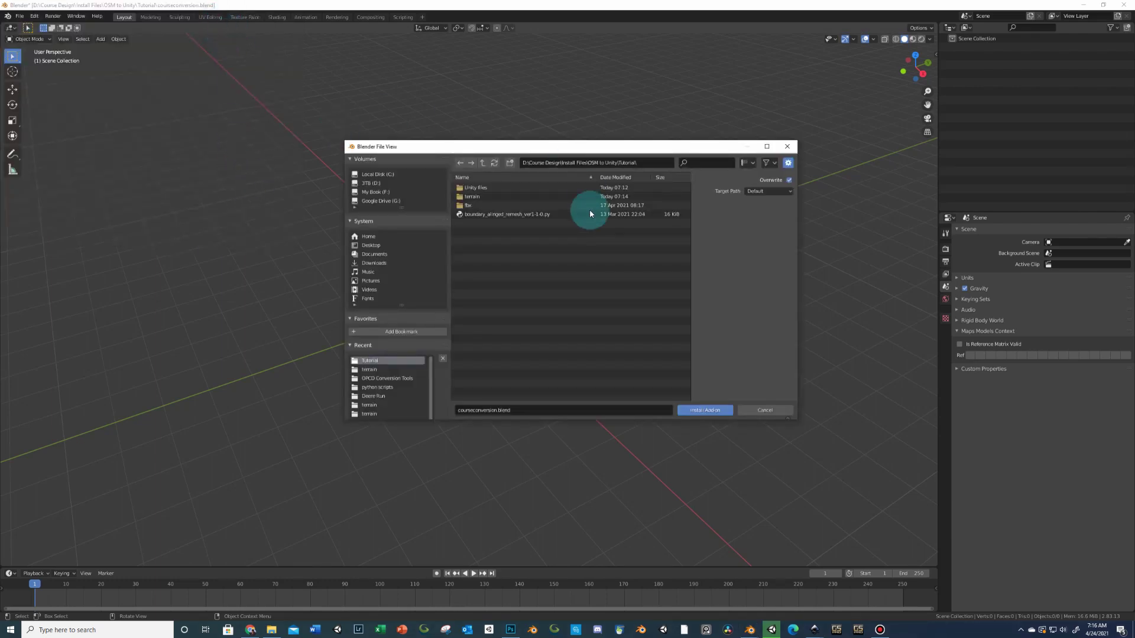
pyautogui.click(517, 215)
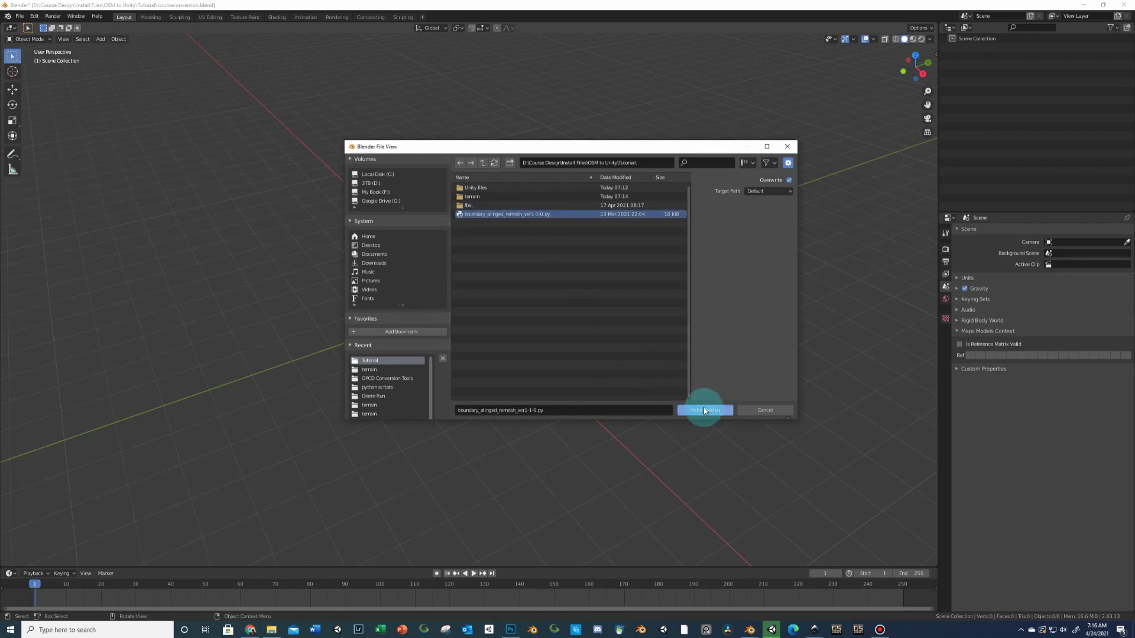
pyautogui.click(748, 410)
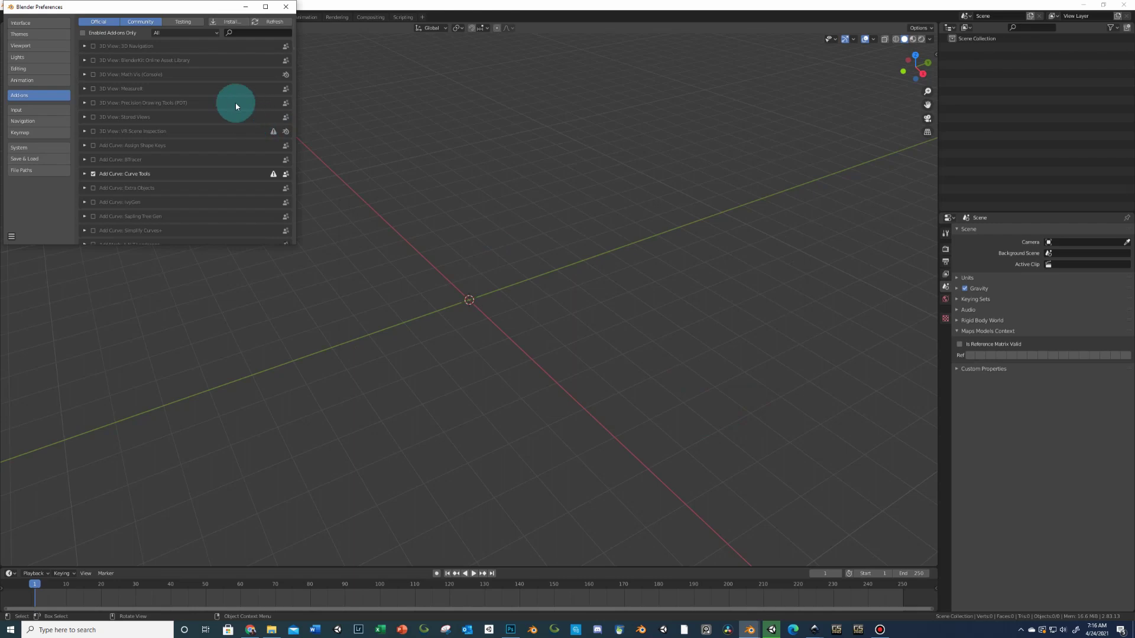
# - Filter to enabled add-ons, expand Boundary Aligned Remesh details, and close Preferences
pyautogui.click(91, 33)
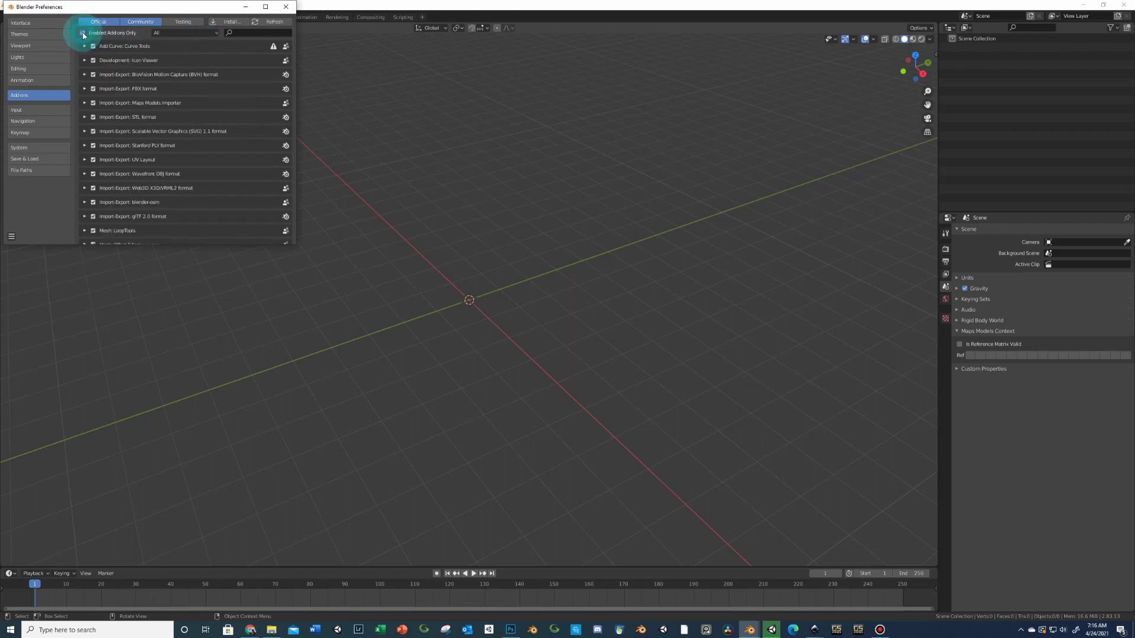
pyautogui.scroll(-10, 182, 170)
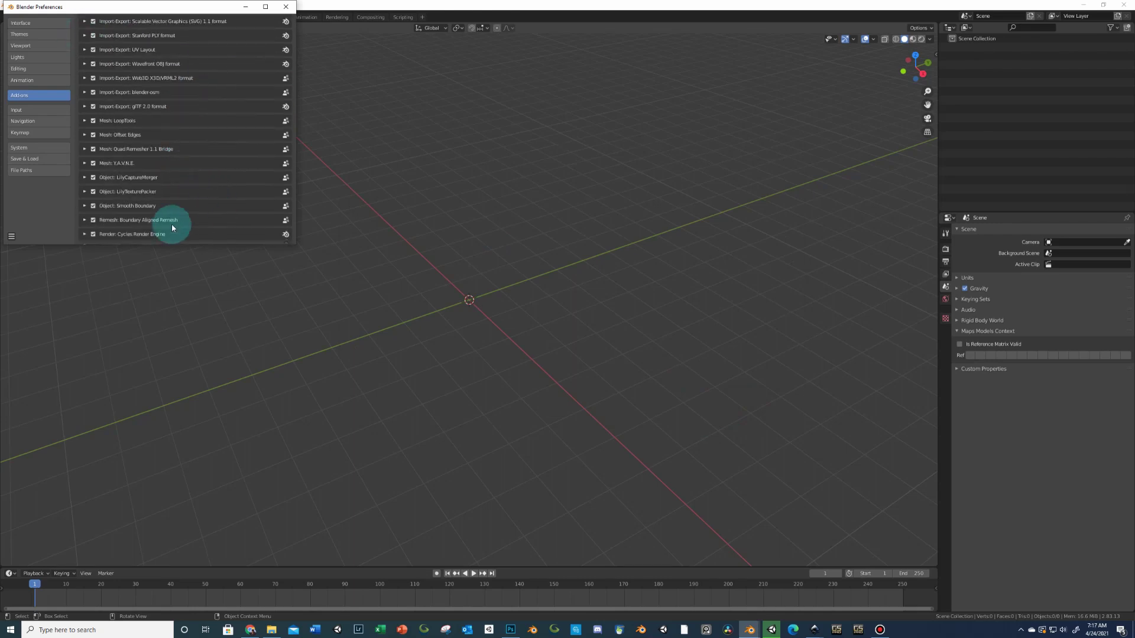
pyautogui.click(84, 220)
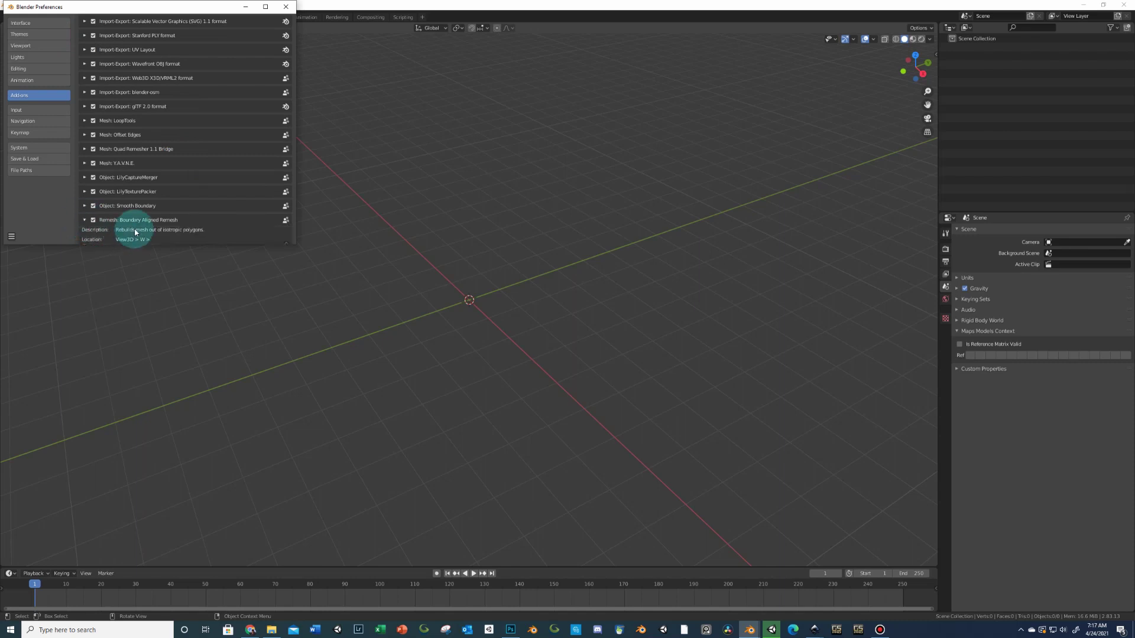
pyautogui.moveTo(204, 247); pyautogui.dragTo(211, 286)
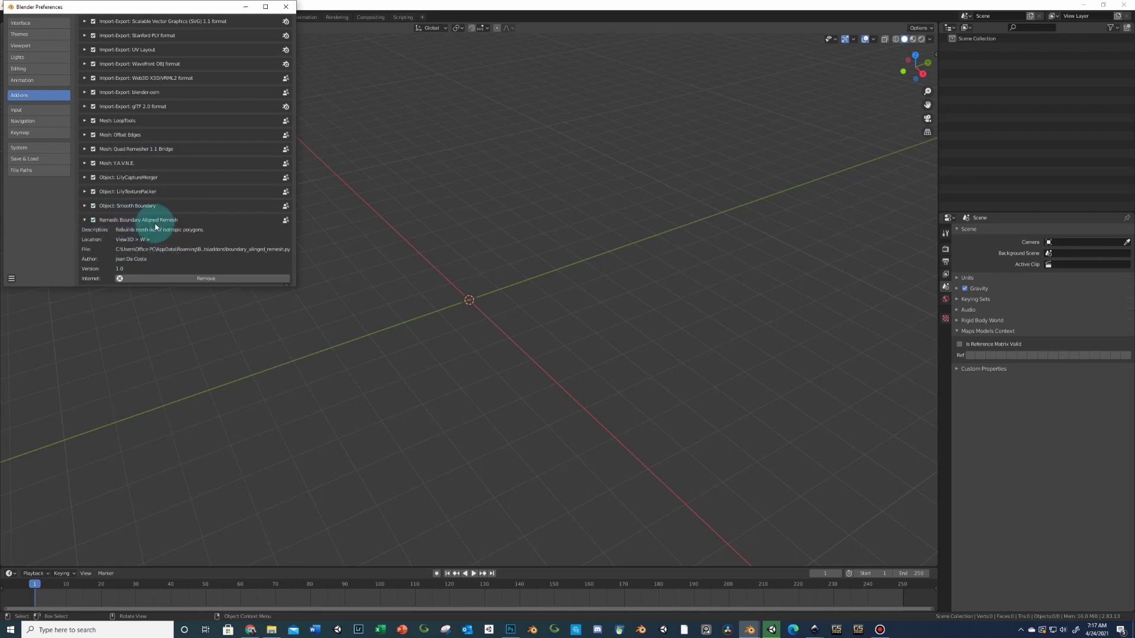
pyautogui.click(286, 7)
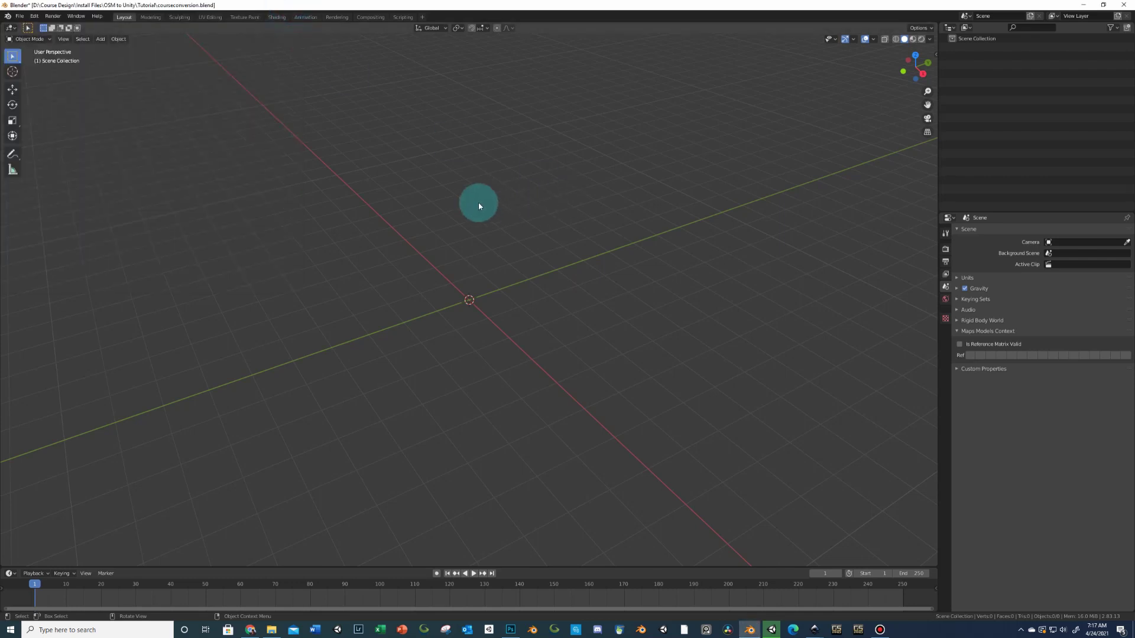
# - Confirm Boundary Aligned Remesh in the viewport context menu and show the OPCD Conversion sidebar tab
pyautogui.rightClick(376, 239)
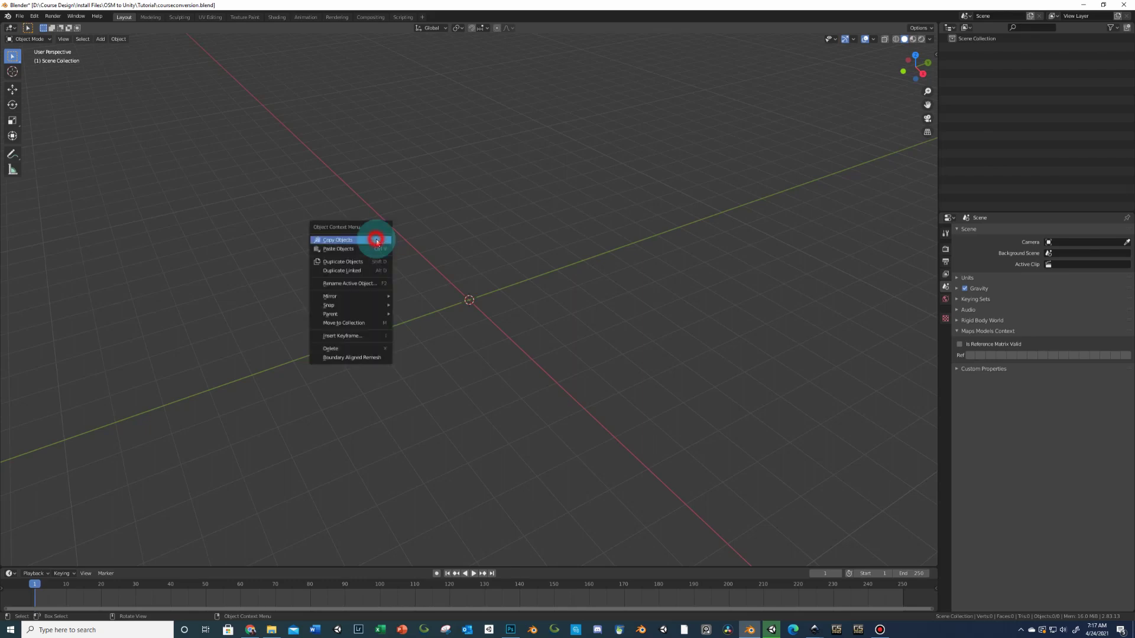
pyautogui.rightClick(494, 157)
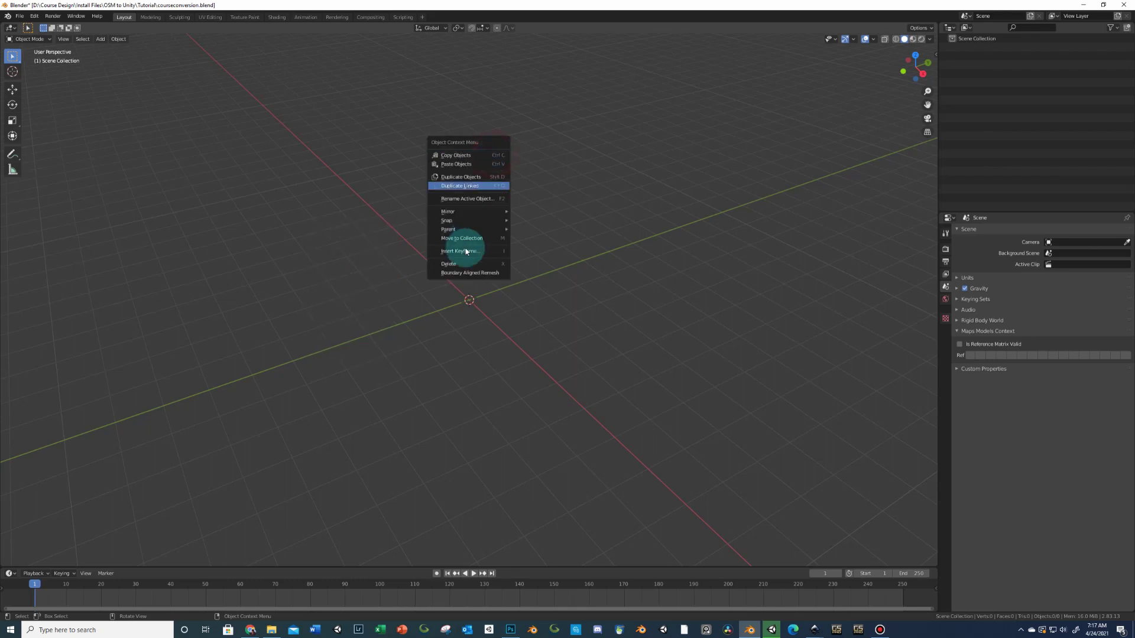
pyautogui.rightClick(345, 171)
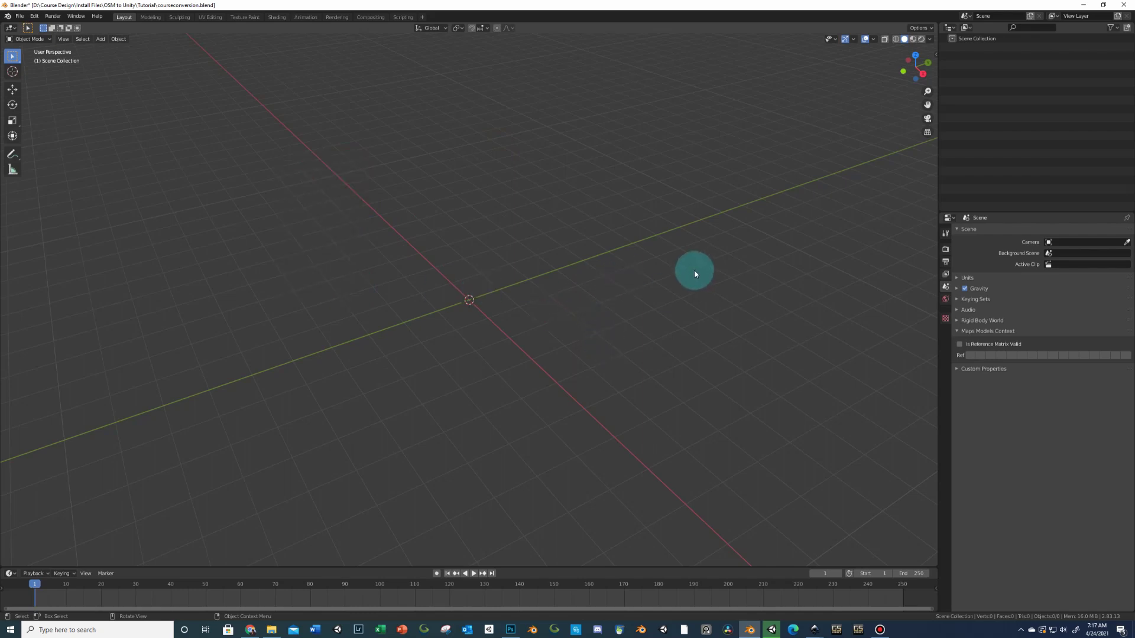
pyautogui.press('n')
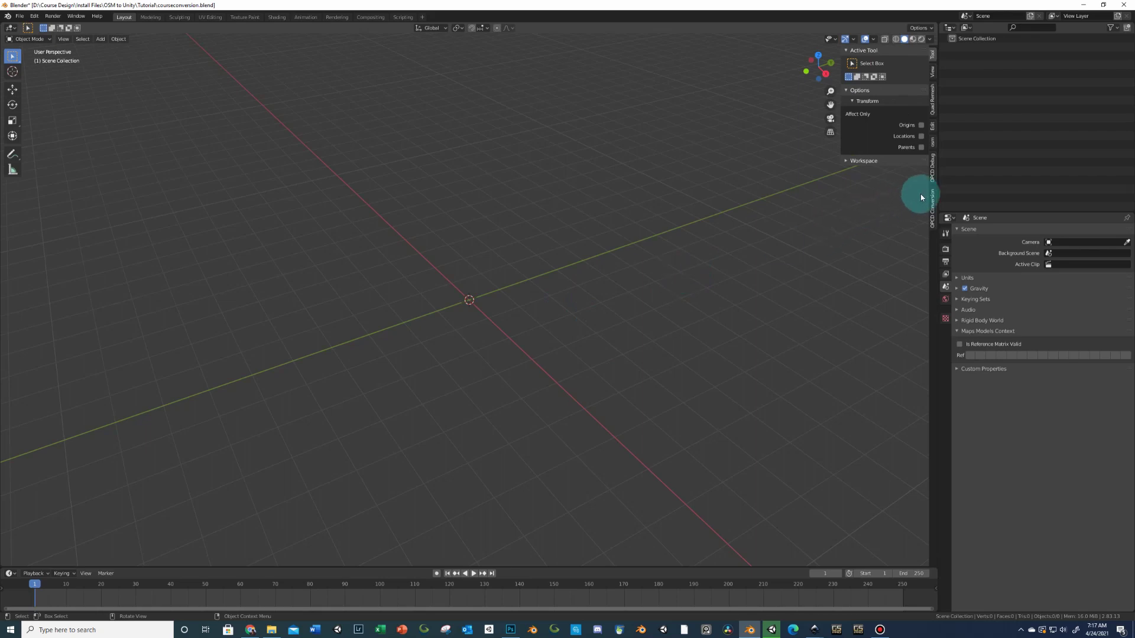
pyautogui.click(933, 204)
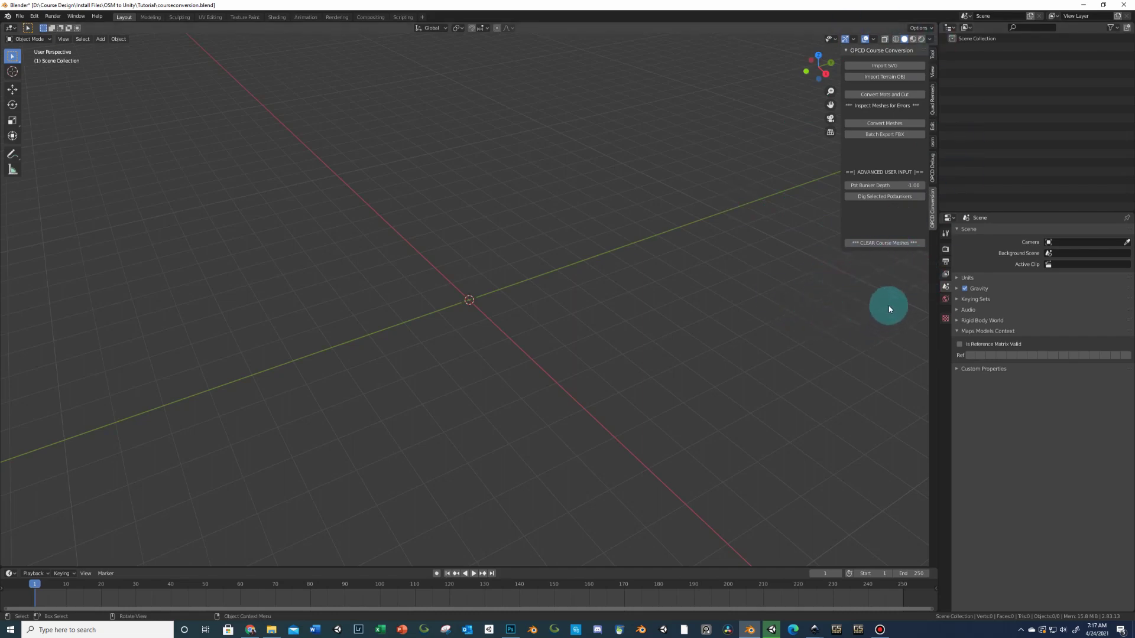
# - Import tpcdeererun_master-converted.svg from the terrain folder with Import SVG
pyautogui.click(856, 70)
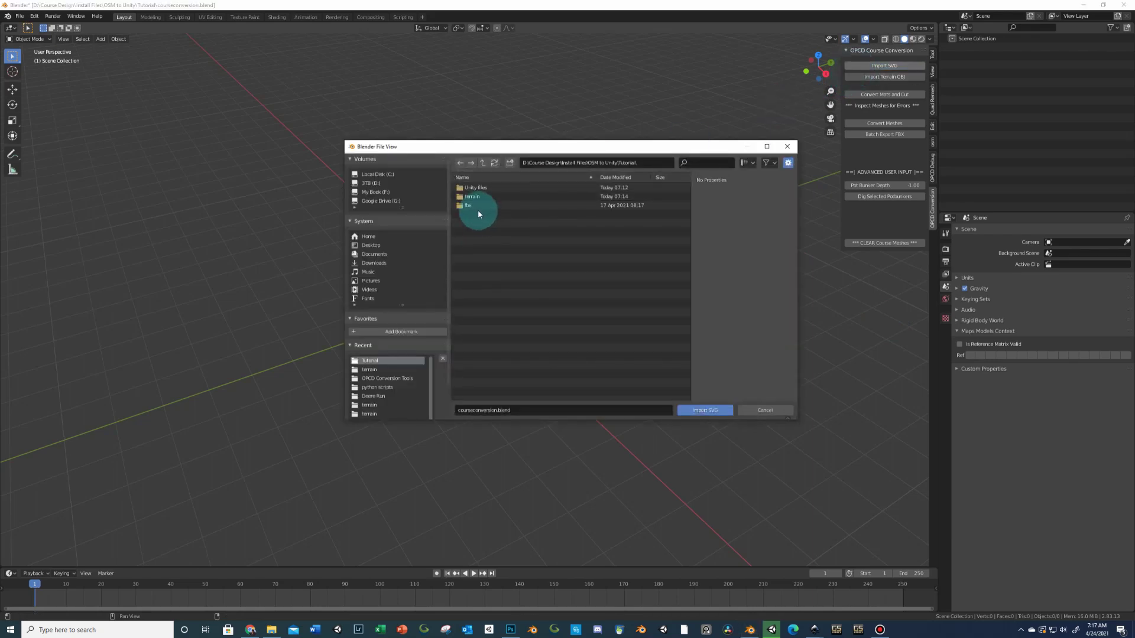
pyautogui.doubleClick(474, 199)
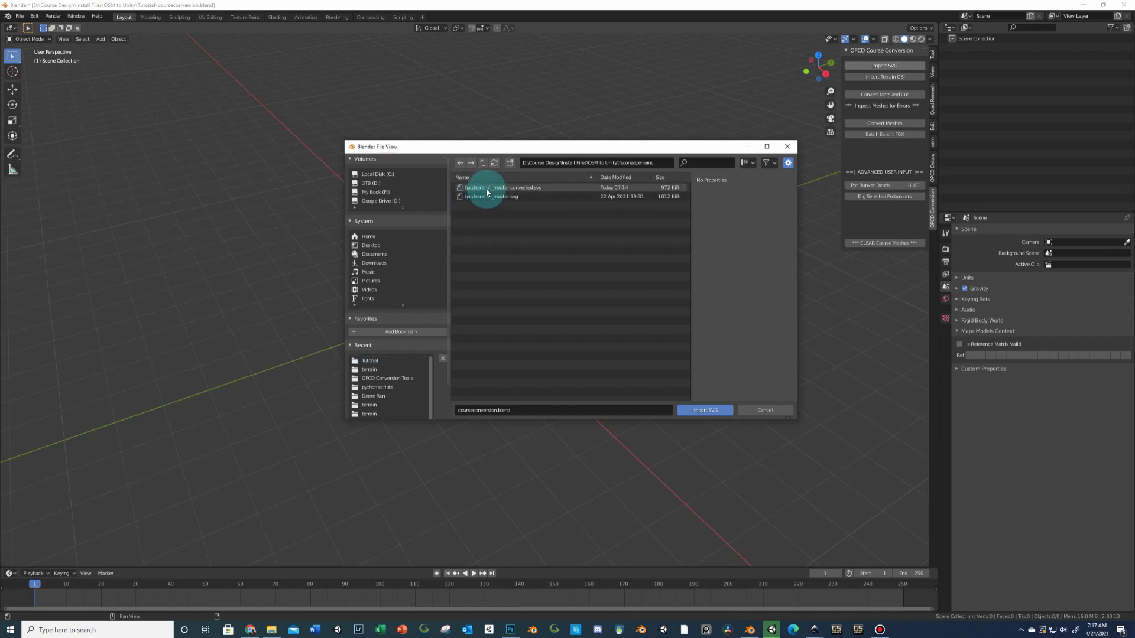
pyautogui.click(487, 189)
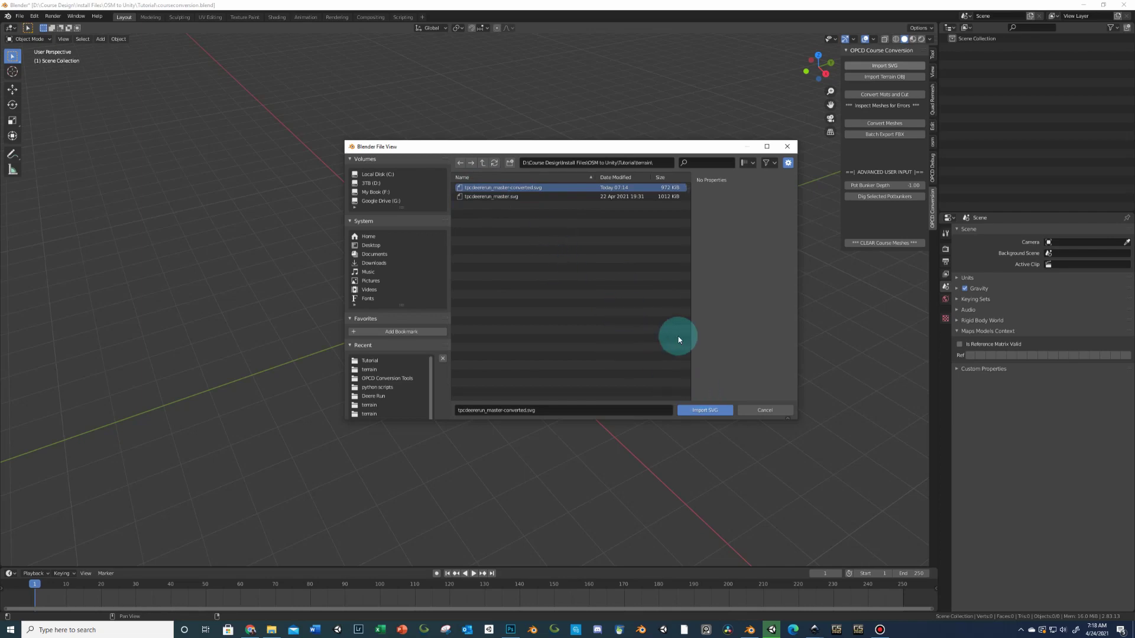
pyautogui.click(698, 410)
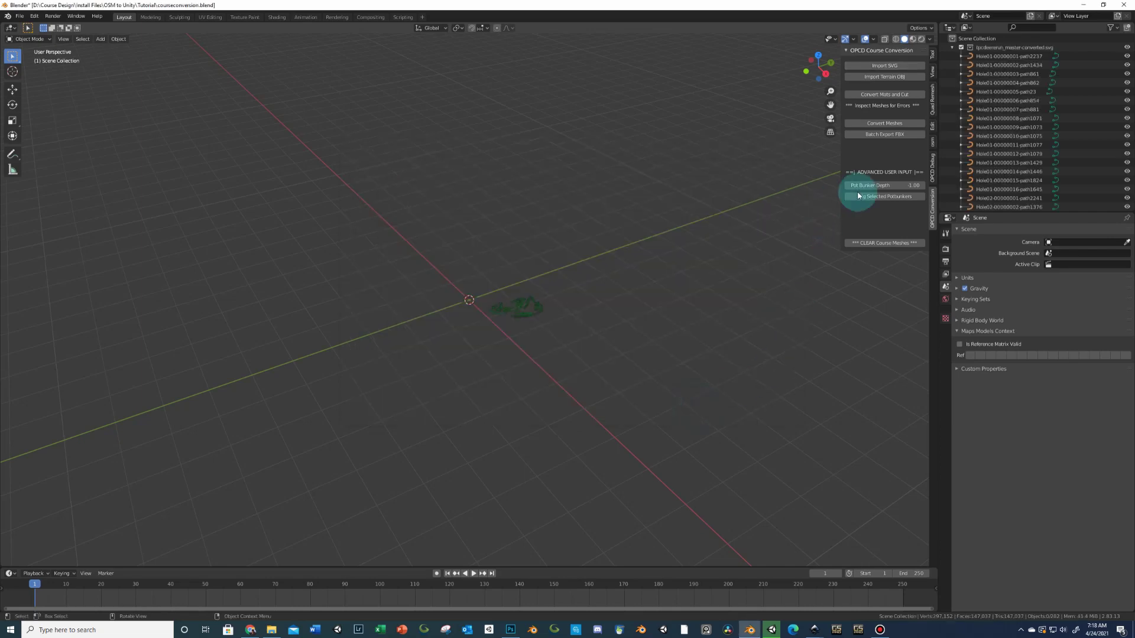
# - Select and delete all Hole01 and Hole02 curves in the Outliner
pyautogui.click(1008, 56)
pyautogui.scroll(-5, 1009, 106)
pyautogui.scroll(5, 1010, 123)
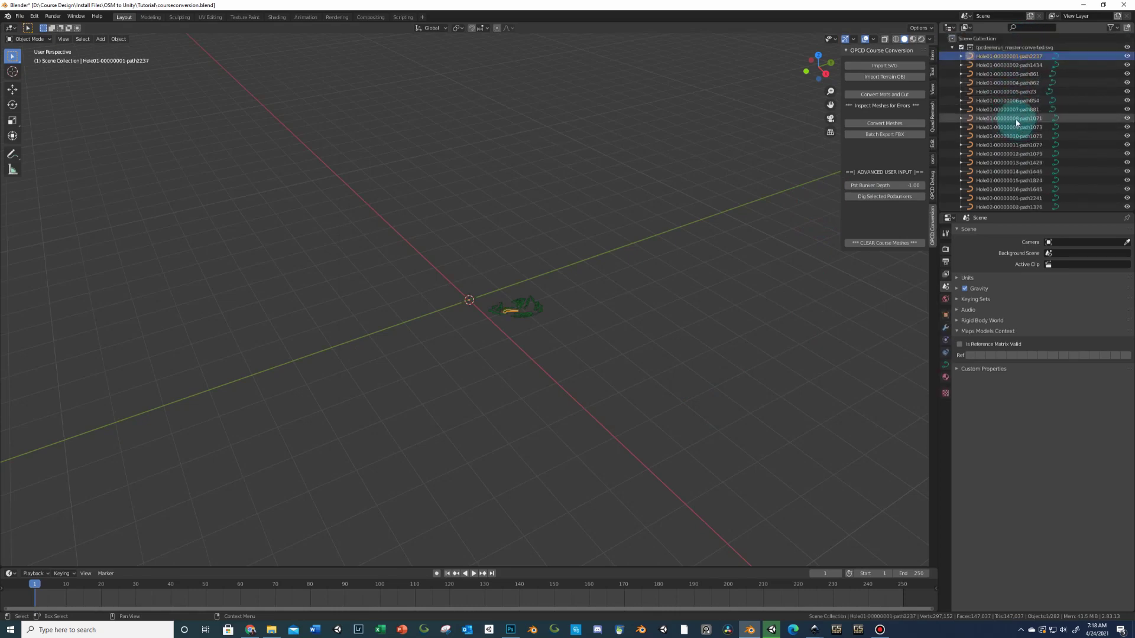
pyautogui.scroll(-1, 1015, 120)
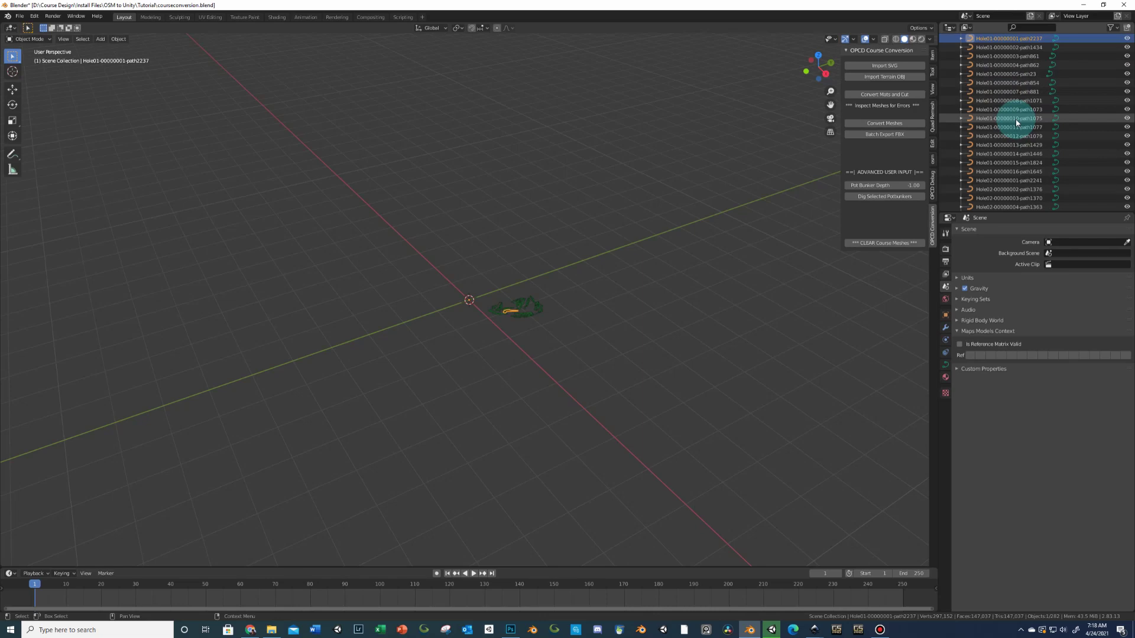
pyautogui.scroll(-12, 1015, 119)
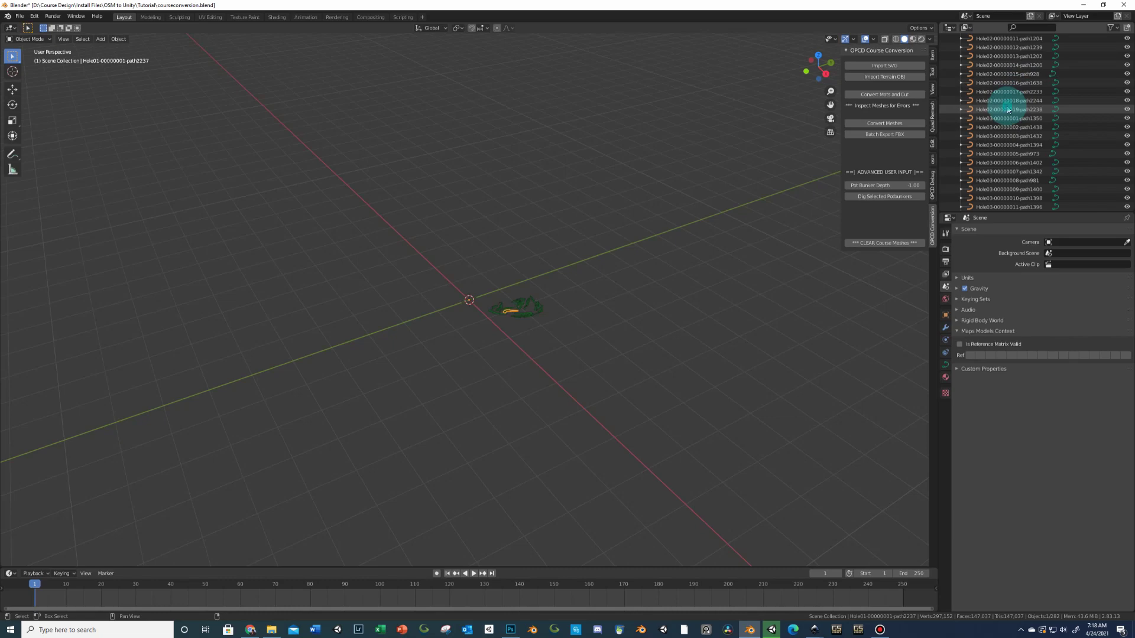
pyautogui.keyDown('shift'); pyautogui.click(1008, 109); pyautogui.keyUp('shift')
pyautogui.rightClick(1008, 110)
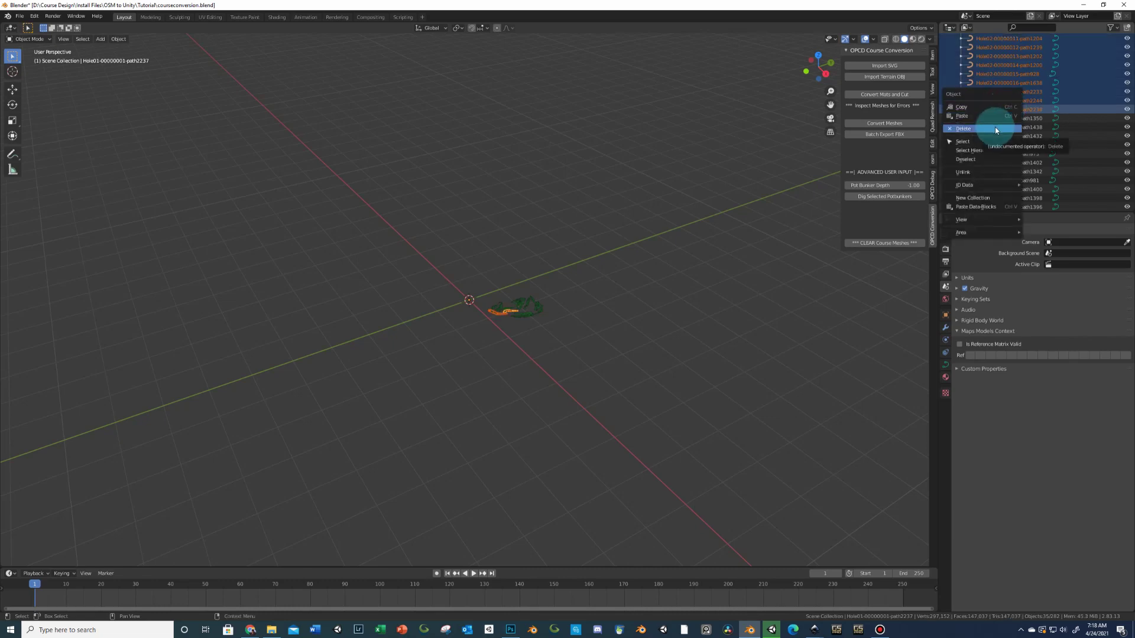
pyautogui.click(995, 129)
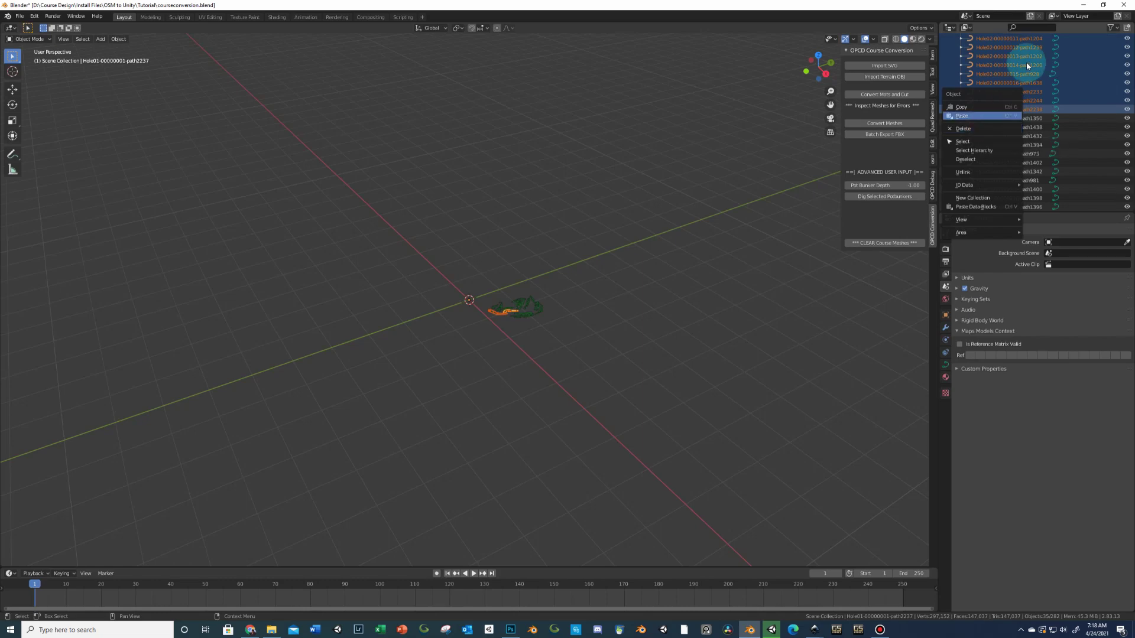
pyautogui.scroll(4, 1012, 74)
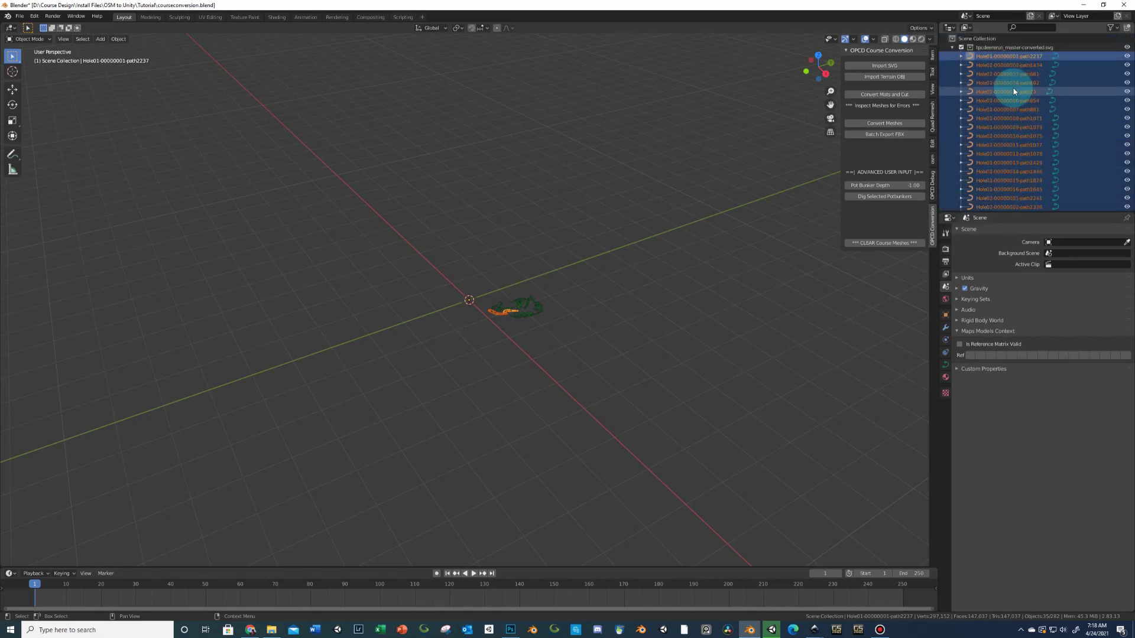
pyautogui.scroll(-5, 1009, 74)
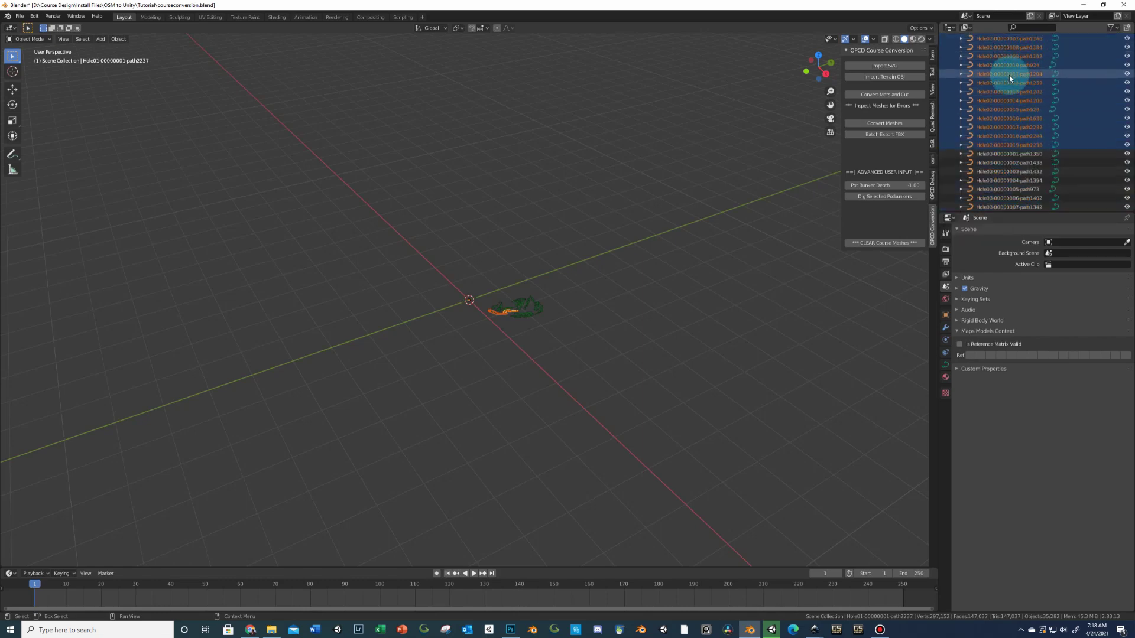
pyautogui.rightClick(1009, 131)
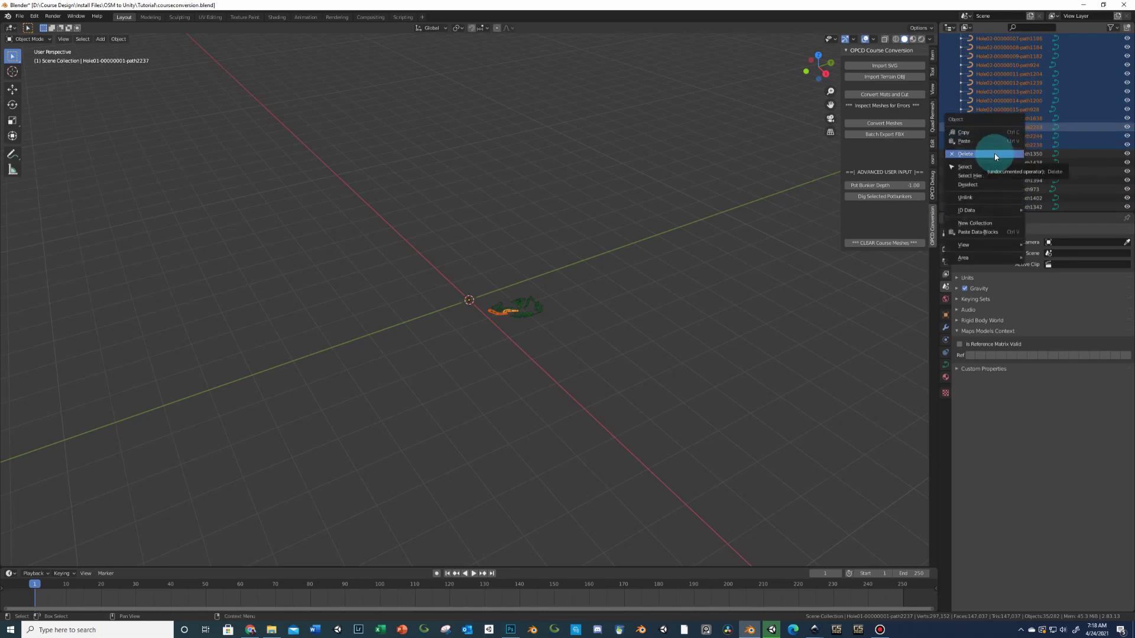
pyautogui.click(995, 155)
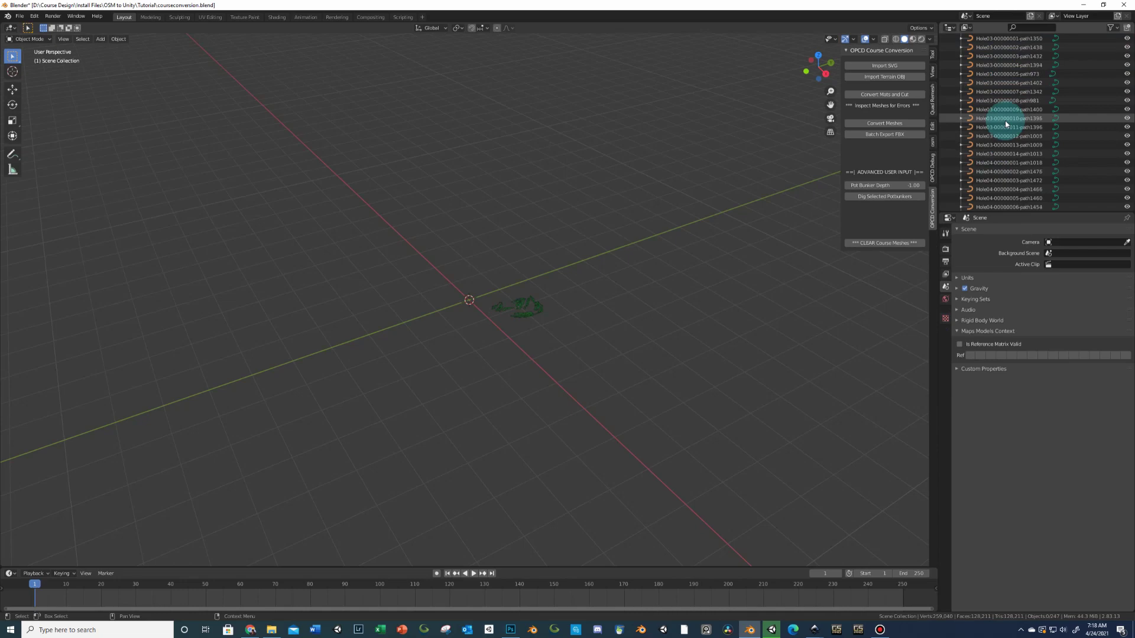
# - Select and delete every curve from Hole04 through Hole17, leaving only Hole03
pyautogui.scroll(5, 1008, 120)
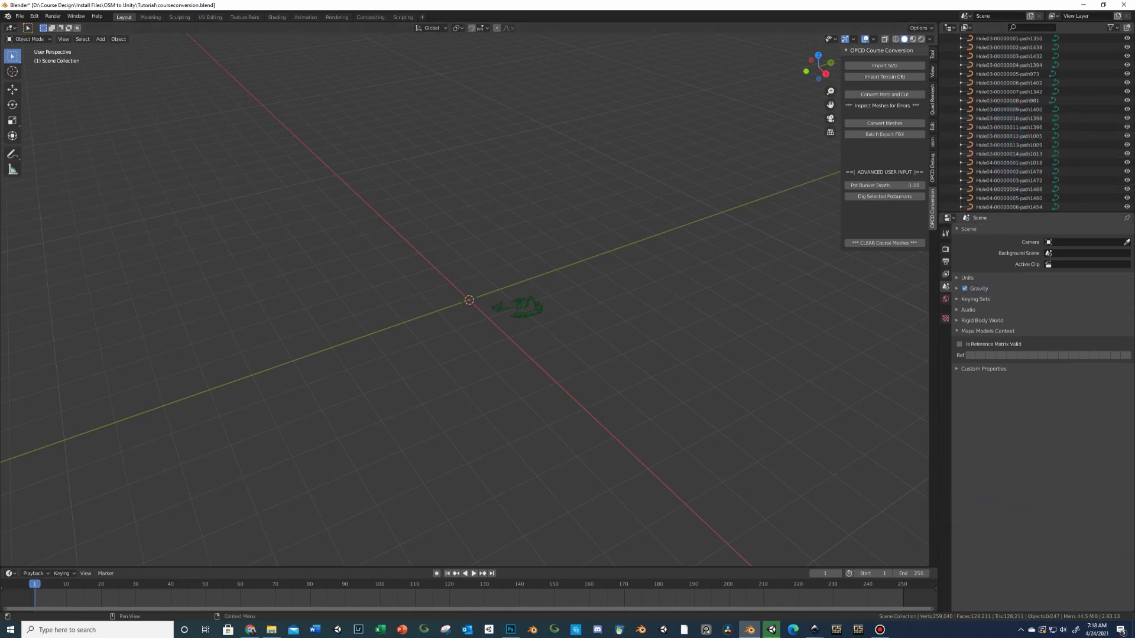
pyautogui.middleClick(626, 377)
pyautogui.middleClick(626, 377)
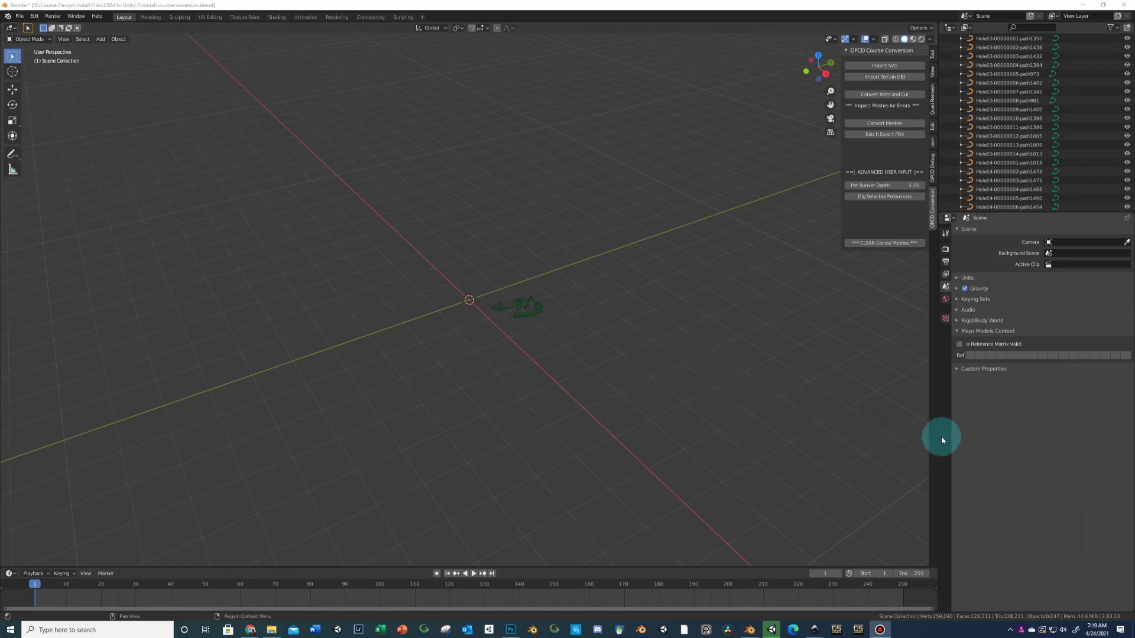
pyautogui.scroll(2, 995, 137)
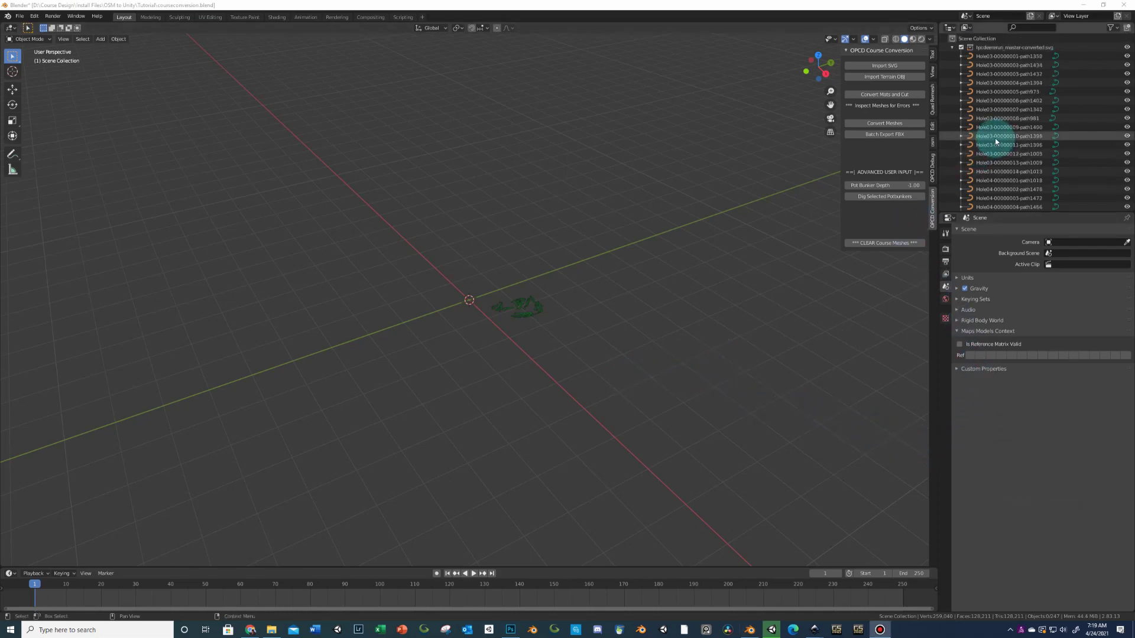
pyautogui.scroll(-6, 994, 137)
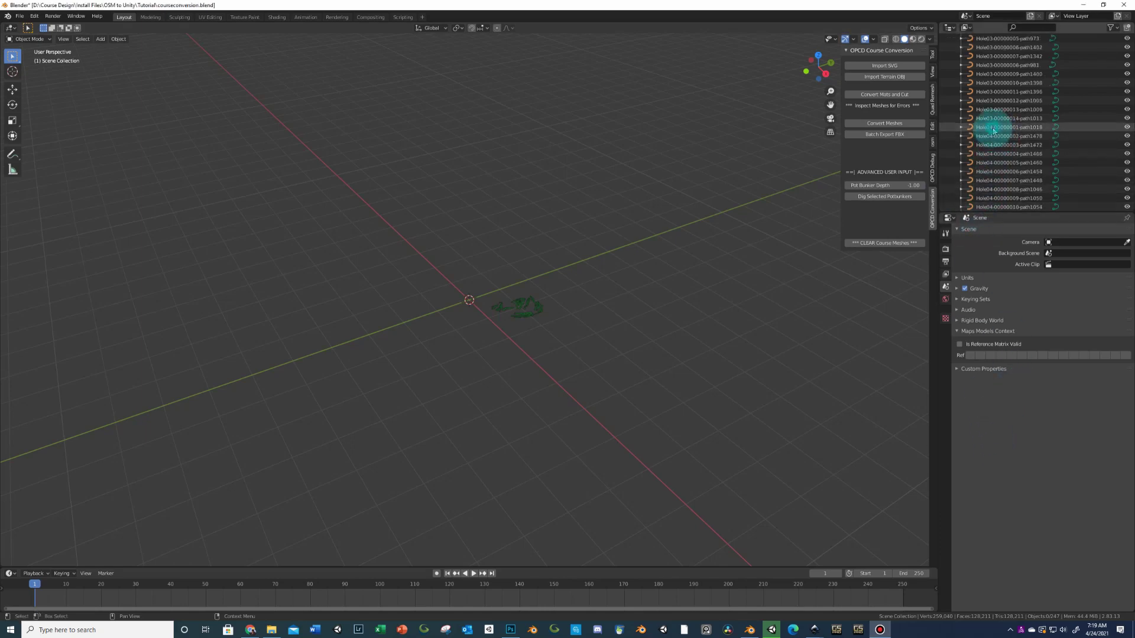
pyautogui.click(995, 127)
pyautogui.scroll(-20, 1004, 161)
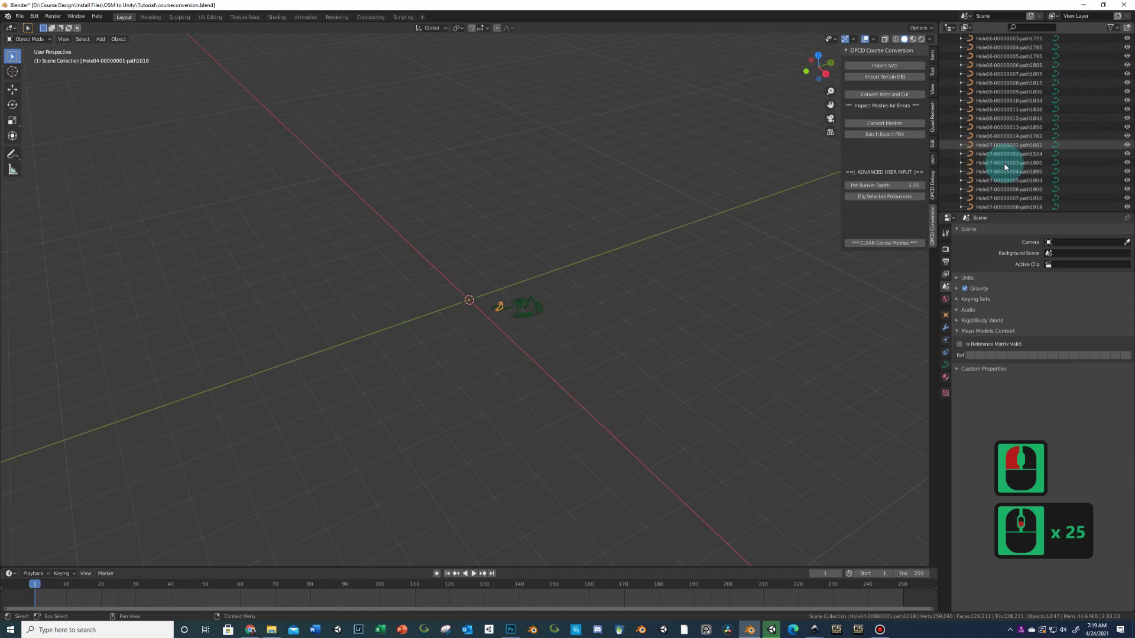
pyautogui.scroll(-20, 1004, 168)
pyautogui.scroll(-18, 1004, 168)
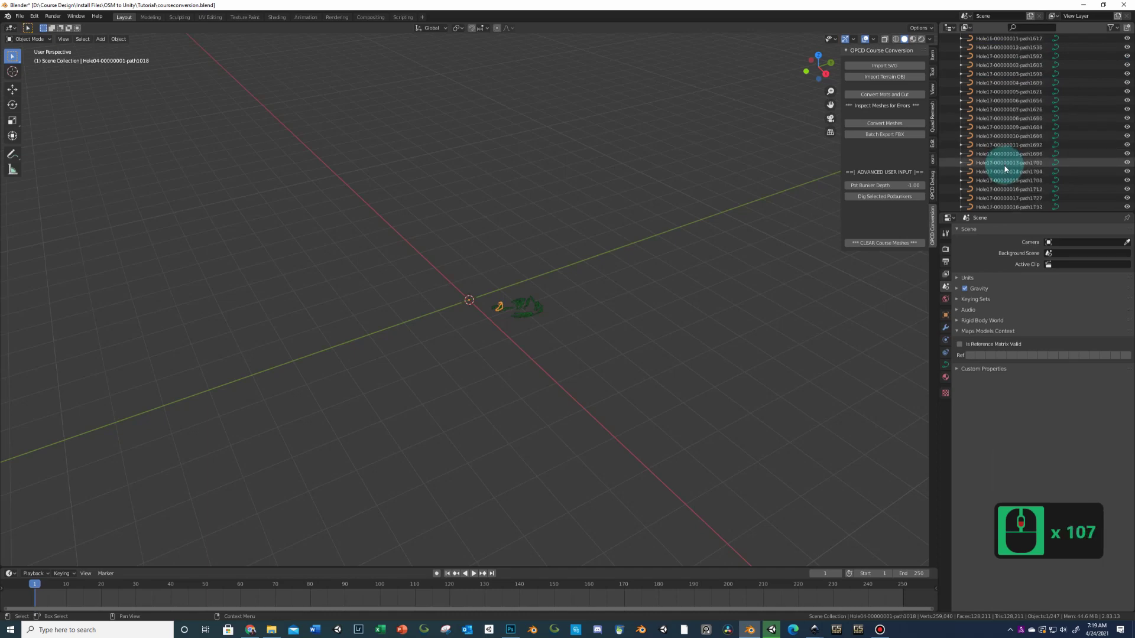
pyautogui.scroll(-5, 1005, 168)
pyautogui.keyDown('shift'); pyautogui.click(999, 203); pyautogui.keyUp('shift')
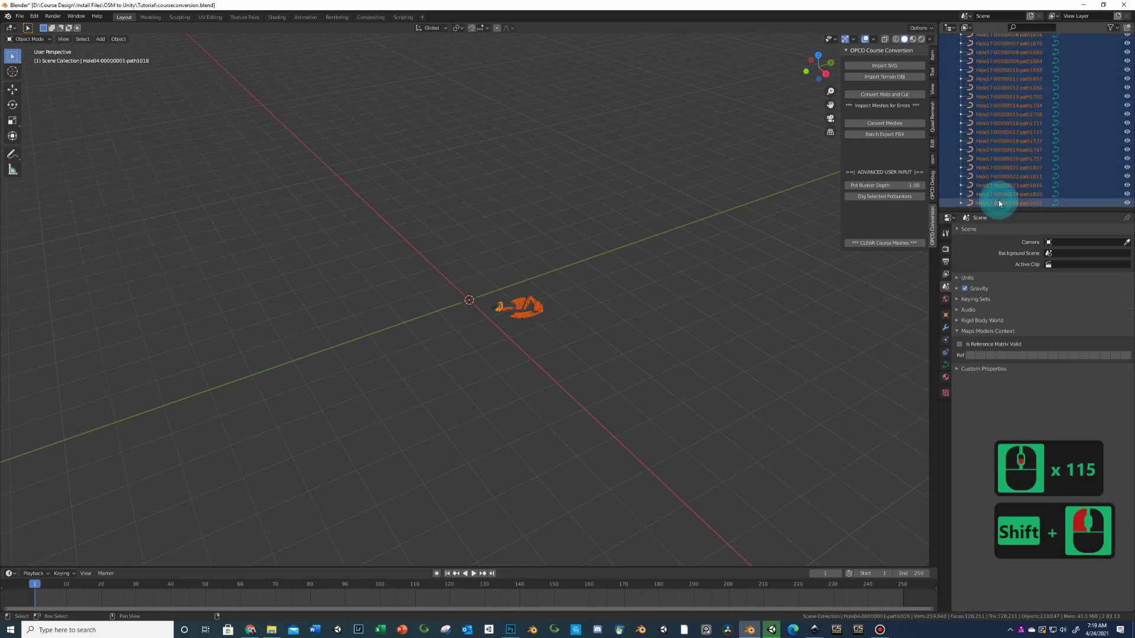
pyautogui.rightClick(998, 200)
pyautogui.click(1000, 200)
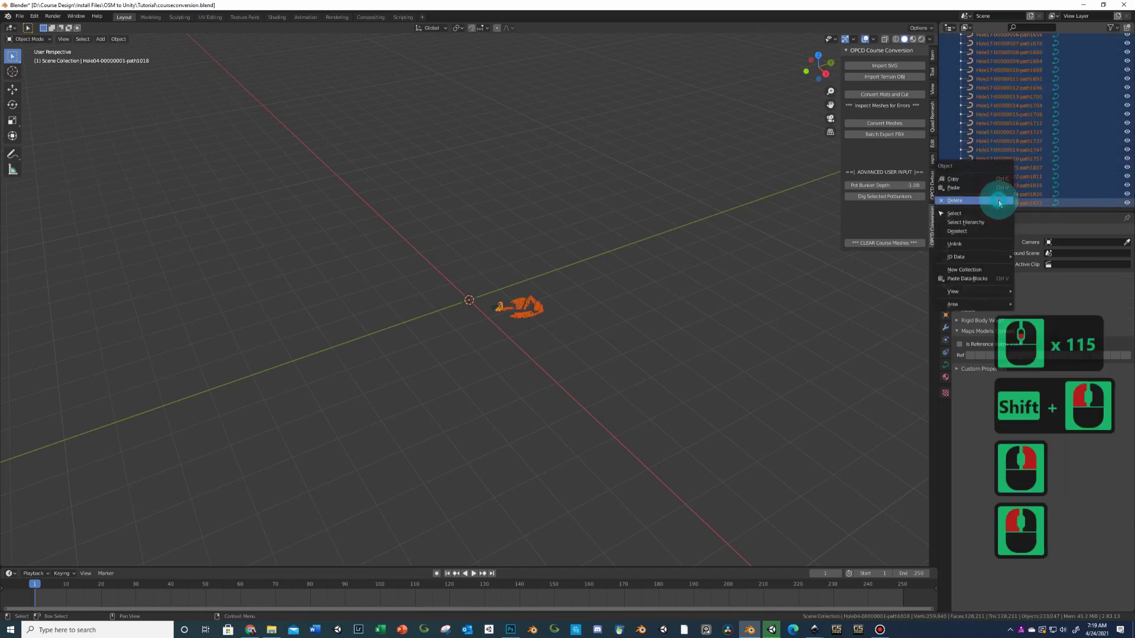
pyautogui.scroll(6, 1001, 201)
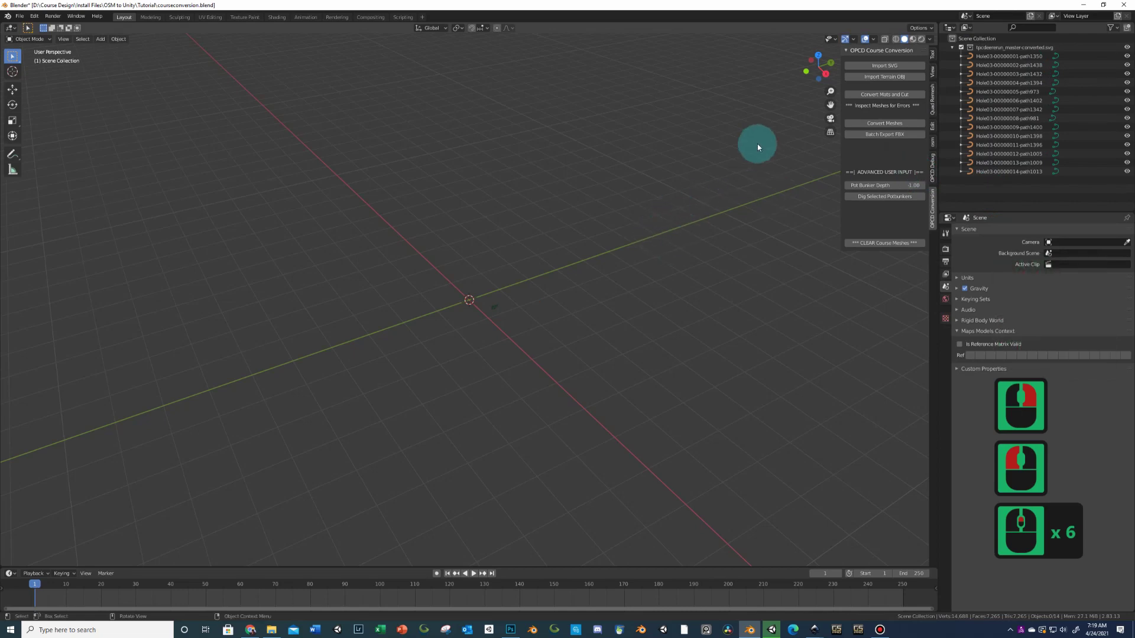
# - Import Terrain.obj from the terrain folder with Import Terrain OBJ
pyautogui.click(885, 83)
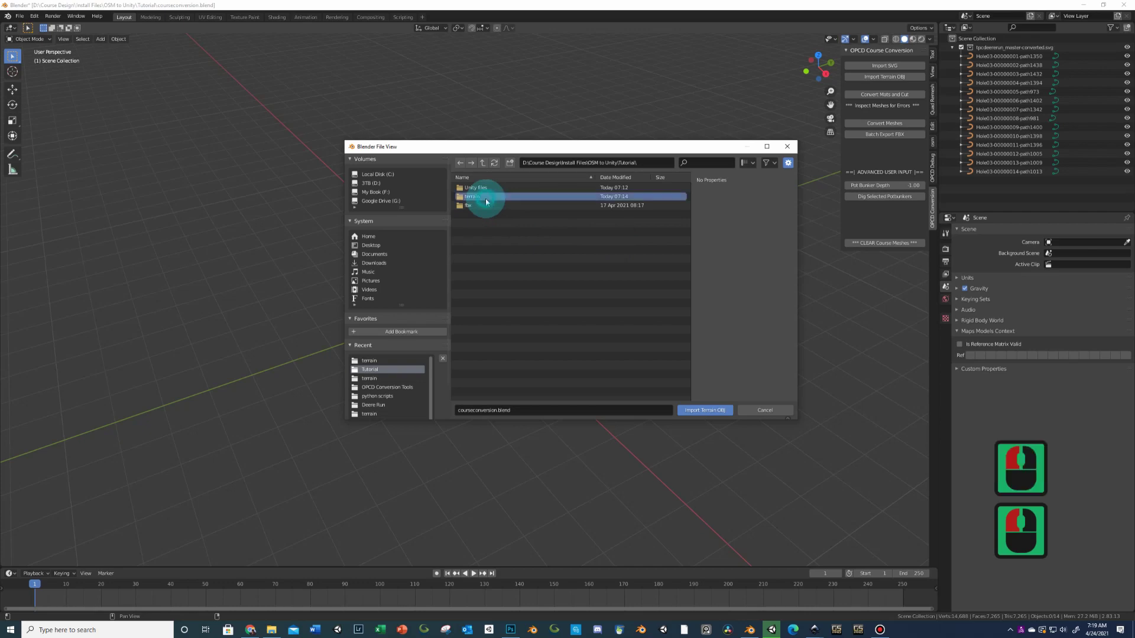
pyautogui.doubleClick(485, 197)
pyautogui.click(642, 187)
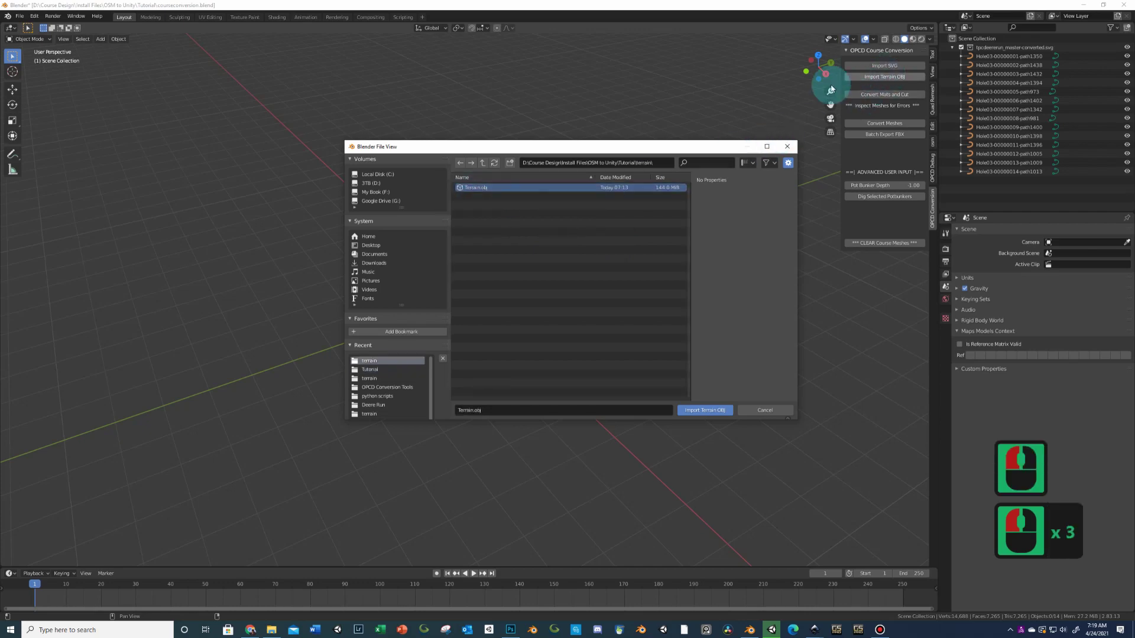
pyautogui.click(467, 190)
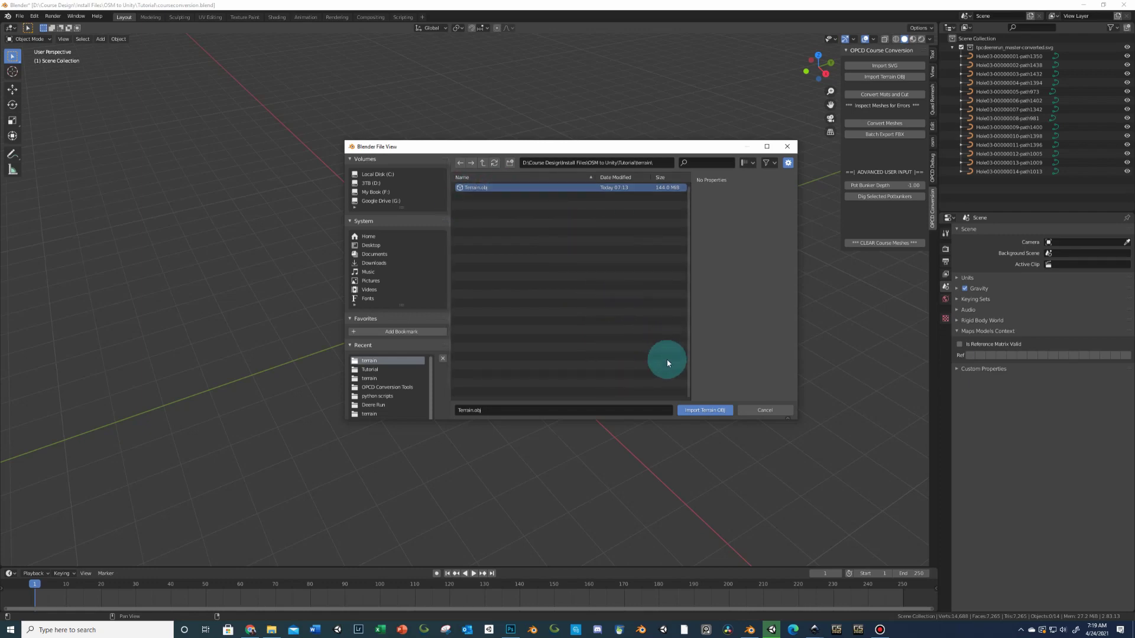
pyautogui.click(696, 409)
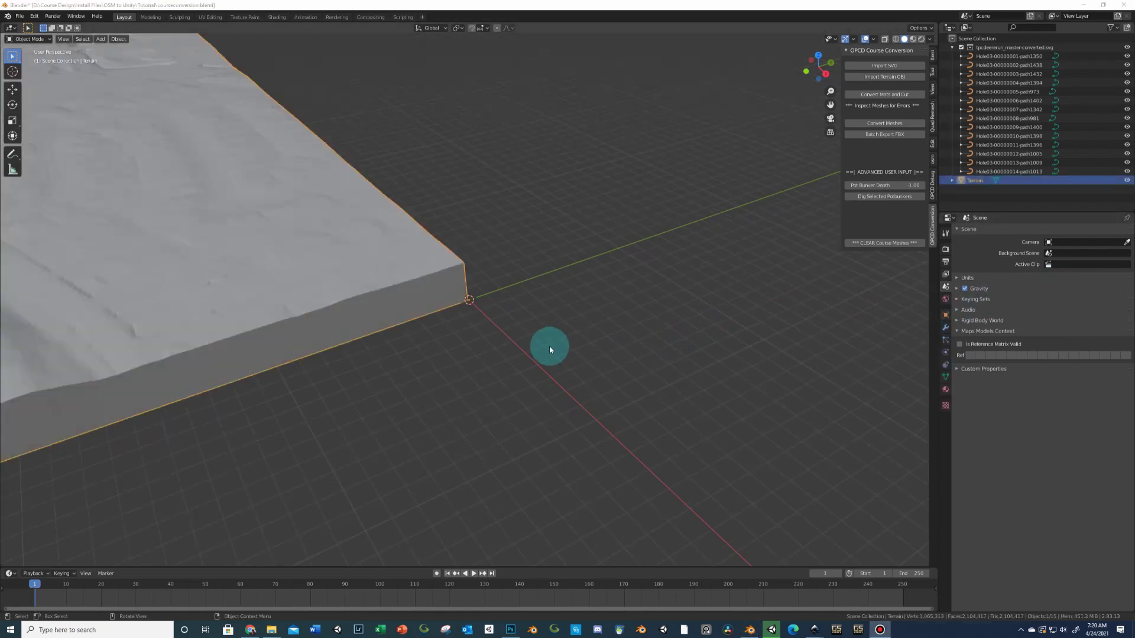
# - Set the viewport Clip End to 8000 m so the full terrain slab draws
pyautogui.moveTo(285, 232); pyautogui.dragTo(393, 335, button='middle')
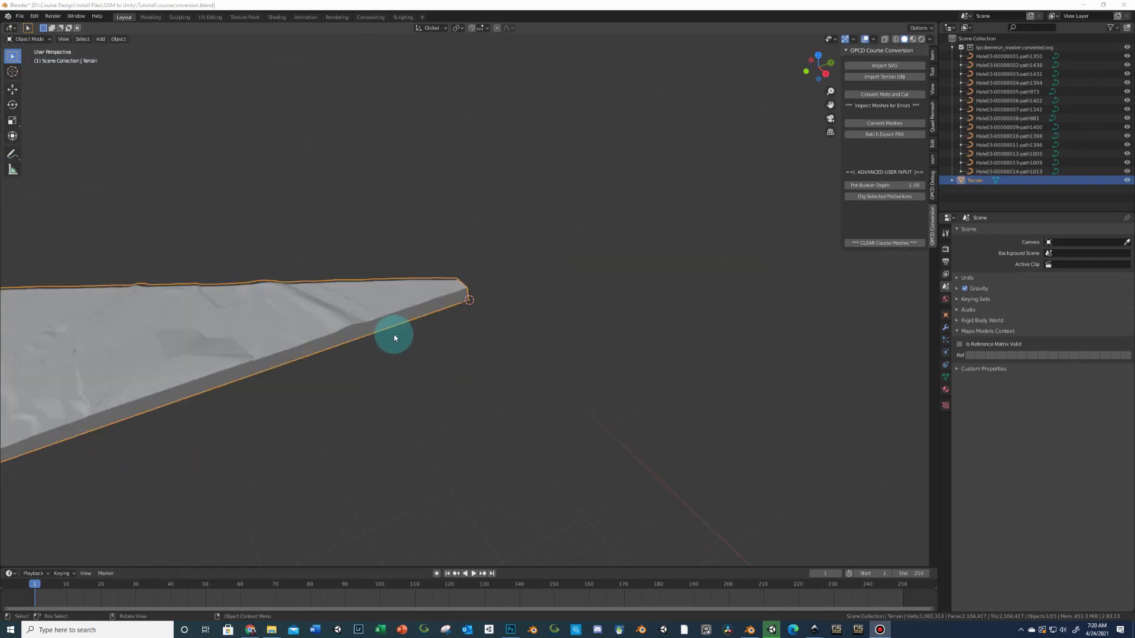
pyautogui.click(933, 92)
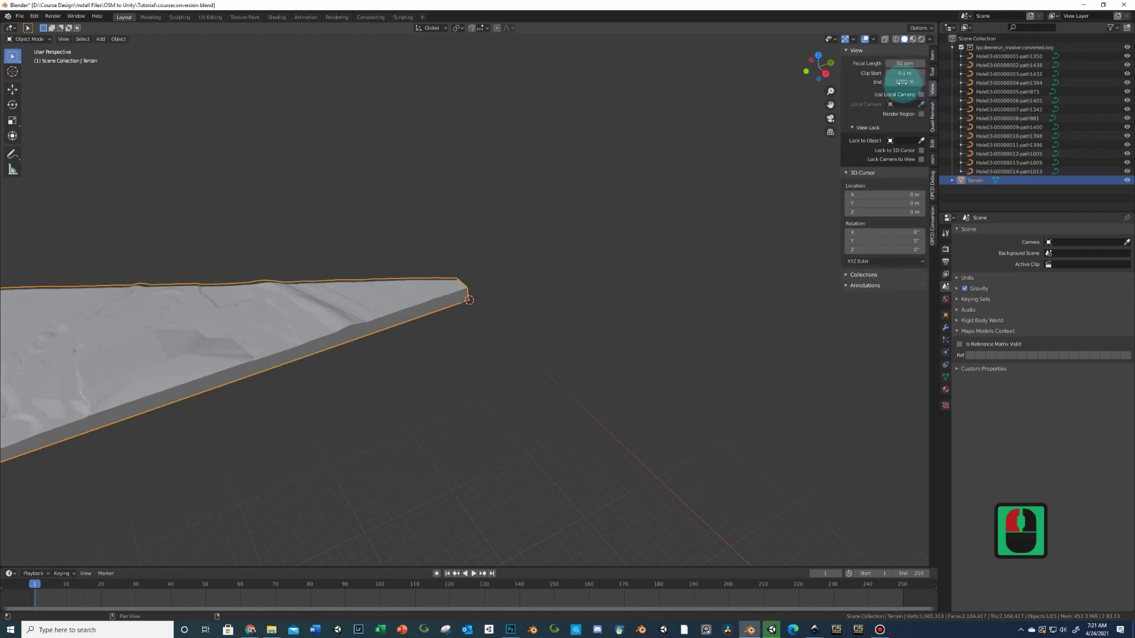
pyautogui.scroll(-6, 892, 94)
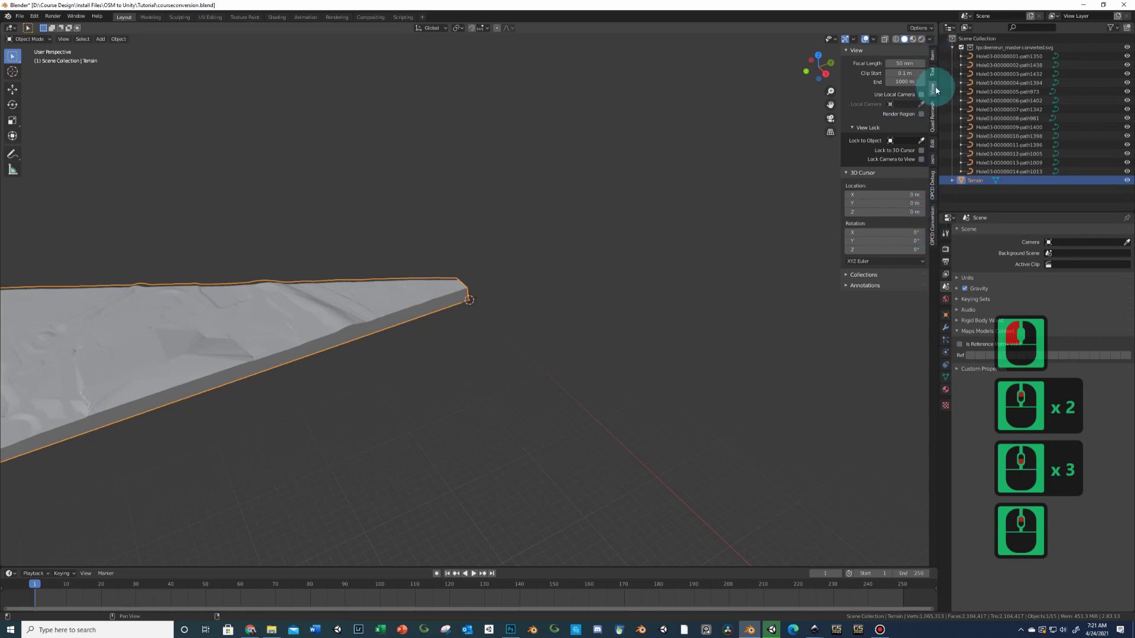
pyautogui.click(905, 81)
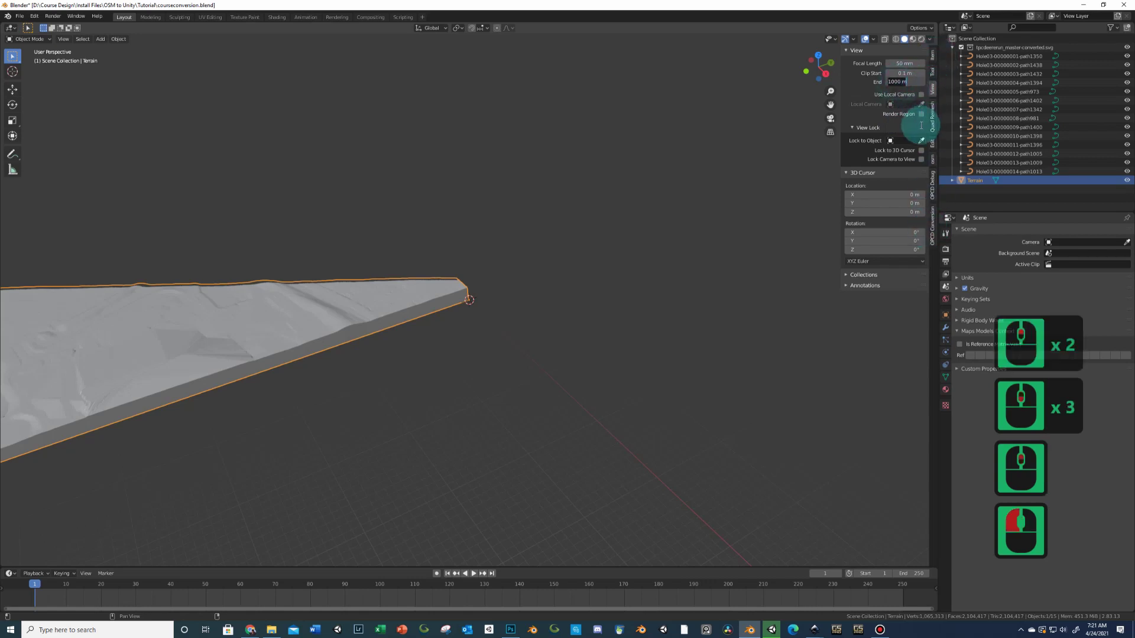
pyautogui.write('8000')
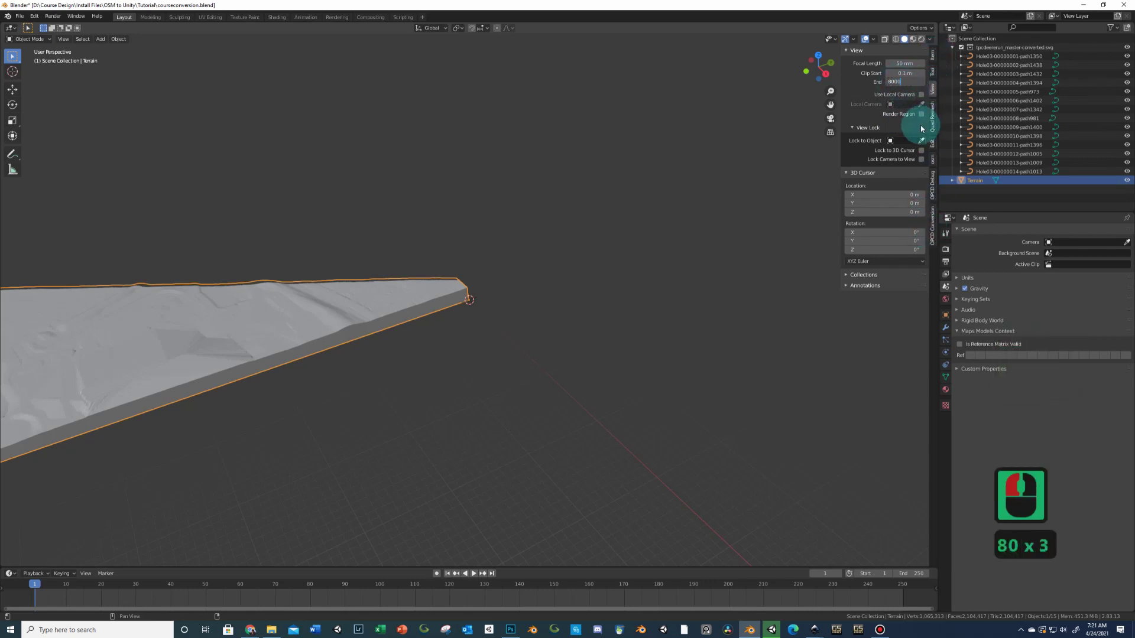
pyautogui.press('Return')
pyautogui.scroll(4, 256, 281)
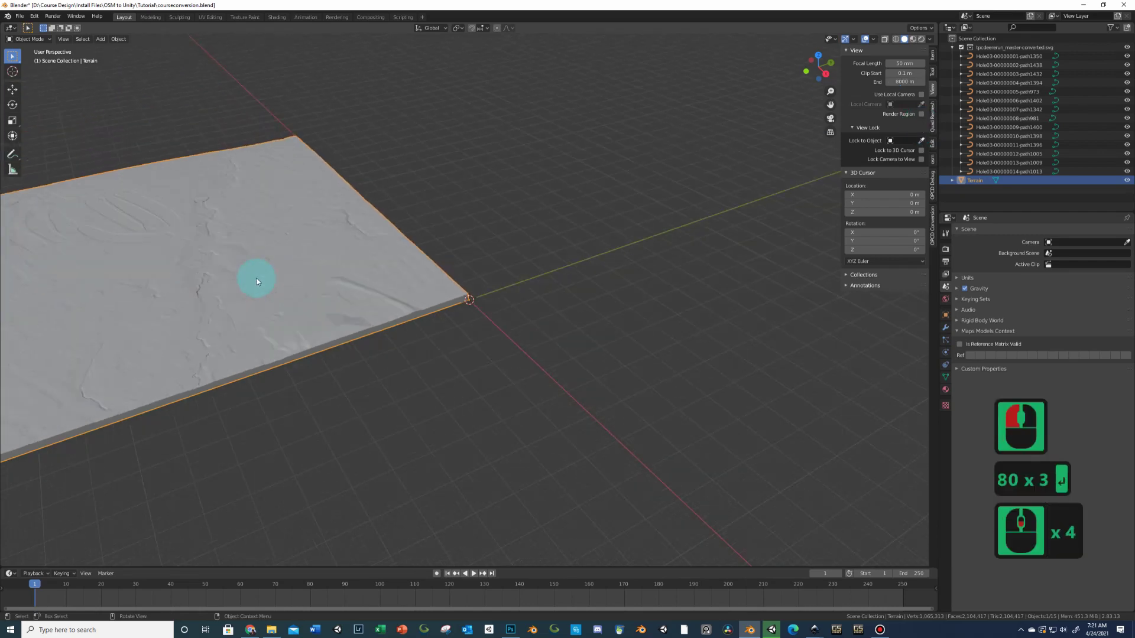
pyautogui.scroll(5, 256, 281)
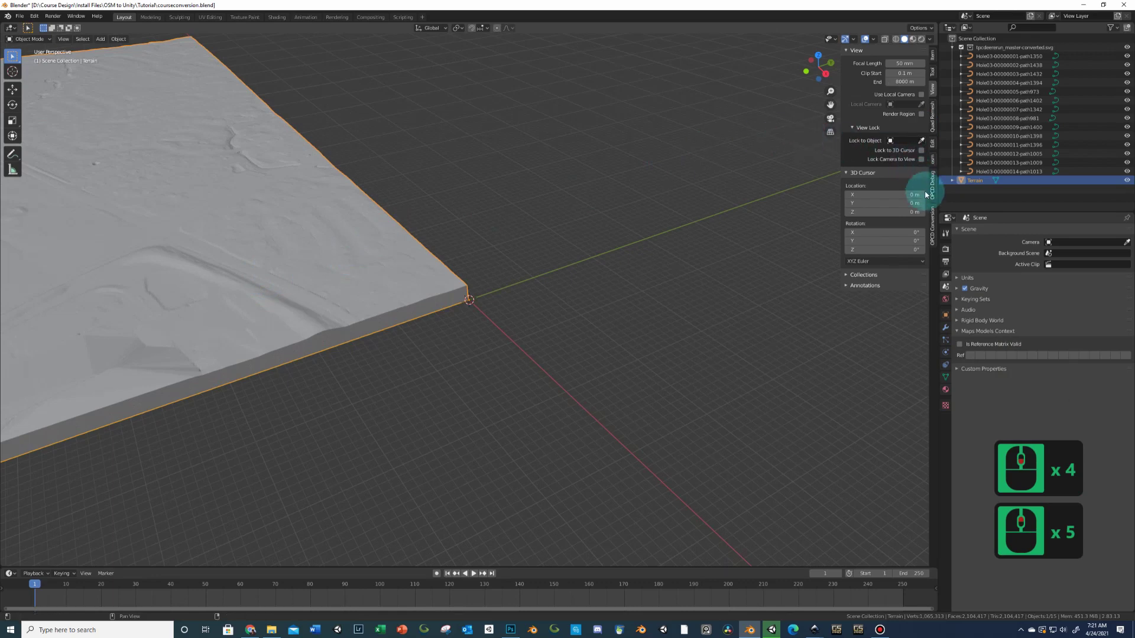
pyautogui.click(933, 231)
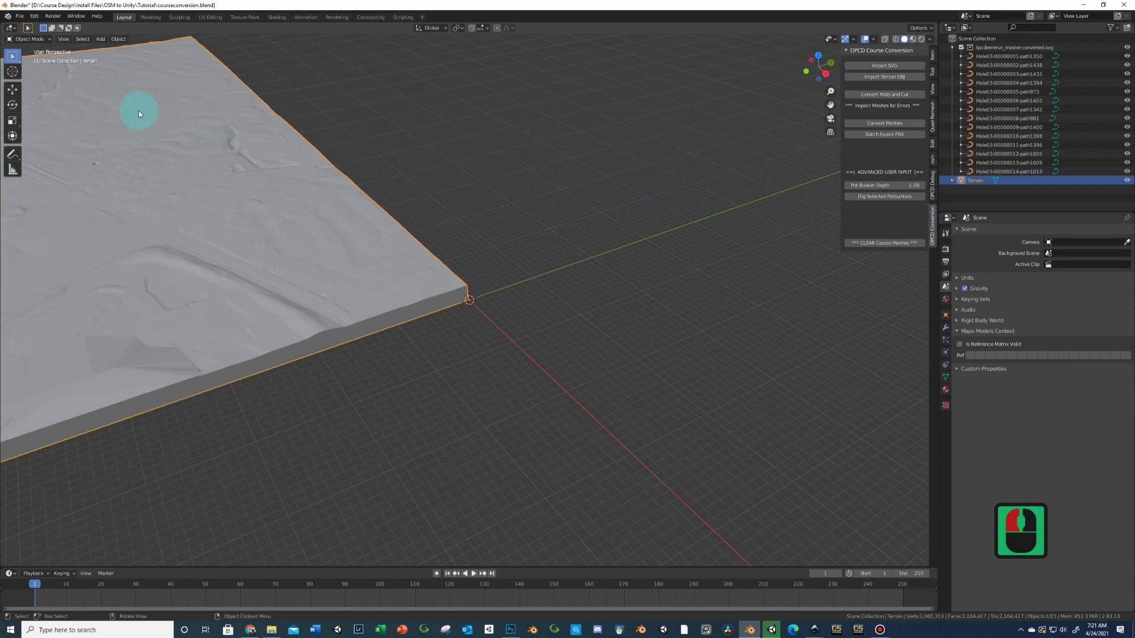
# - Toggle the system console from the Window menu and position it beside the viewport
pyautogui.click(75, 16)
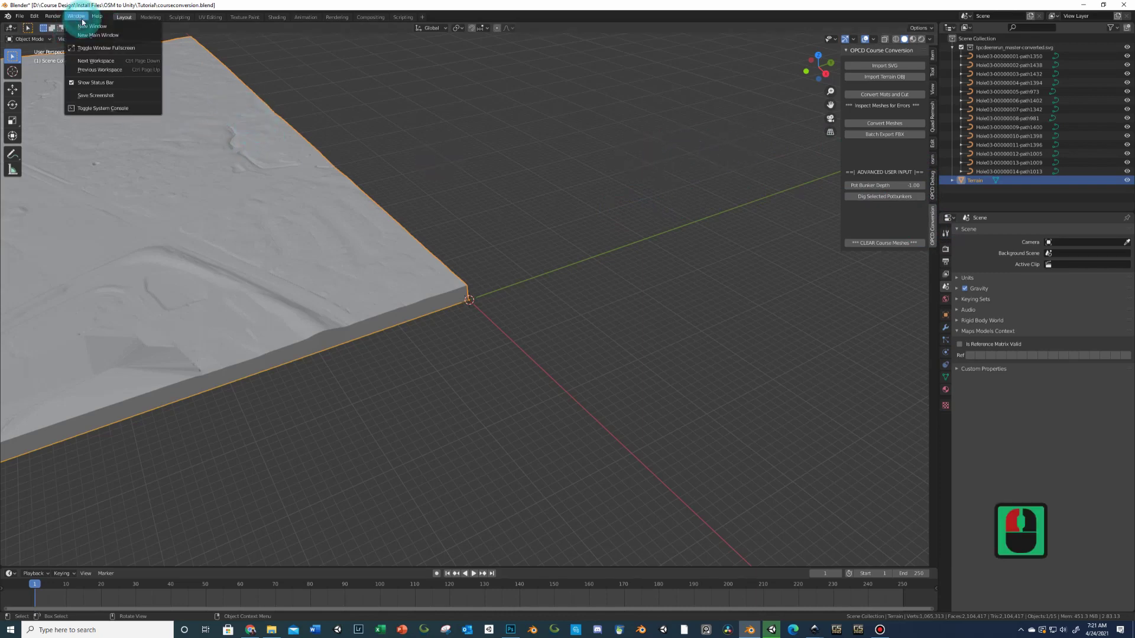
pyautogui.click(107, 110)
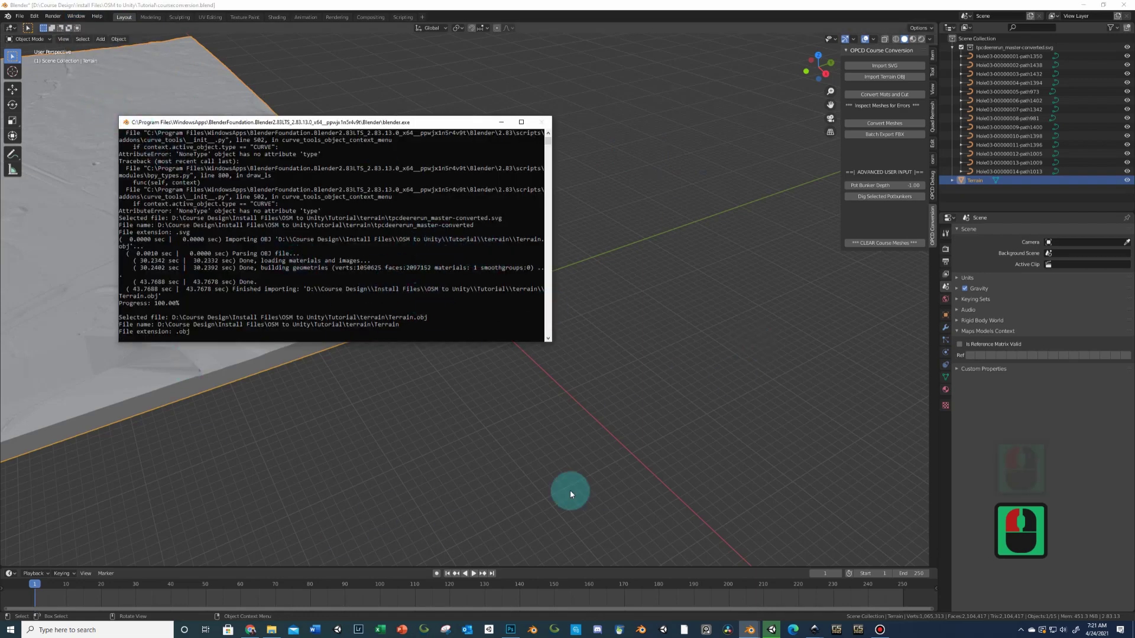
pyautogui.moveTo(765, 620)
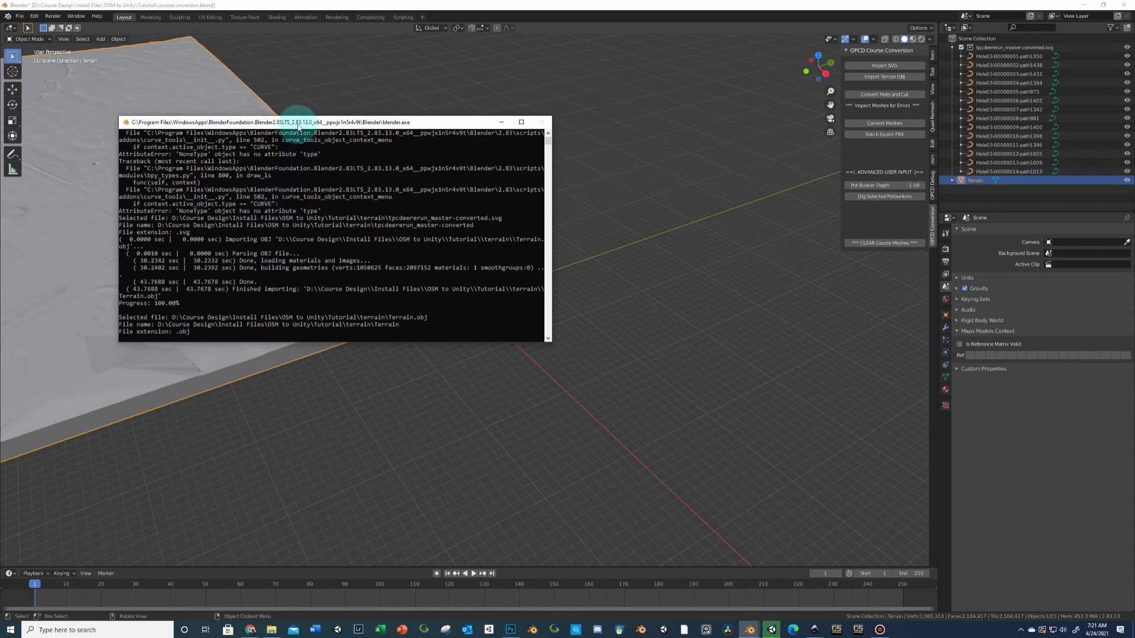
pyautogui.moveTo(266, 122); pyautogui.dragTo(434, 150)
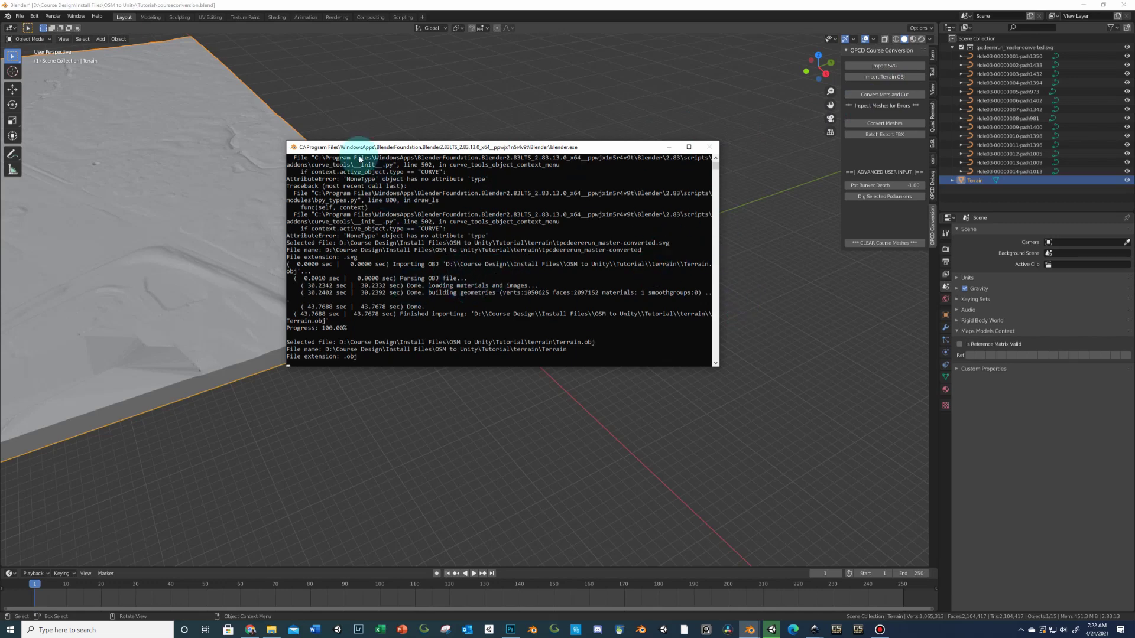
pyautogui.rightClick(354, 148)
pyautogui.click(491, 153)
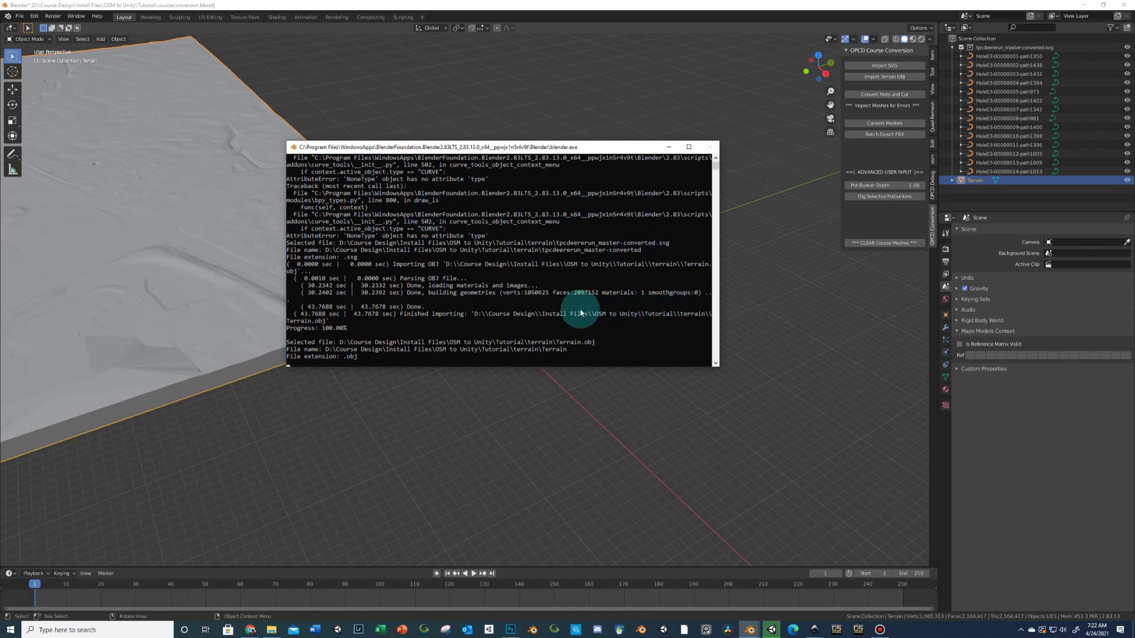
pyautogui.moveTo(417, 143); pyautogui.dragTo(410, 140)
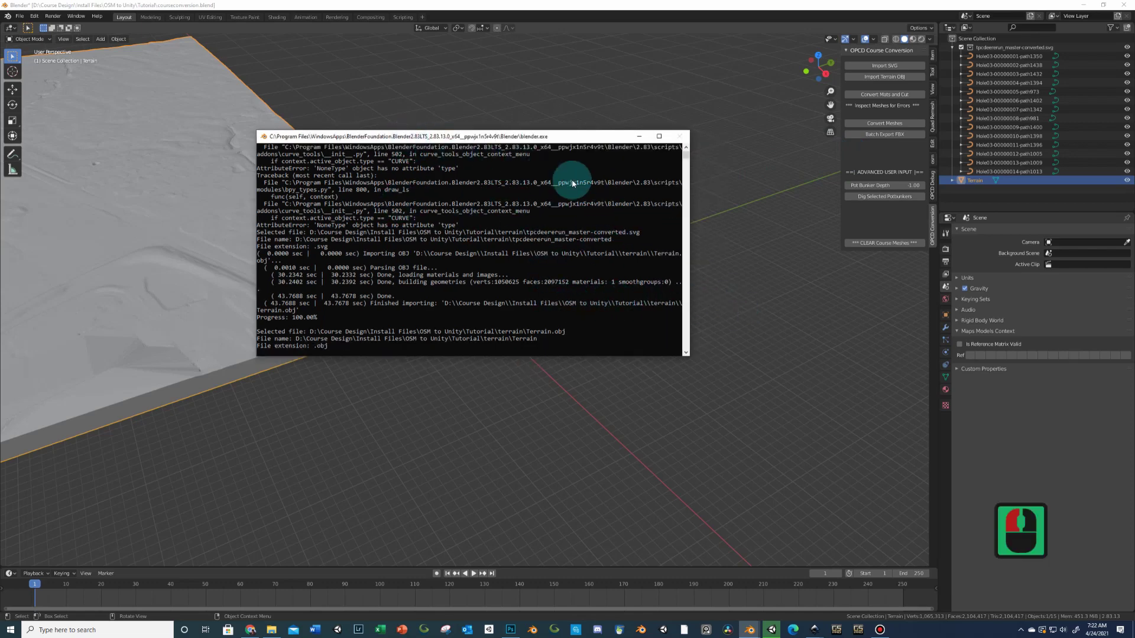
# - Run Convert Mats and Cut and follow the Hole03 cutting progress in the console
pyautogui.click(861, 96)
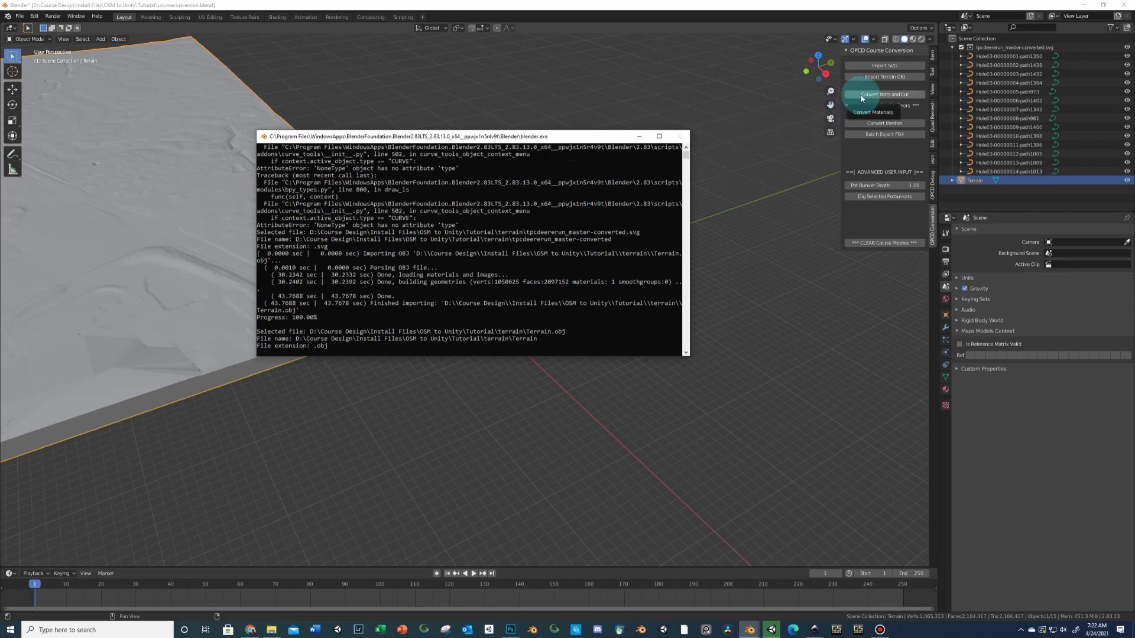
pyautogui.click(539, 138)
pyautogui.moveTo(536, 141); pyautogui.dragTo(645, 255)
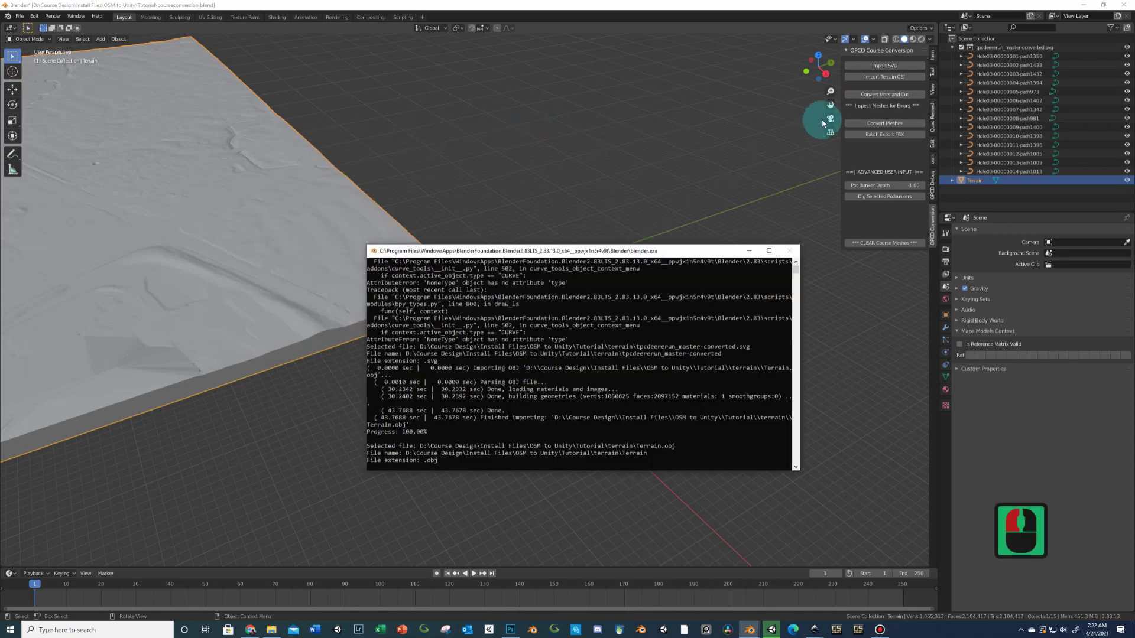
pyautogui.click(869, 96)
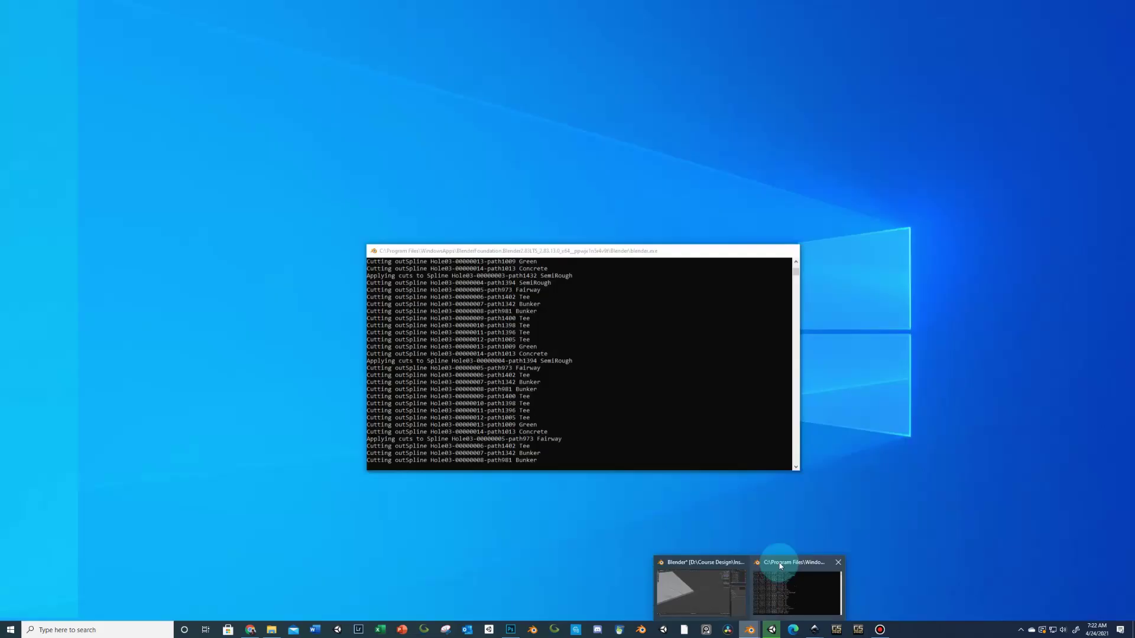
pyautogui.click(773, 588)
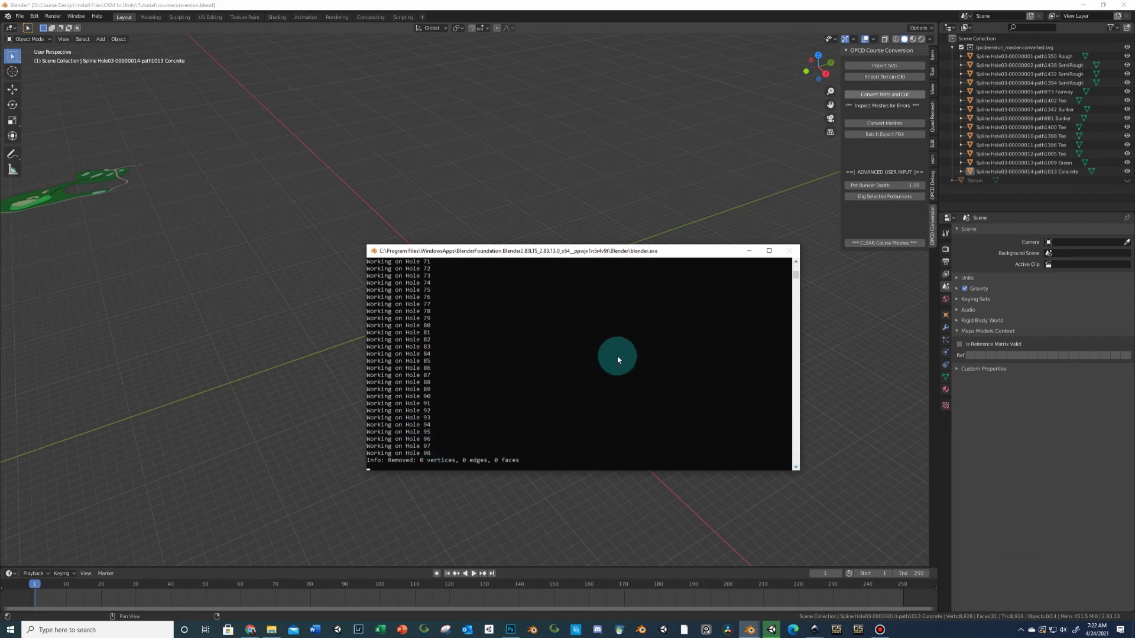
pyautogui.scroll(20, 548, 350)
pyautogui.scroll(20, 539, 351)
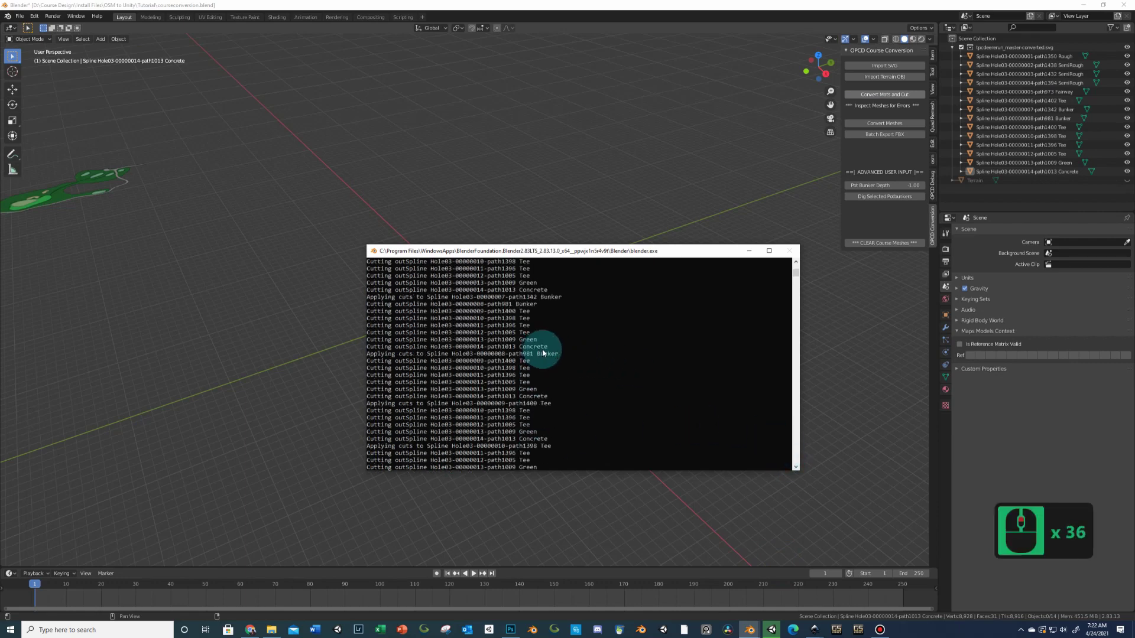
pyautogui.scroll(-20, 543, 351)
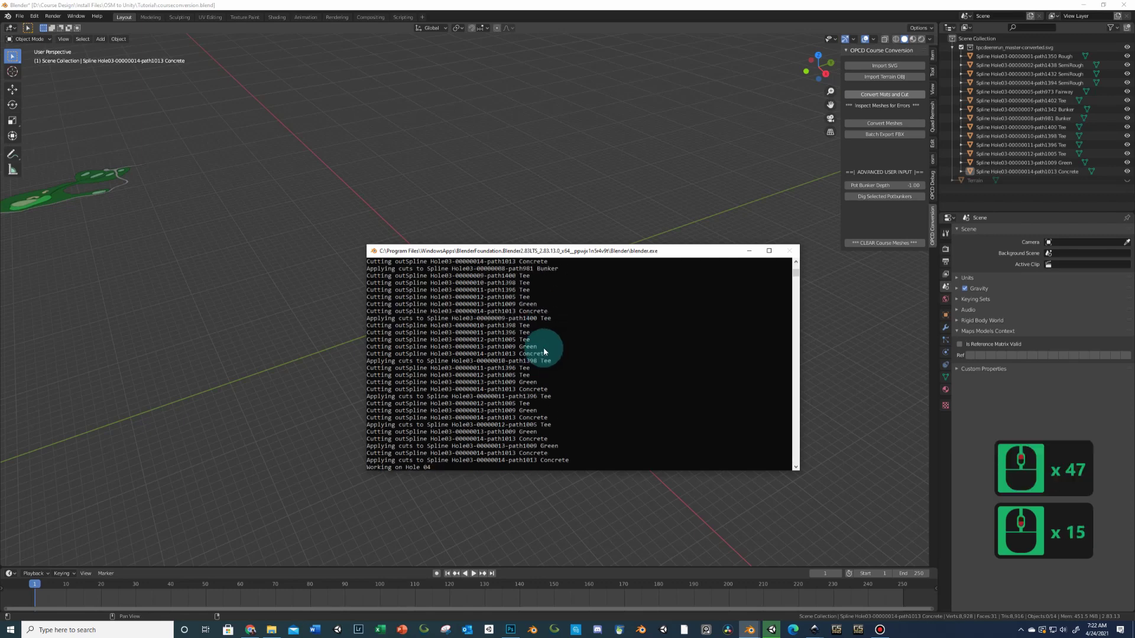
pyautogui.scroll(-20, 543, 352)
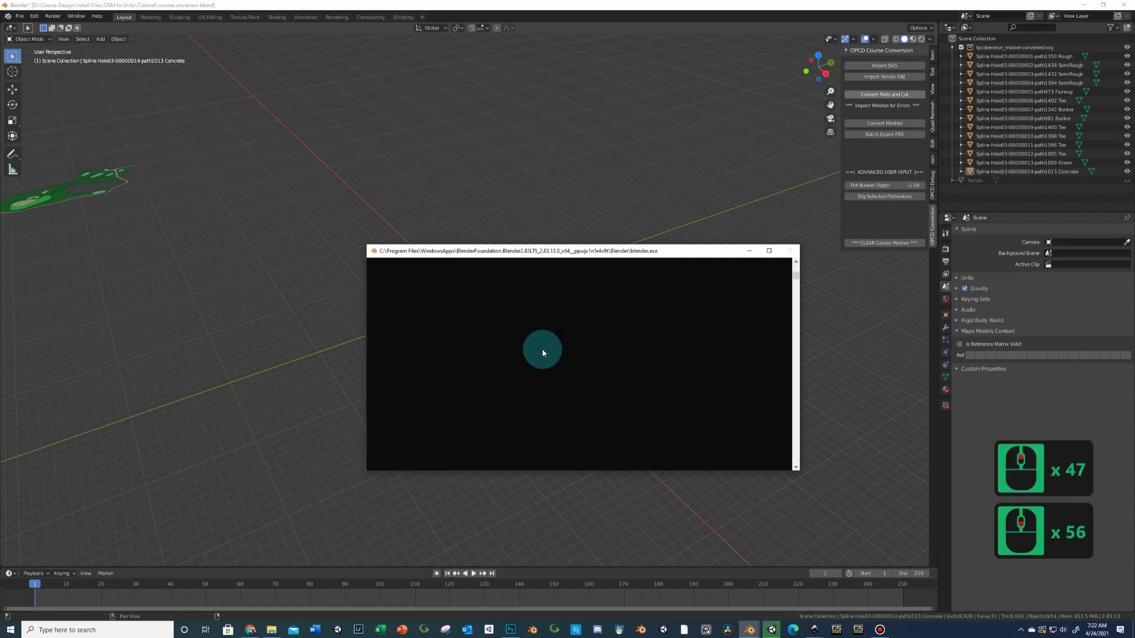
pyautogui.scroll(10, 540, 352)
pyautogui.scroll(7, 540, 353)
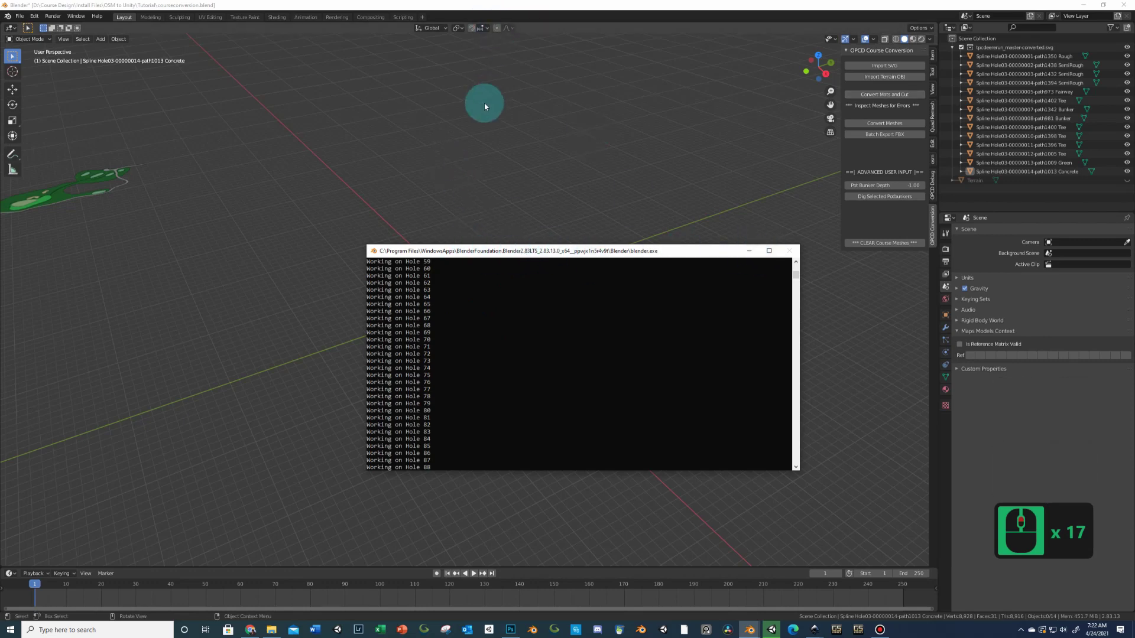
# - Bring Blender in front of the console and orbit to the green Hole03 course meshes
pyautogui.click(565, 19)
pyautogui.click(160, 240)
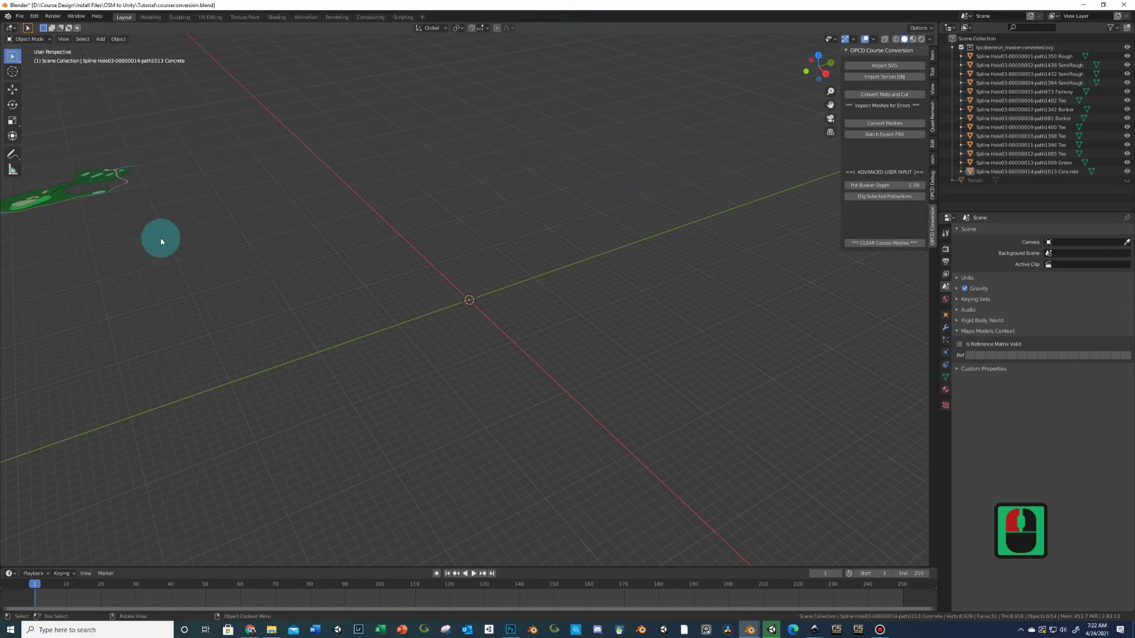
pyautogui.moveTo(164, 234); pyautogui.dragTo(566, 306, button='middle')
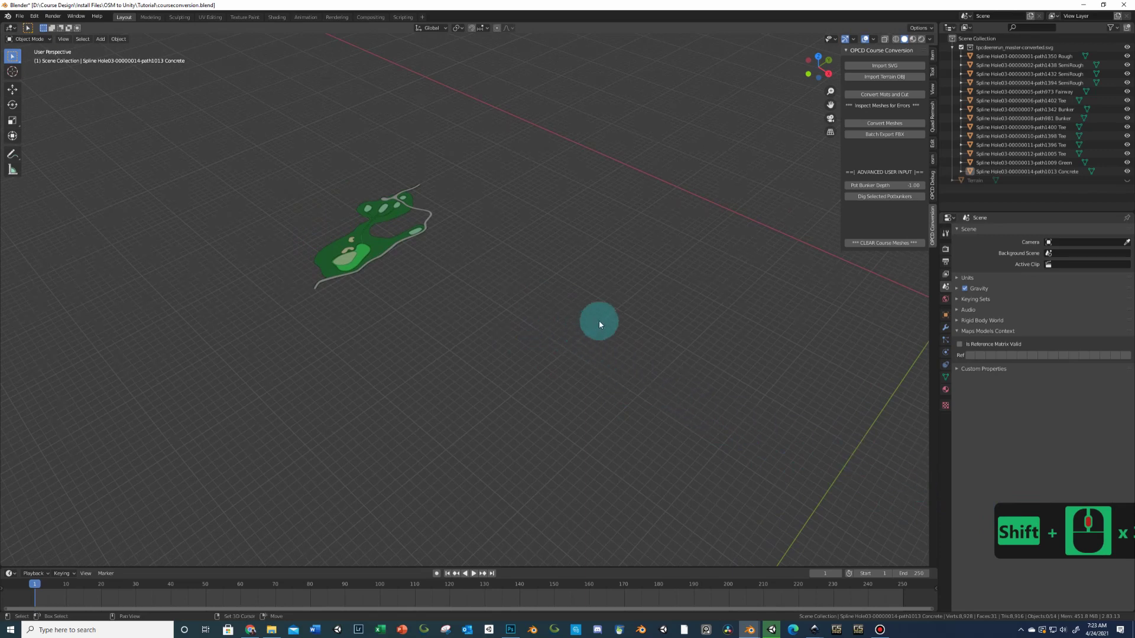
pyautogui.keyDown('shift'); pyautogui.moveTo(598, 321); pyautogui.dragTo(703, 347, button='middle'); pyautogui.keyUp('shift')
pyautogui.scroll(3, 587, 311)
pyautogui.scroll(10, 578, 312)
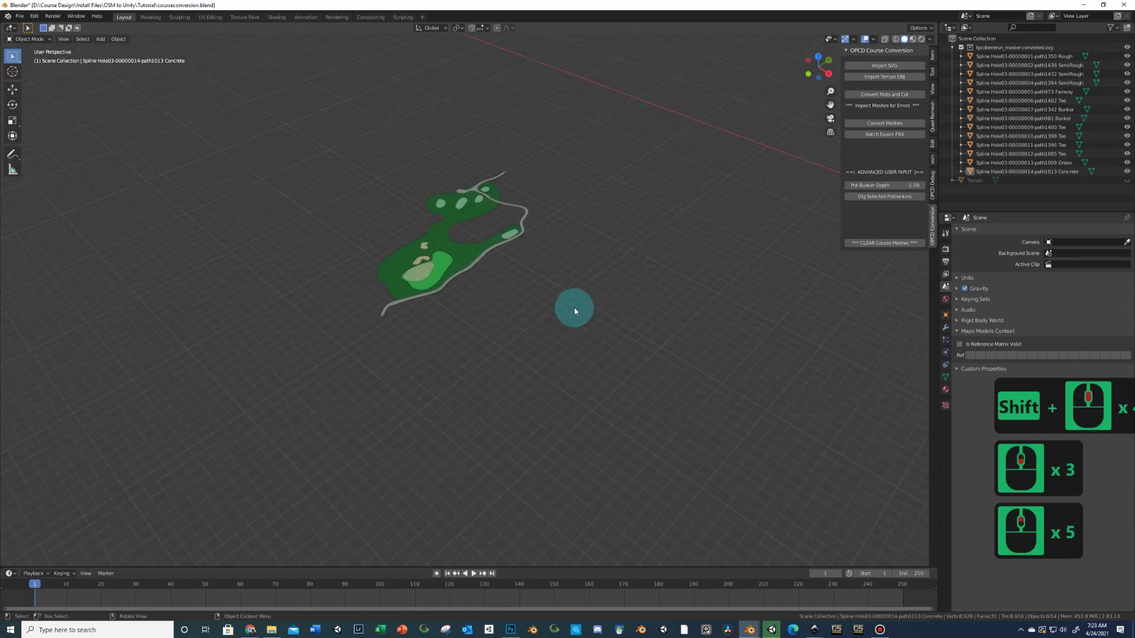
pyautogui.keyDown('shift'); pyautogui.moveTo(538, 276); pyautogui.dragTo(483, 382, button='middle'); pyautogui.keyUp('shift')
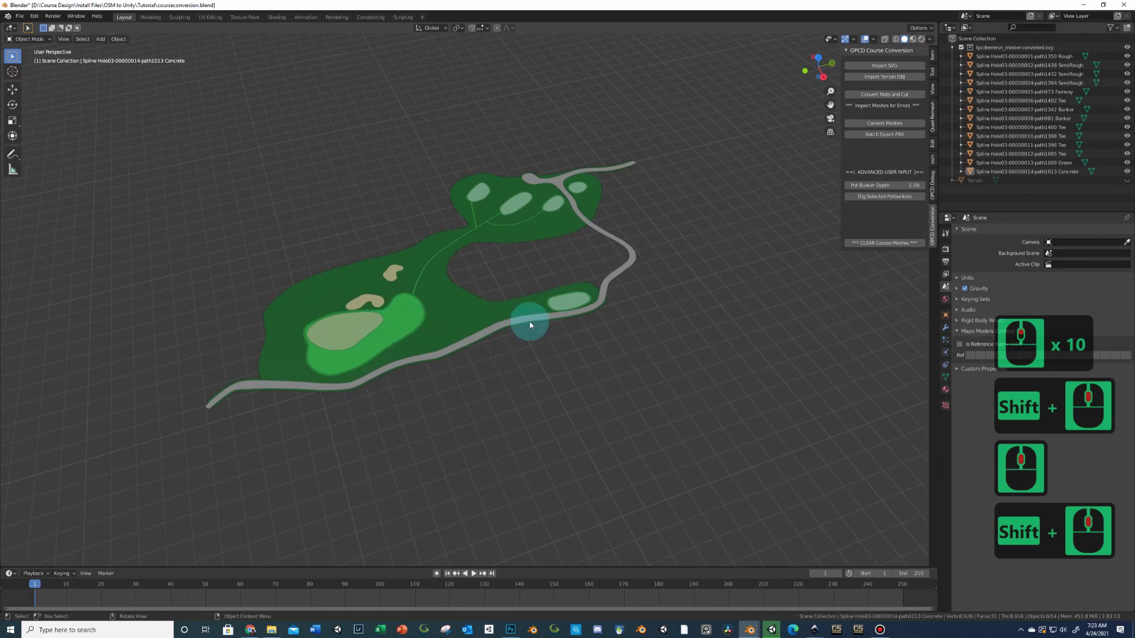
pyautogui.scroll(-2, 500, 327)
pyautogui.scroll(2, 500, 327)
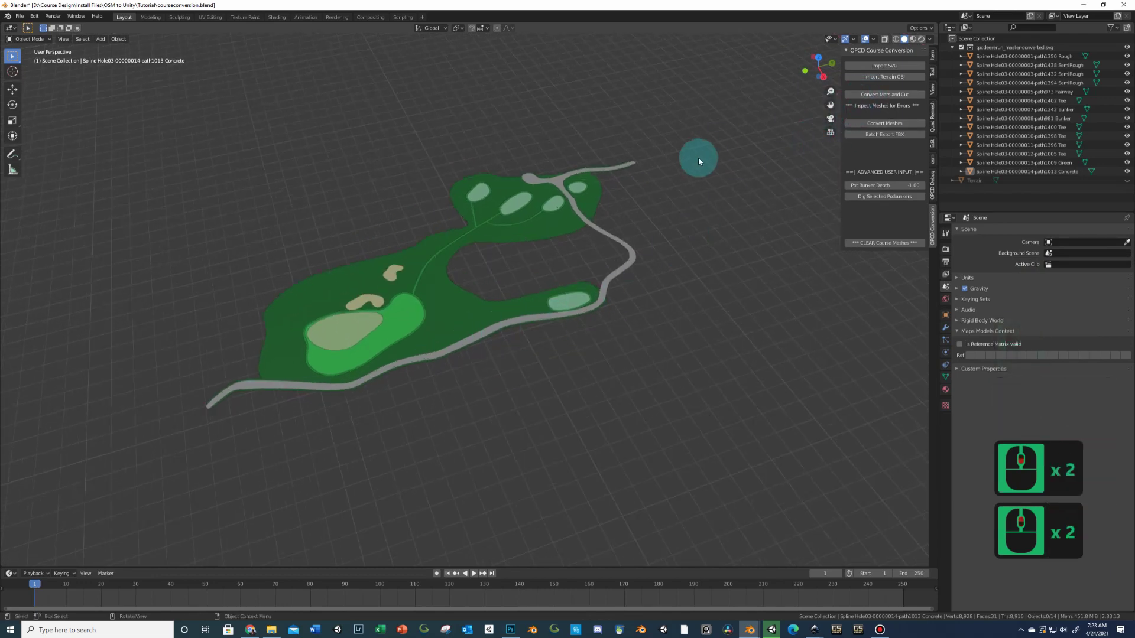
pyautogui.moveTo(653, 192); pyautogui.dragTo(623, 197, button='middle')
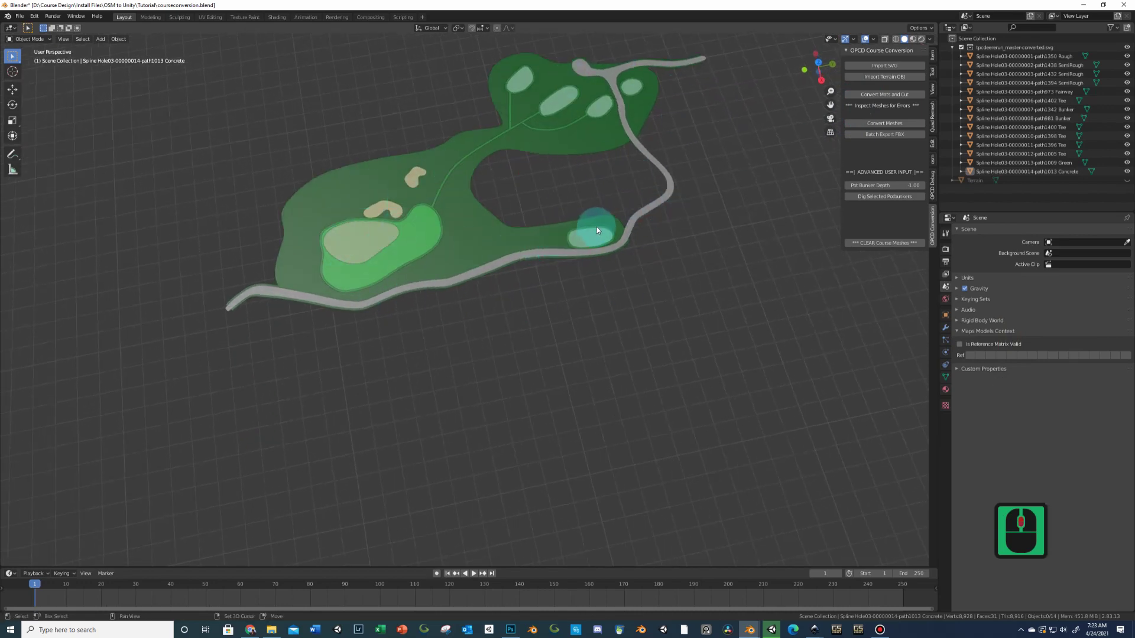
pyautogui.keyDown('shift'); pyautogui.moveTo(597, 227); pyautogui.dragTo(507, 329, button='middle'); pyautogui.keyUp('shift')
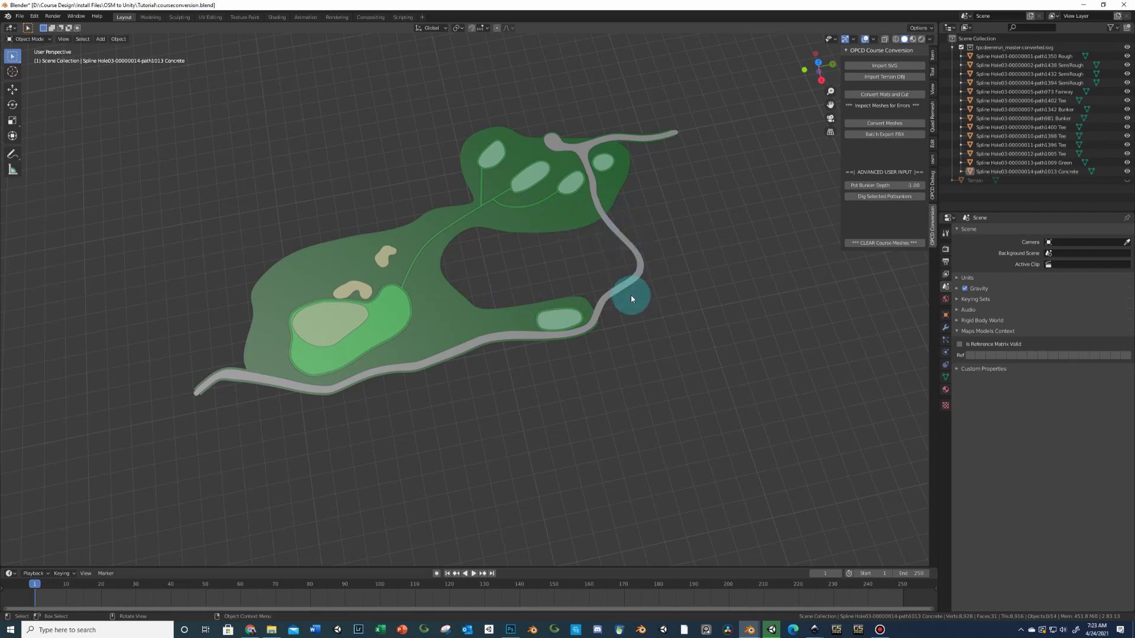
pyautogui.scroll(4, 630, 295)
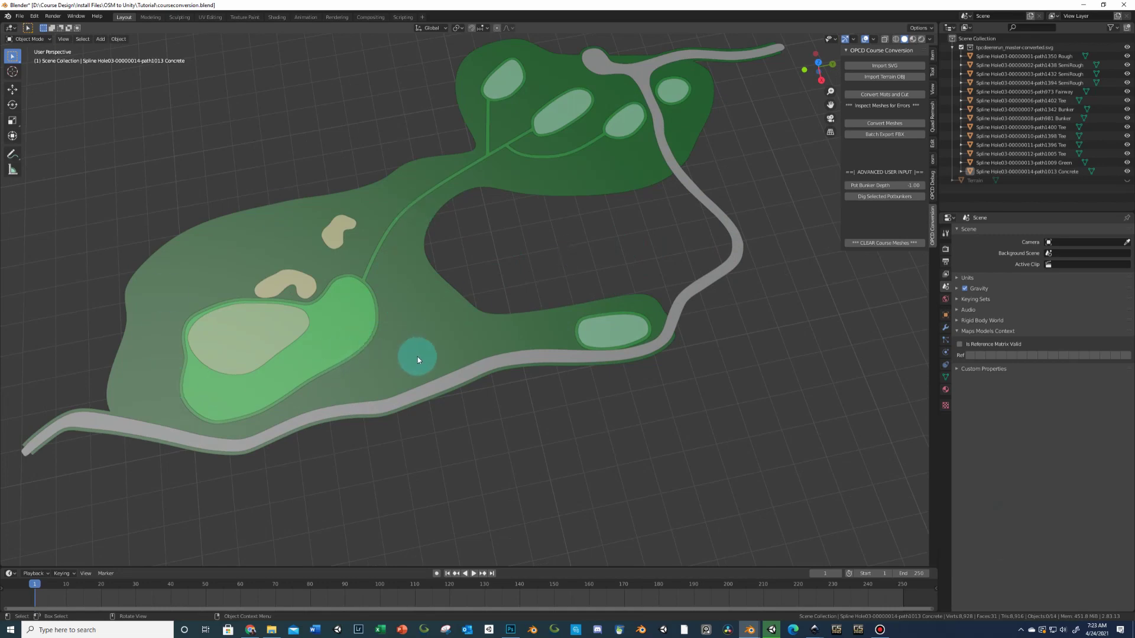
pyautogui.scroll(-2, 426, 348)
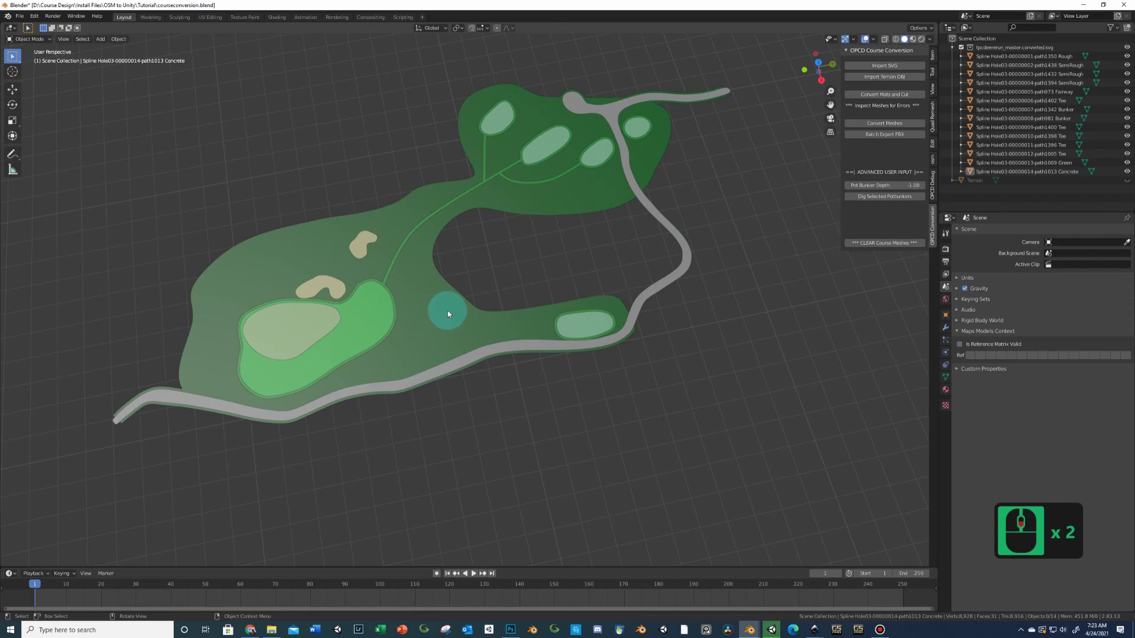
pyautogui.scroll(-3, 448, 314)
pyautogui.scroll(3, 448, 313)
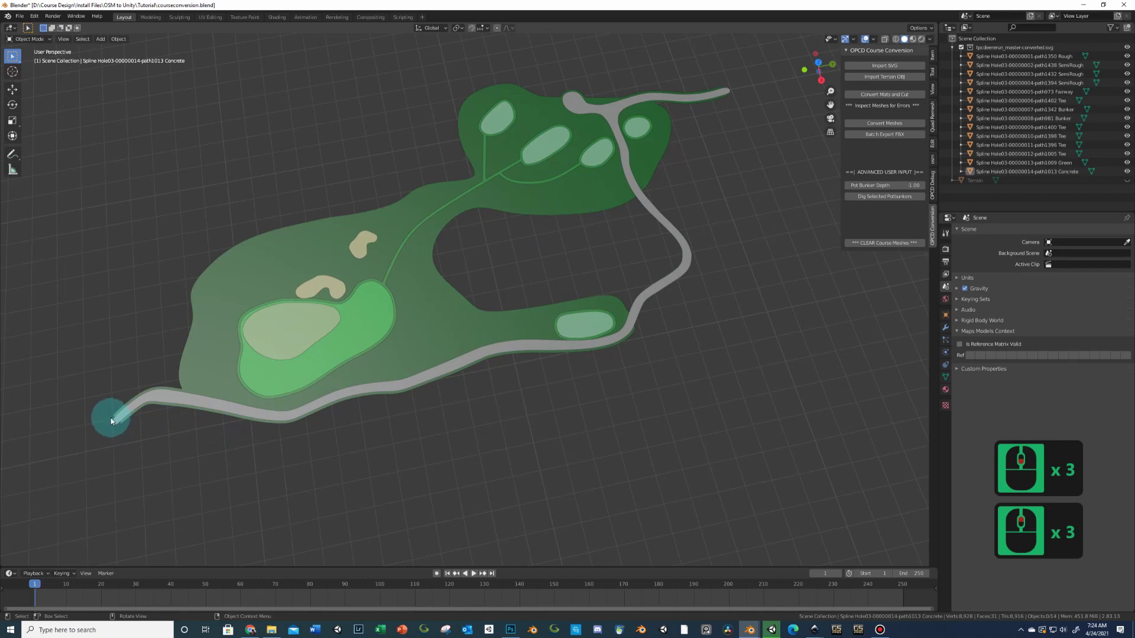
pyautogui.scroll(-3, 729, 114)
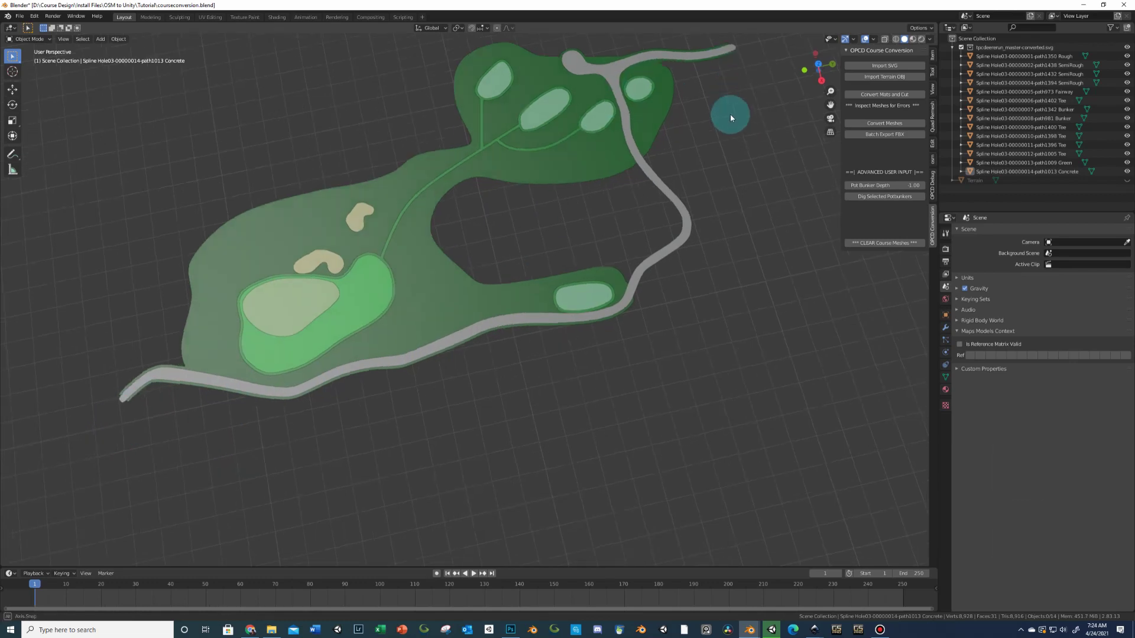
pyautogui.keyDown('shift'); pyautogui.moveTo(384, 266); pyautogui.dragTo(408, 297, button='middle'); pyautogui.keyUp('shift')
pyautogui.scroll(10, 272, 313)
pyautogui.scroll(1, 260, 311)
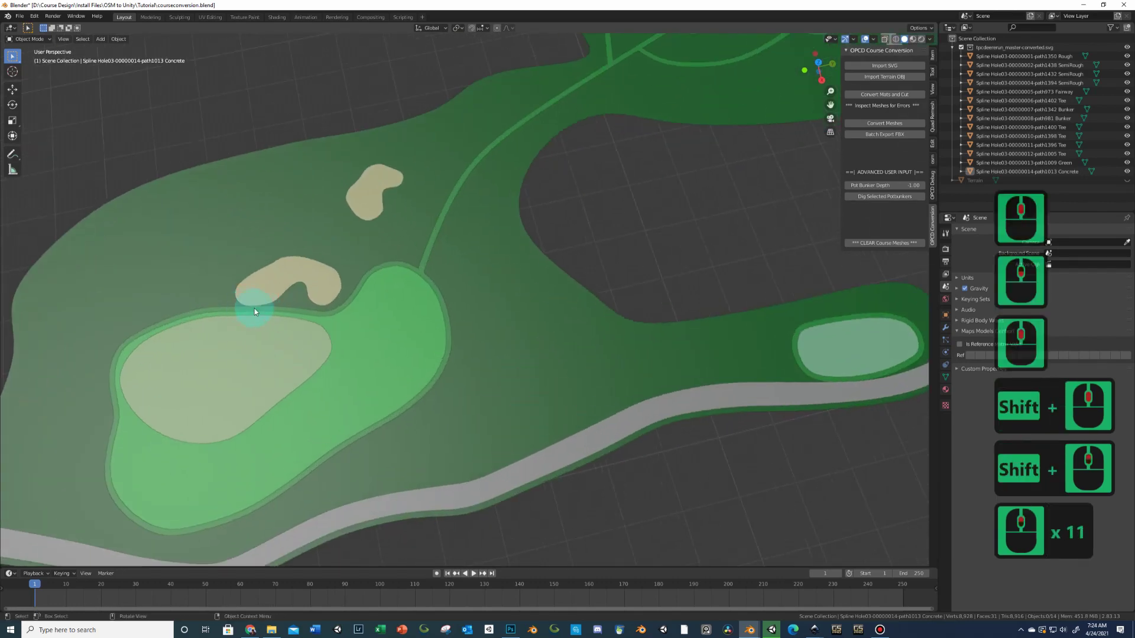
pyautogui.scroll(-11, 496, 292)
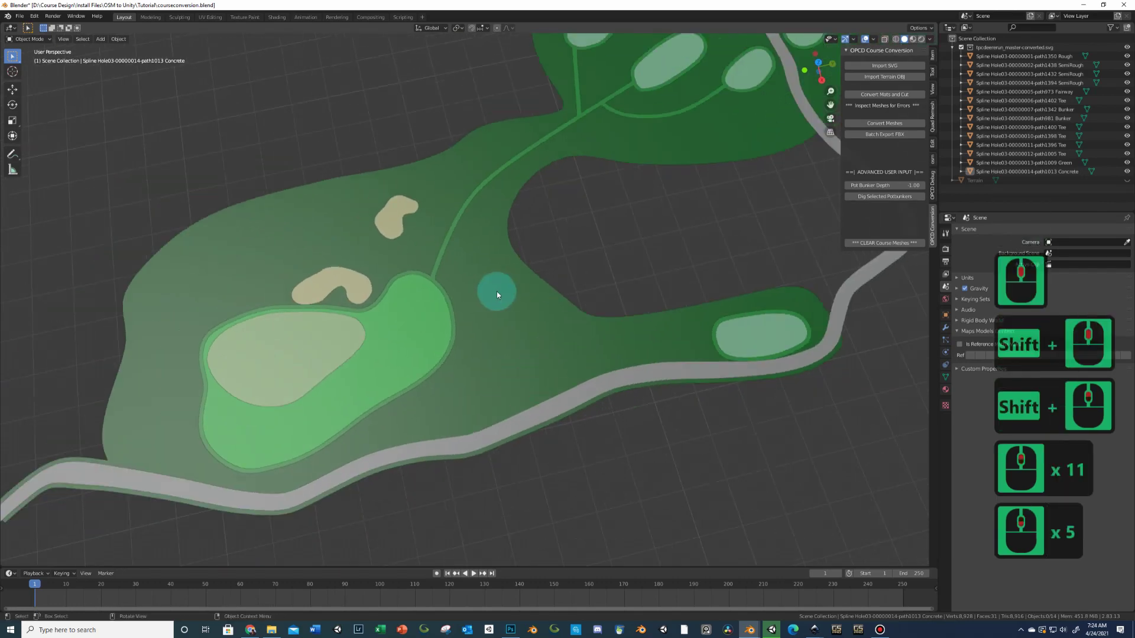
pyautogui.keyDown('shift'); pyautogui.moveTo(633, 266); pyautogui.dragTo(593, 349, button='middle'); pyautogui.keyUp('shift')
pyautogui.scroll(-3, 597, 343)
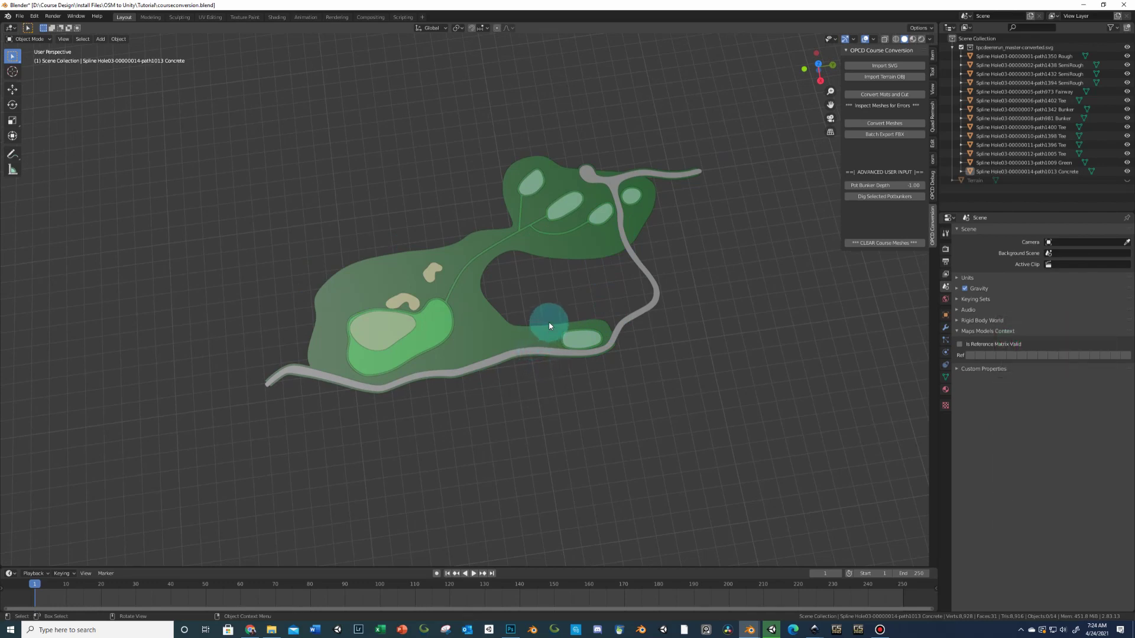
pyautogui.keyDown('shift'); pyautogui.moveTo(559, 307); pyautogui.dragTo(511, 311, button='middle'); pyautogui.keyUp('shift')
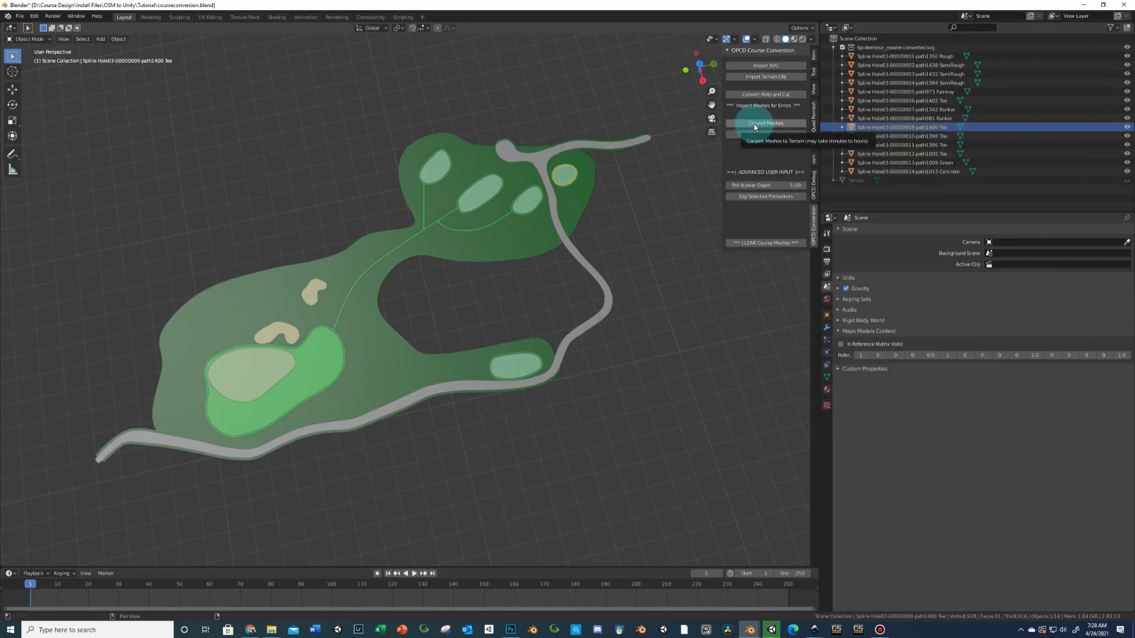
# - Run Convert Meshes and bring the console forward to follow the remeshing log
pyautogui.click(754, 126)
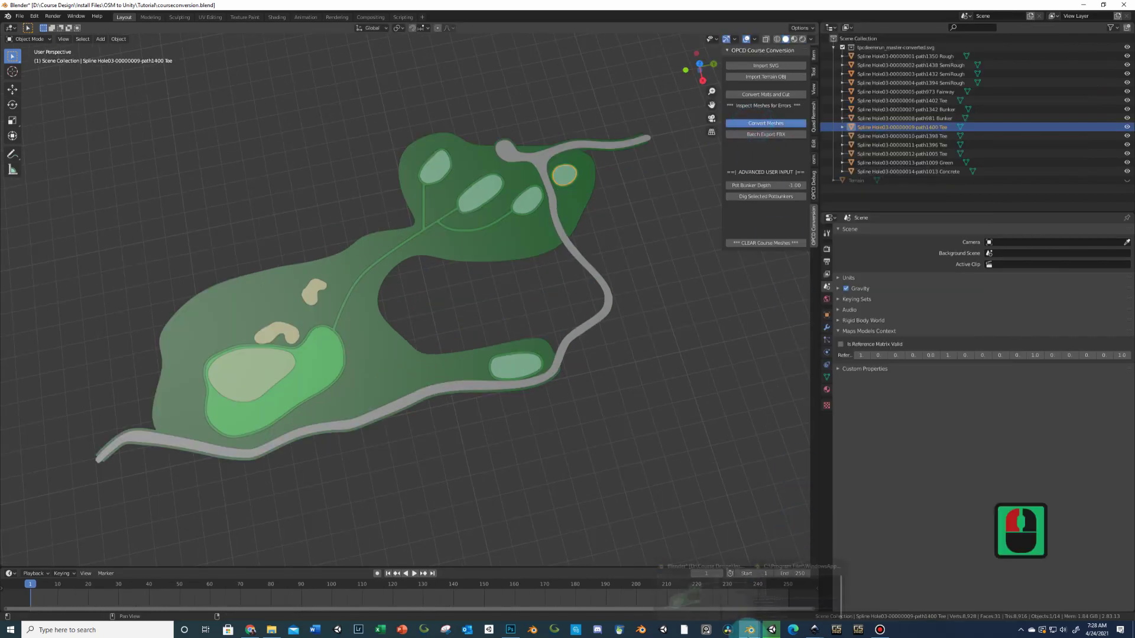
pyautogui.moveTo(750, 628)
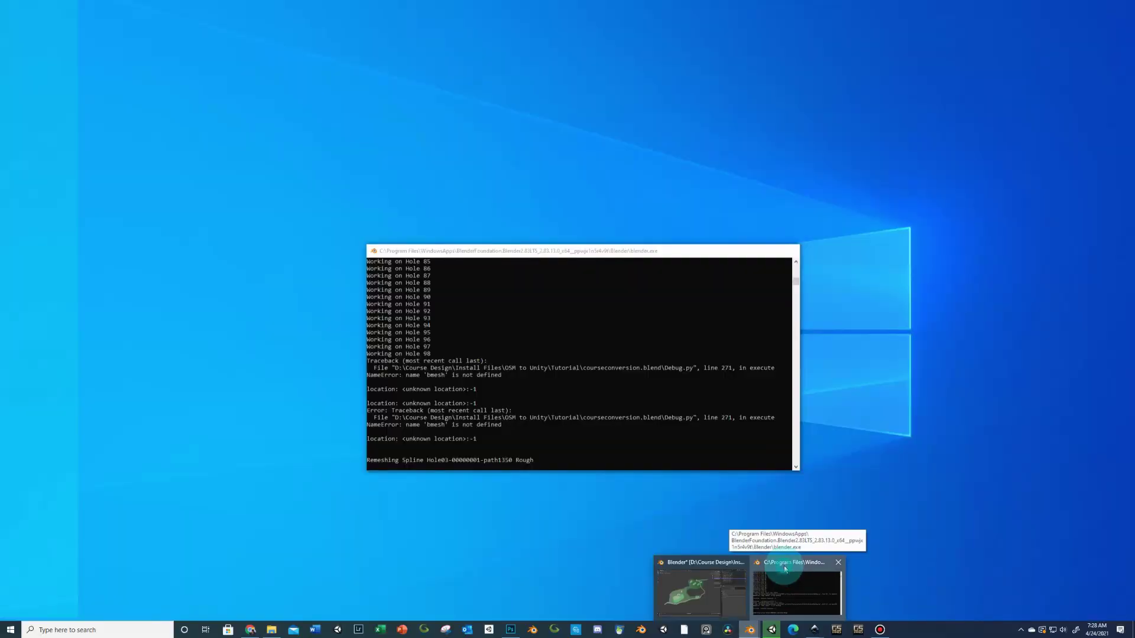
pyautogui.click(775, 565)
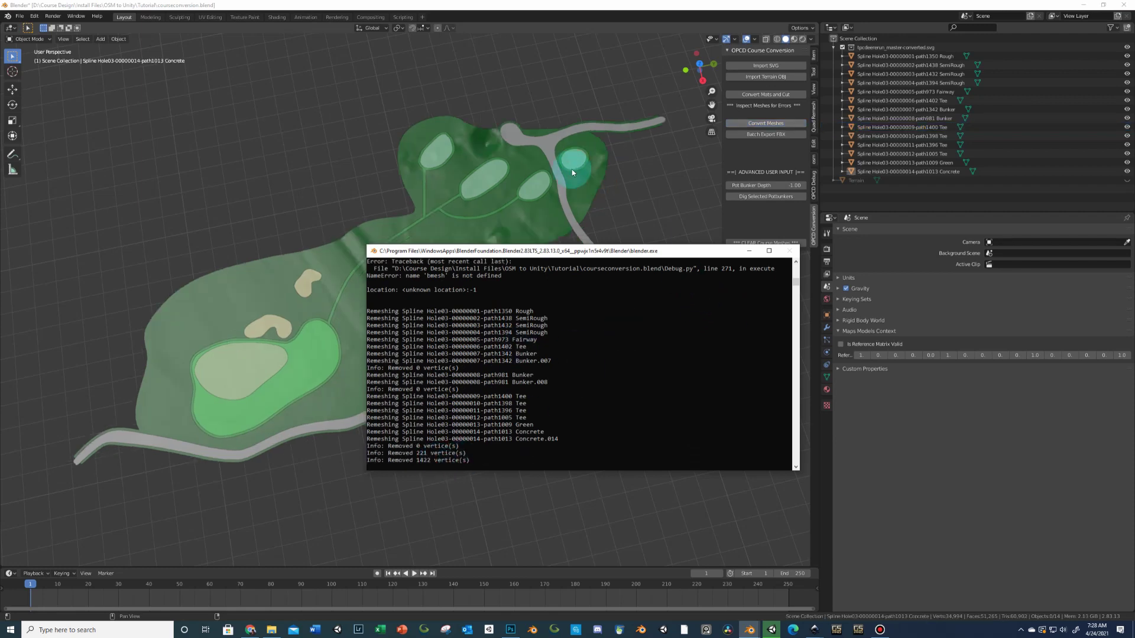
# - Orbit and zoom the Blender viewport to inspect the remeshed Hole03 surfaces, bunkers and cart path
pyautogui.click(654, 175)
pyautogui.moveTo(653, 175); pyautogui.dragTo(536, 195, button='middle')
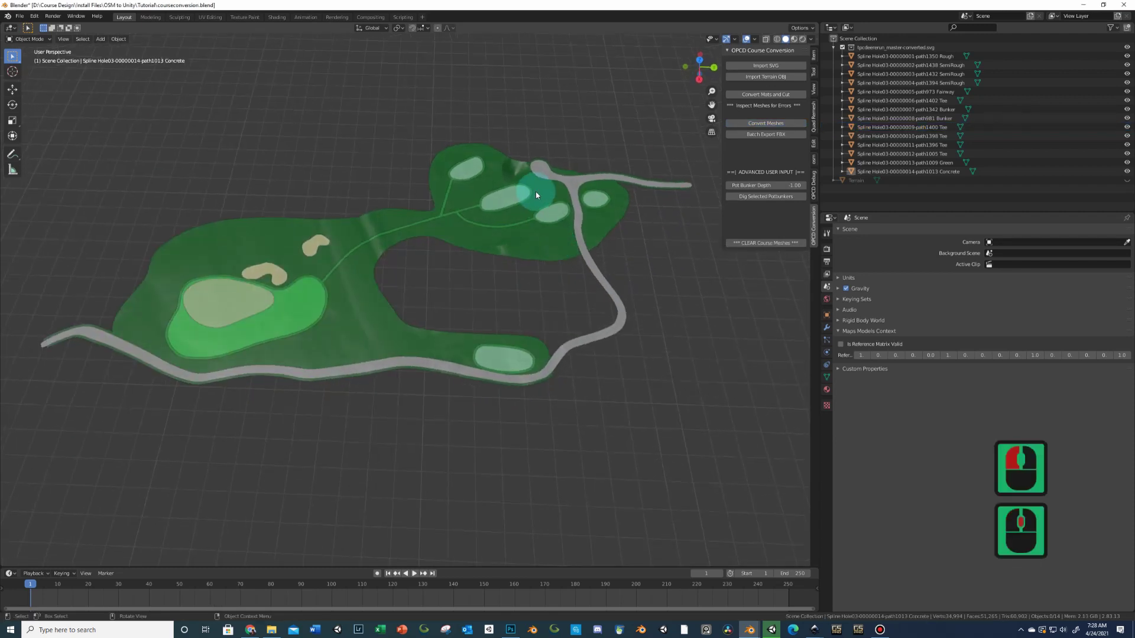
pyautogui.moveTo(620, 286); pyautogui.dragTo(516, 276, button='middle')
pyautogui.scroll(2, 580, 314)
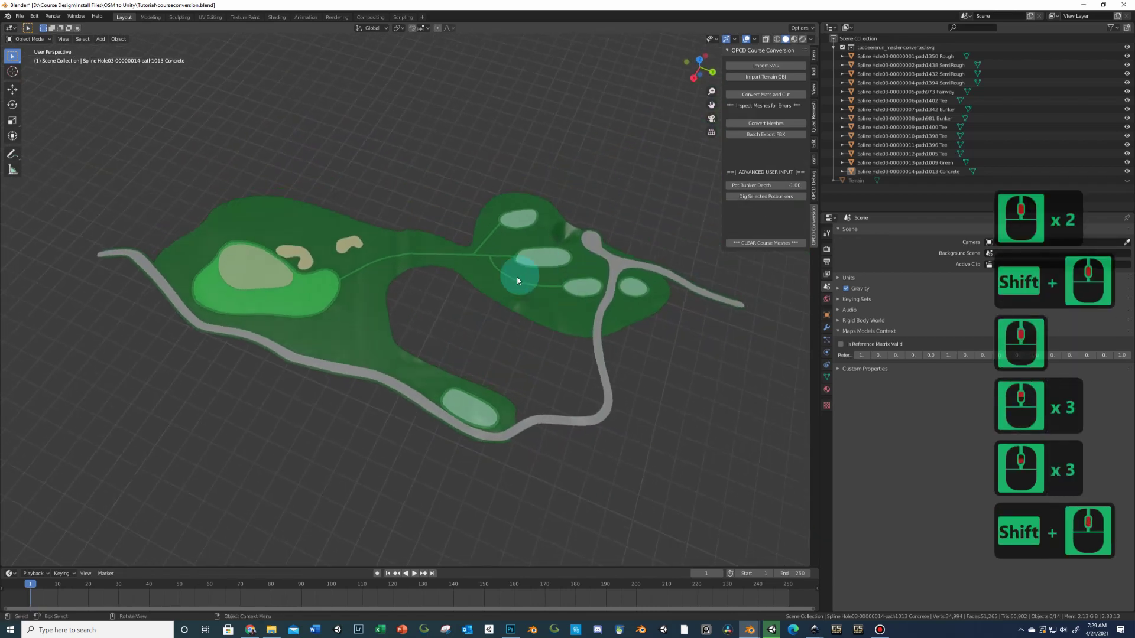
pyautogui.moveTo(411, 331); pyautogui.dragTo(367, 296, button='middle')
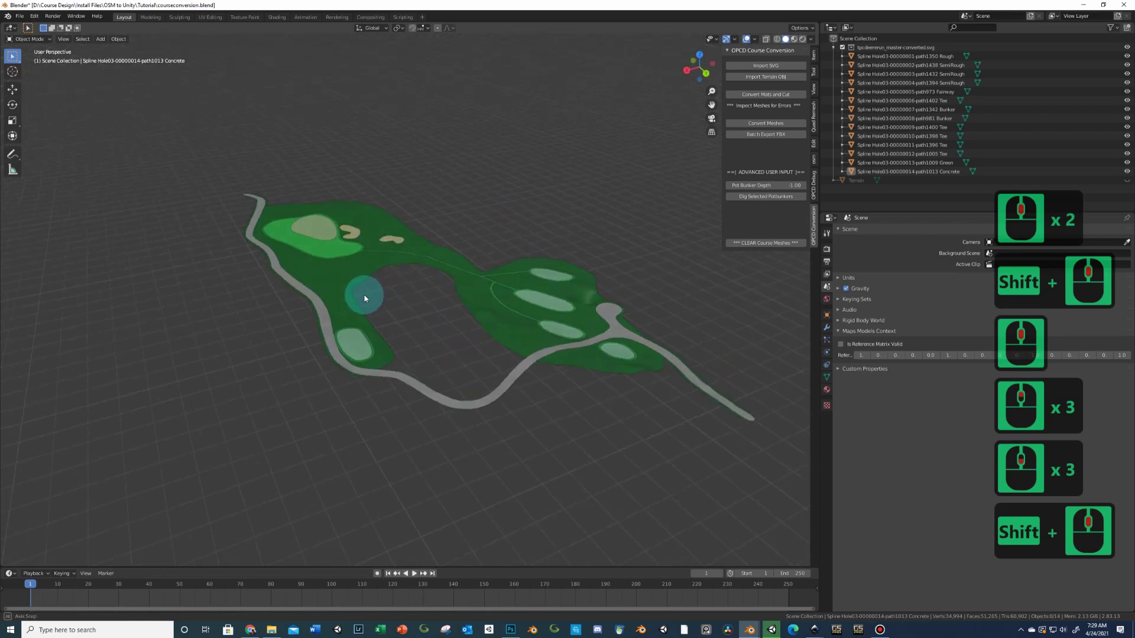
pyautogui.scroll(4, 367, 296)
# - Check the small bunker near the green in Edit Mode, framing one of its edge vertices
pyautogui.click(391, 186)
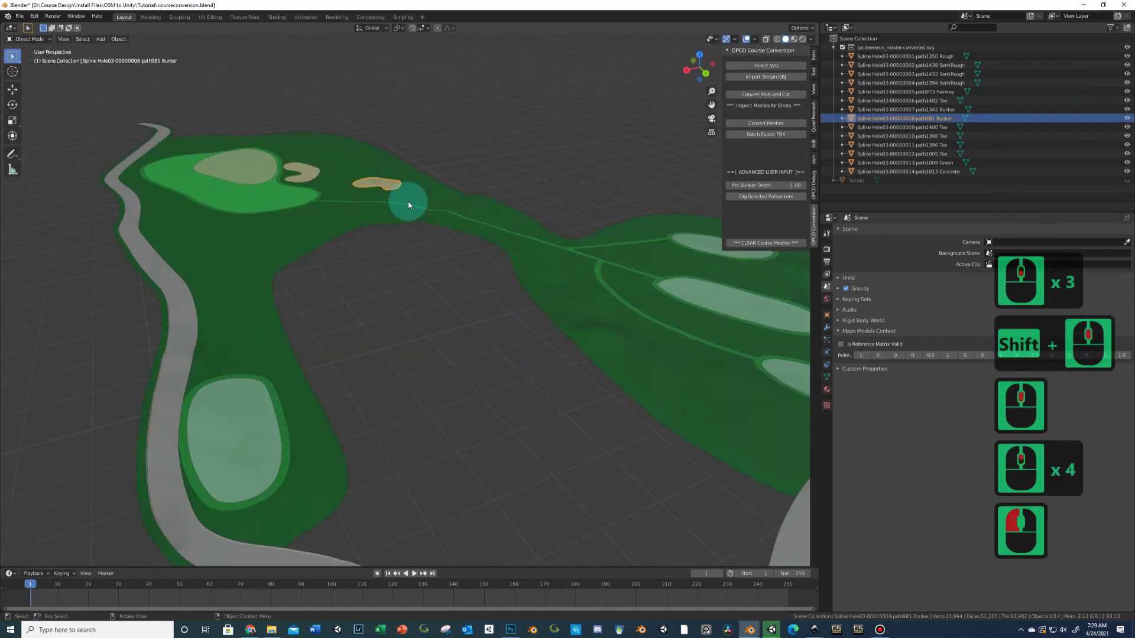
pyautogui.moveTo(406, 200); pyautogui.dragTo(425, 352, button='middle')
pyautogui.press('Tab')
pyautogui.click(441, 356)
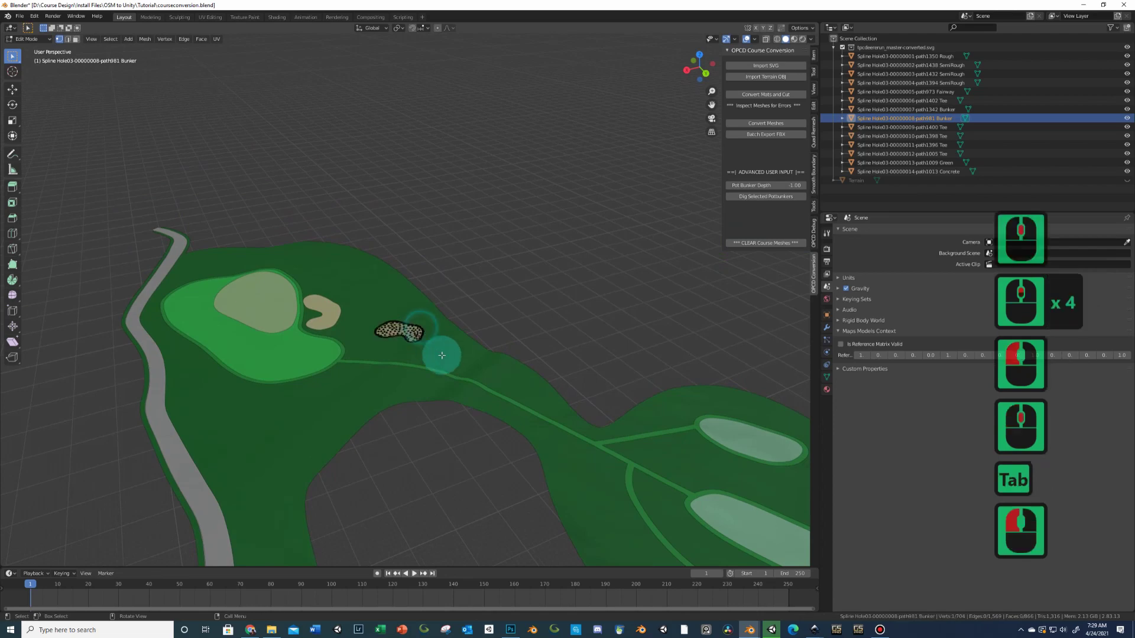
pyautogui.press('KP_Decimal')
pyautogui.scroll(7, 435, 309)
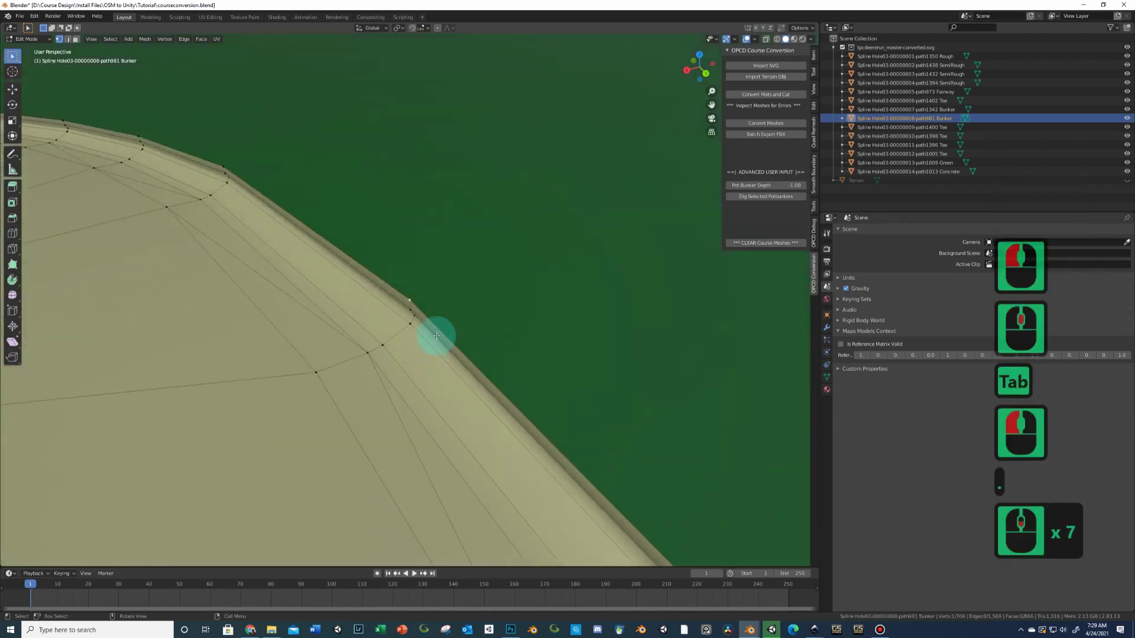
pyautogui.scroll(-2, 425, 313)
pyautogui.scroll(-10, 405, 331)
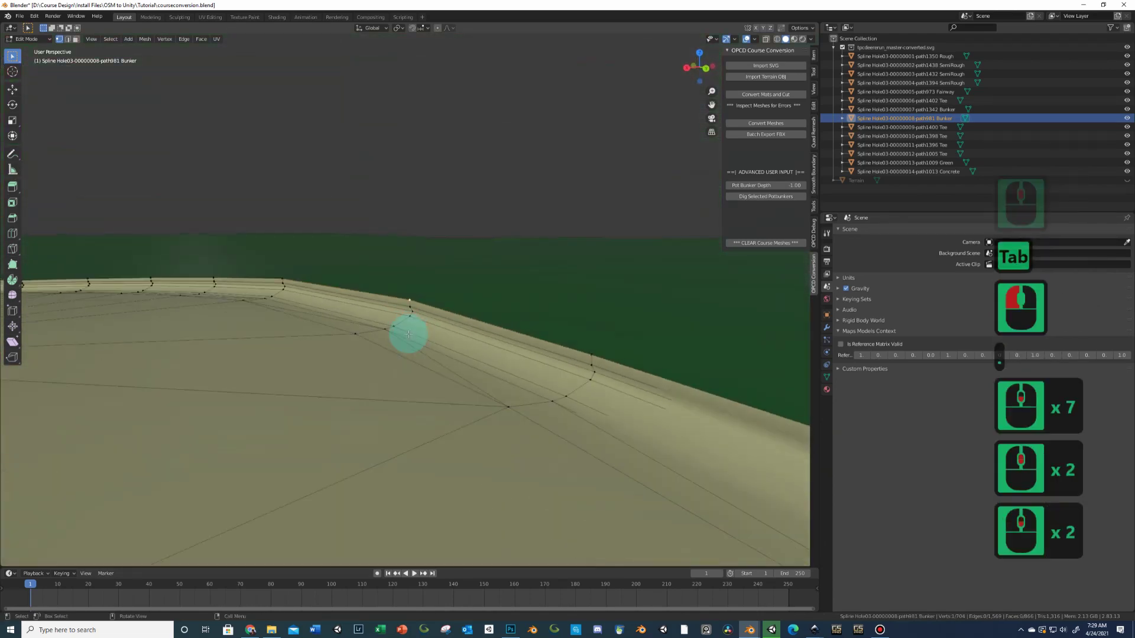
pyautogui.scroll(-1, 406, 337)
pyautogui.scroll(-20, 420, 354)
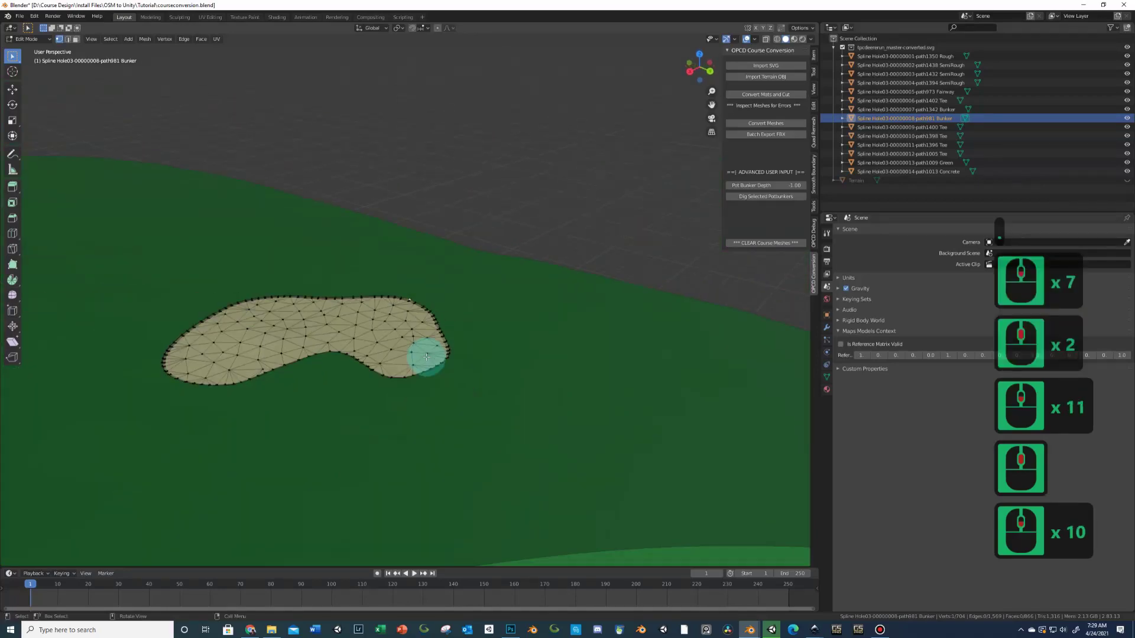
pyautogui.scroll(1, 197, 430)
pyautogui.click(198, 464)
pyautogui.press('Tab')
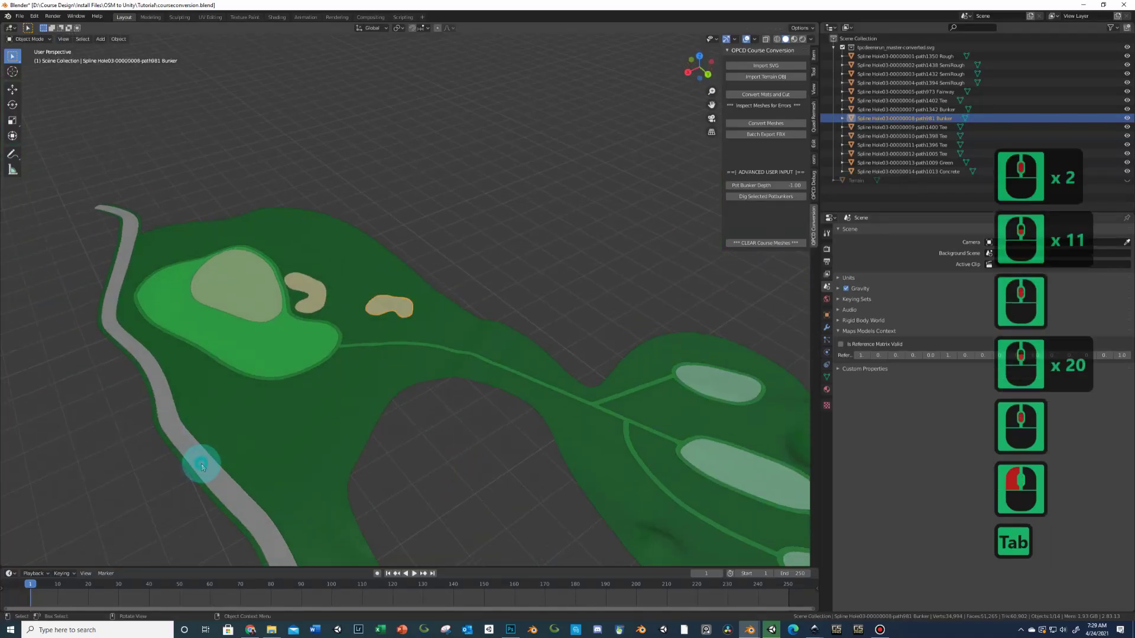
# - Check the concrete cart path mesh in Edit Mode, then run Batch Export FBX, which fails
pyautogui.click(208, 462)
pyautogui.press('Tab')
pyautogui.click(208, 463)
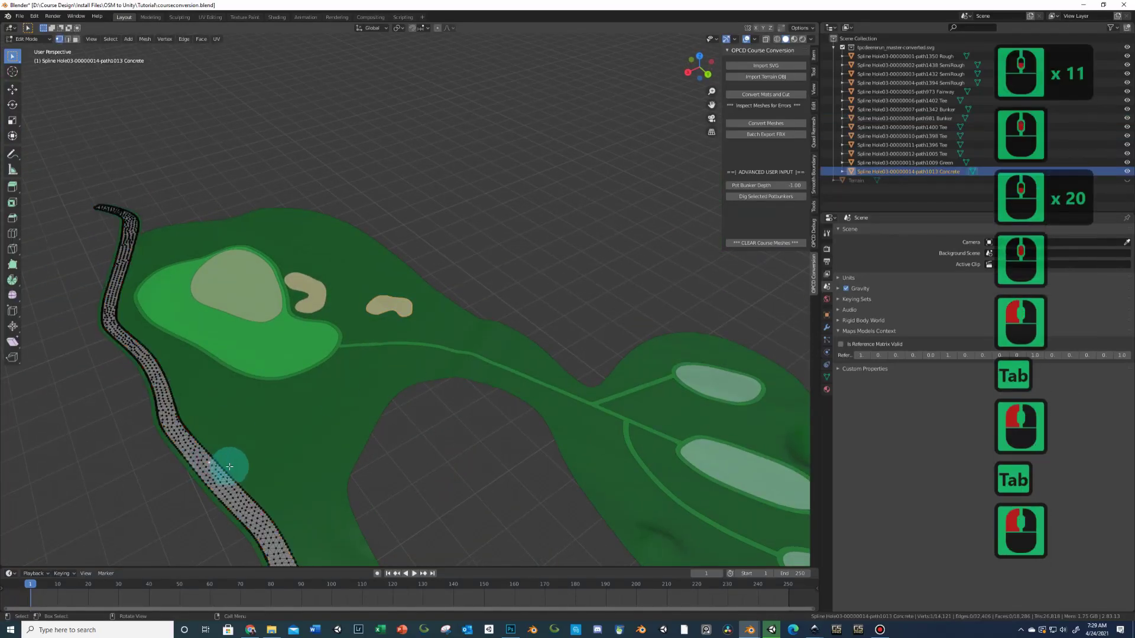
pyautogui.scroll(5, 229, 467)
pyautogui.scroll(12, 230, 466)
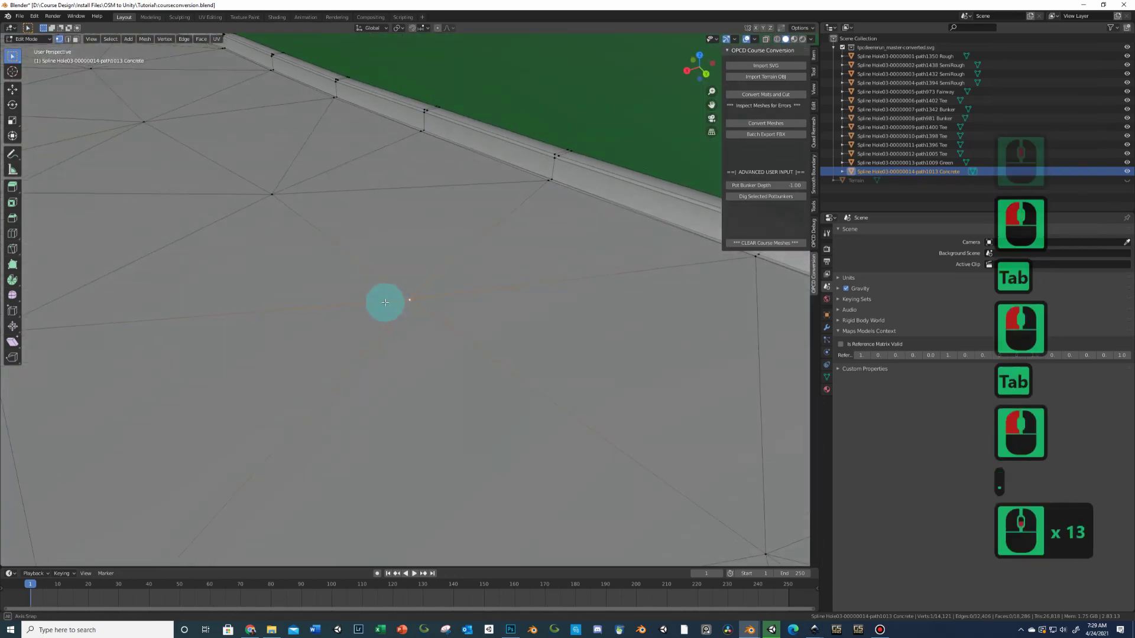
pyautogui.scroll(1, 448, 305)
pyautogui.moveTo(448, 305); pyautogui.dragTo(144, 180, button='middle')
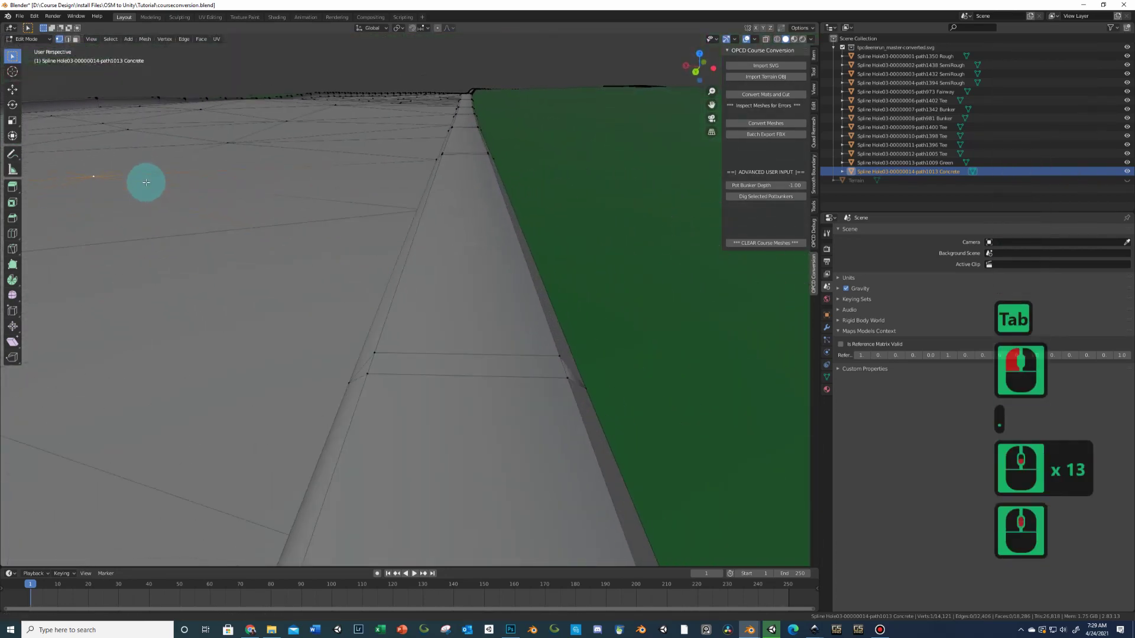
pyautogui.scroll(2, 332, 205)
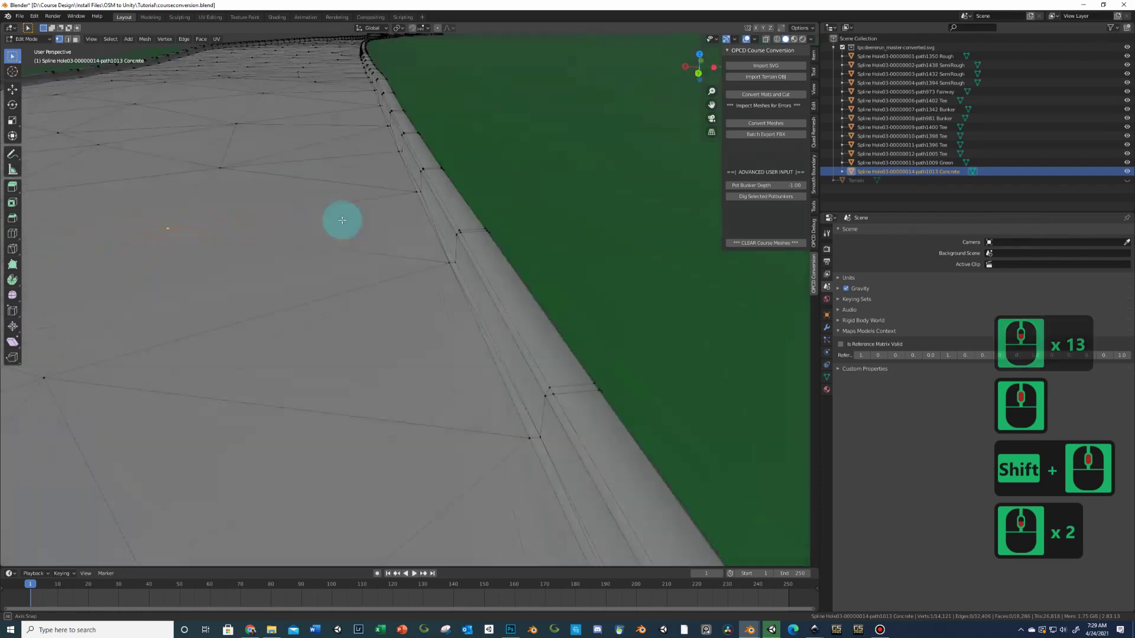
pyautogui.moveTo(342, 220); pyautogui.dragTo(363, 230, button='middle')
pyautogui.scroll(-18, 363, 230)
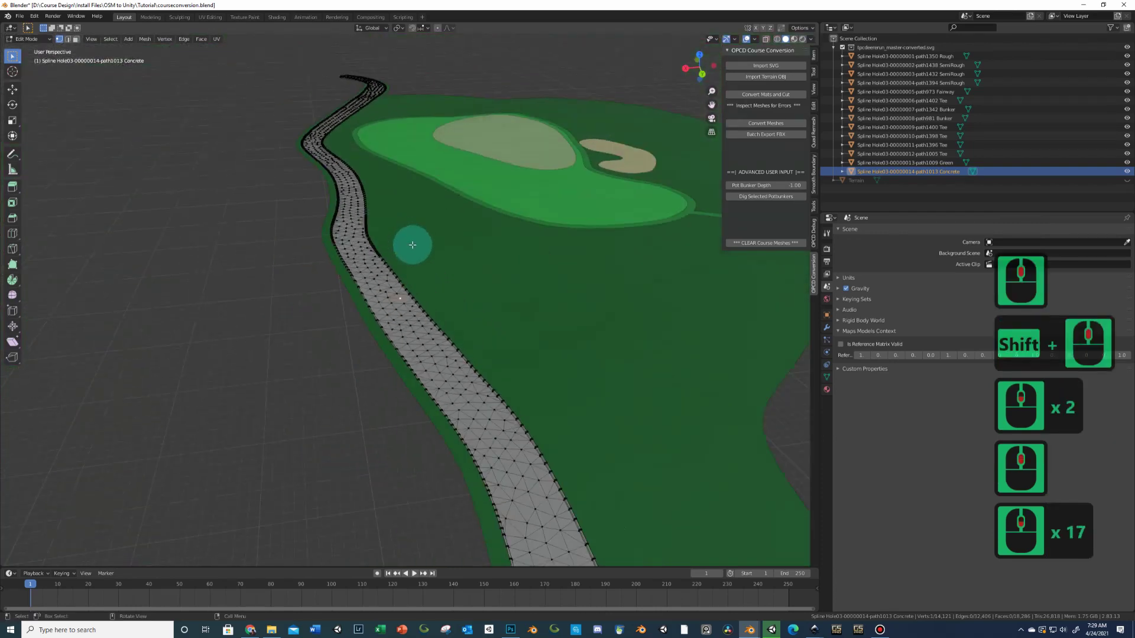
pyautogui.keyDown('shift'); pyautogui.moveTo(460, 230); pyautogui.dragTo(684, 178, button='middle'); pyautogui.keyUp('shift')
pyautogui.scroll(-8, 479, 261)
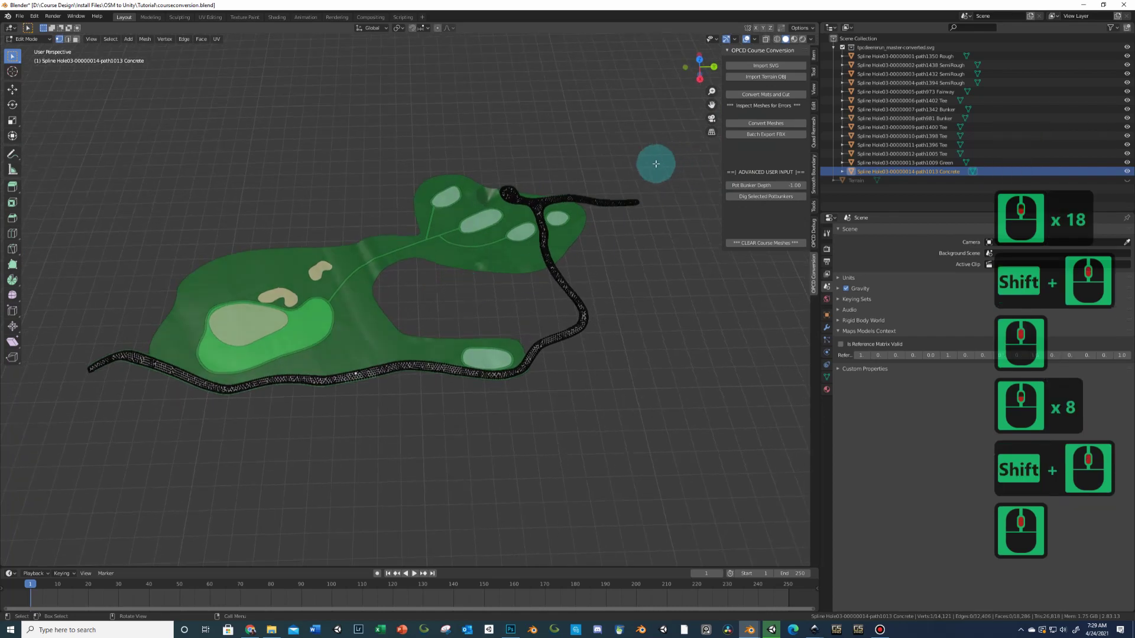
pyautogui.click(753, 133)
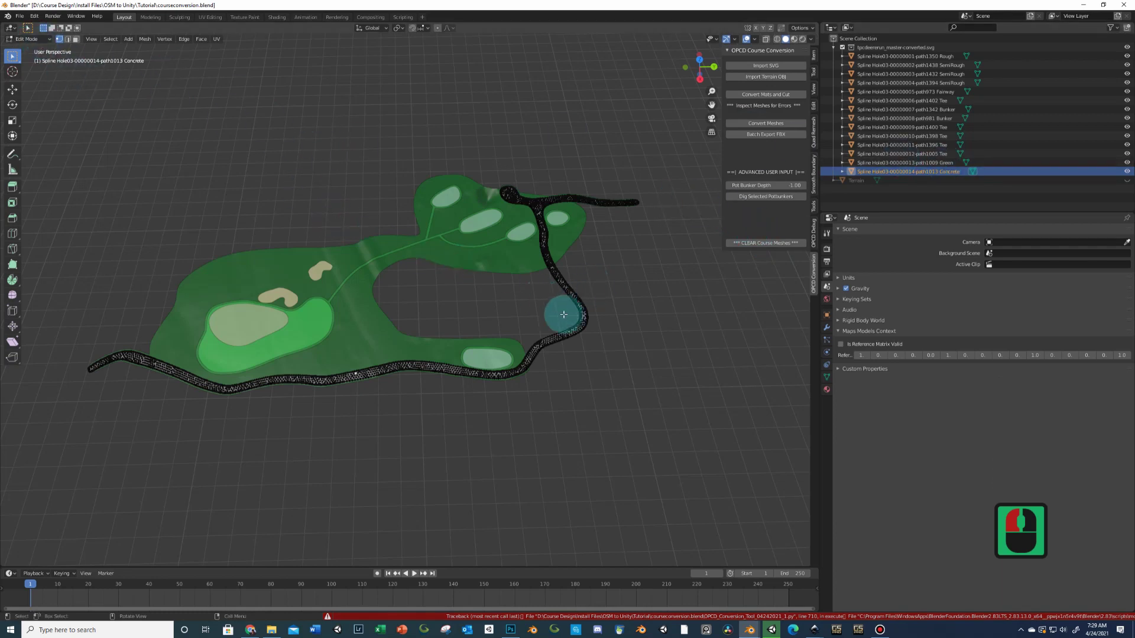
# - Leave Edit Mode and deselect the concrete path so nothing in the course is selected
pyautogui.press('Tab')
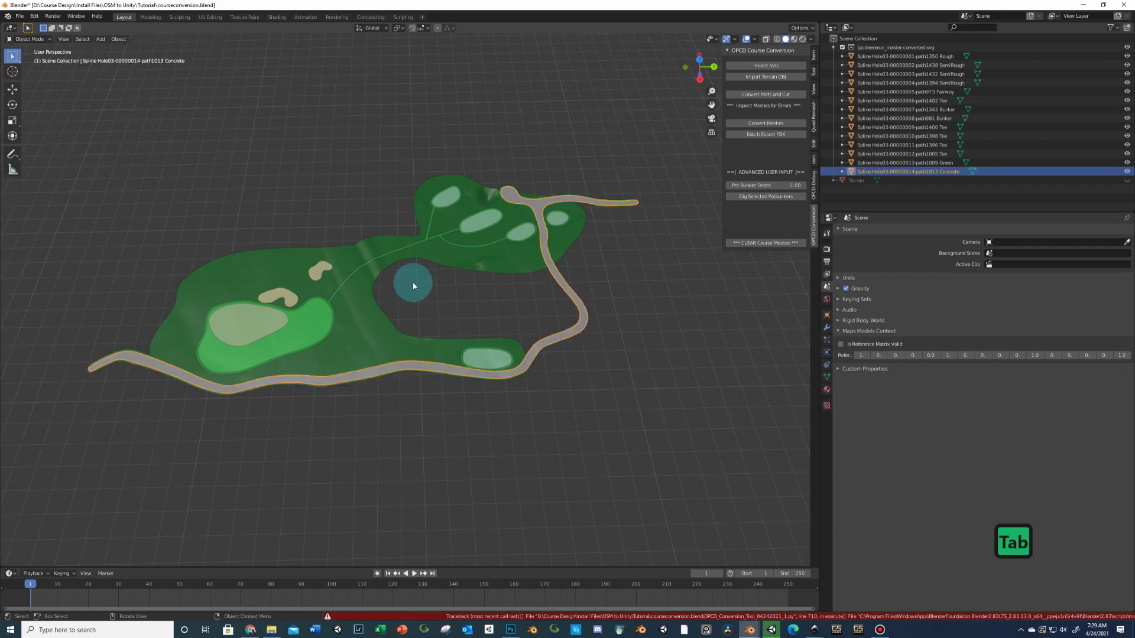
pyautogui.click(631, 298)
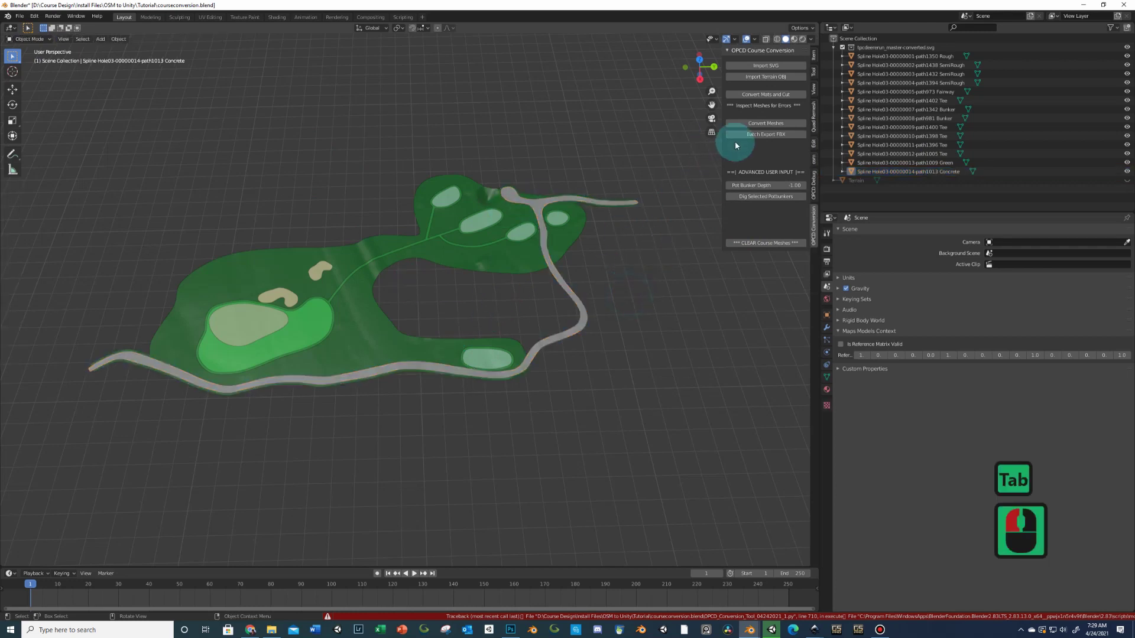
pyautogui.click(751, 135)
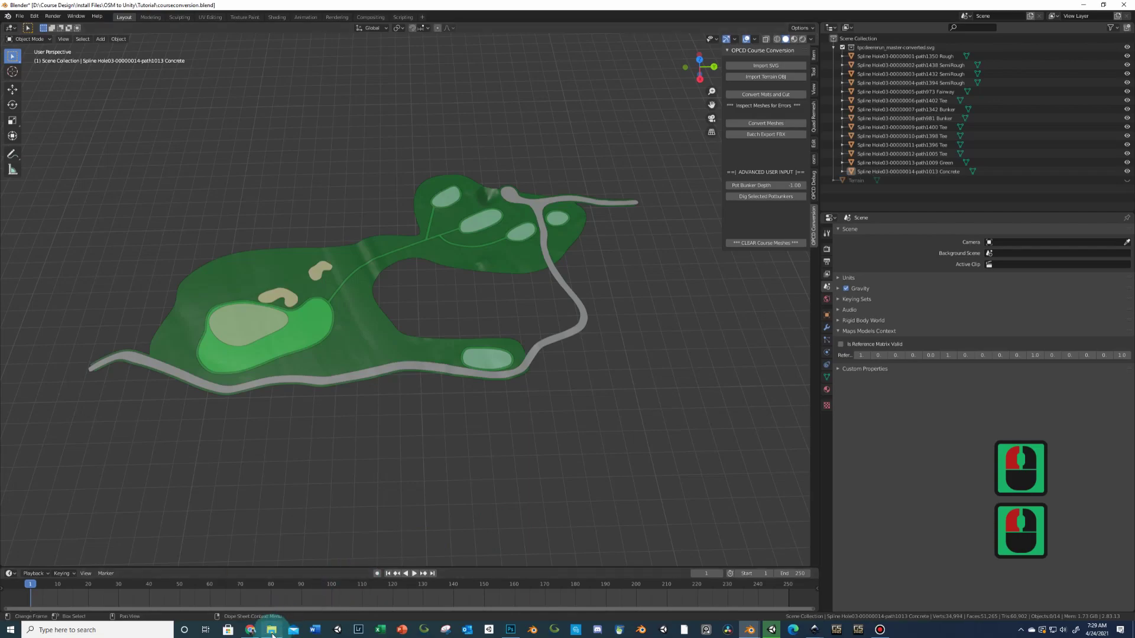
pyautogui.moveTo(272, 633)
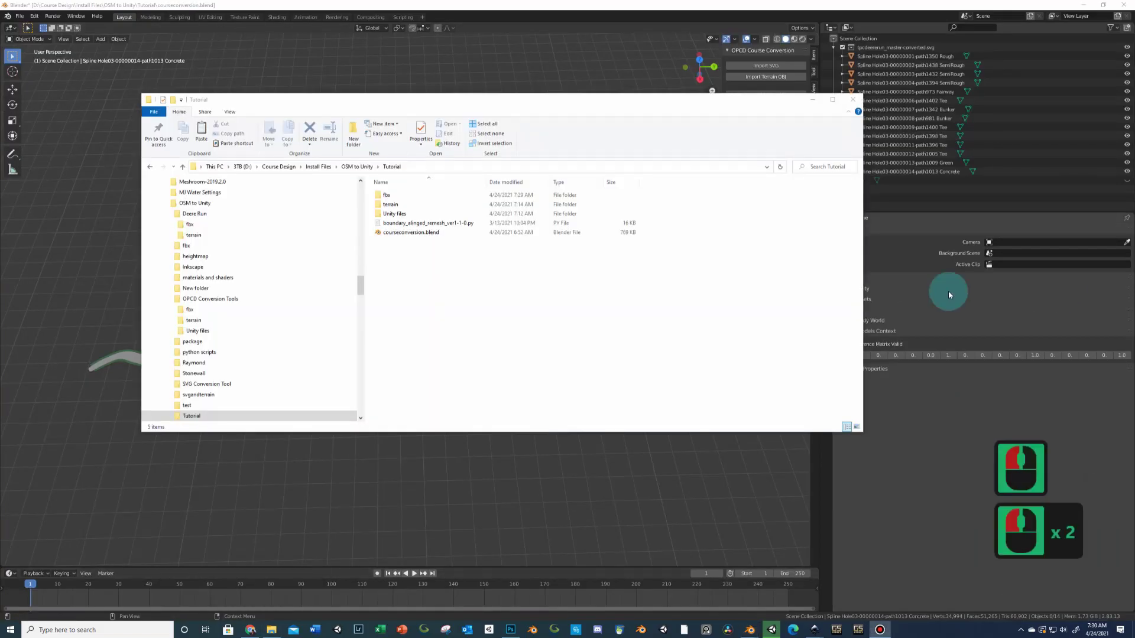
pyautogui.doubleClick(386, 194)
pyautogui.click(483, 183)
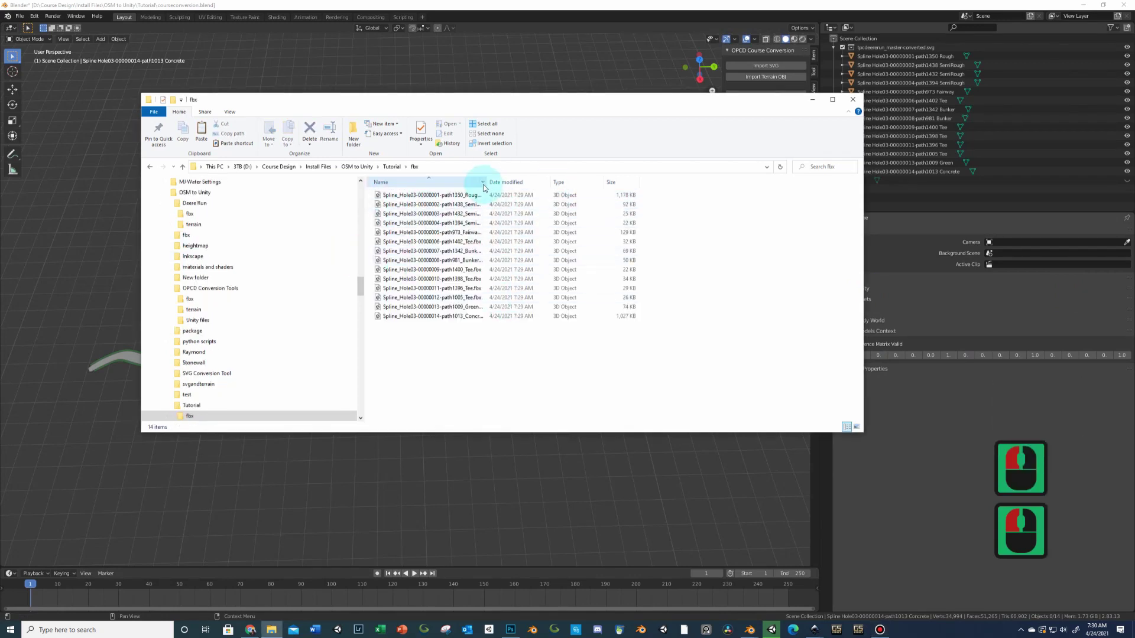
pyautogui.moveTo(486, 184); pyautogui.dragTo(601, 183)
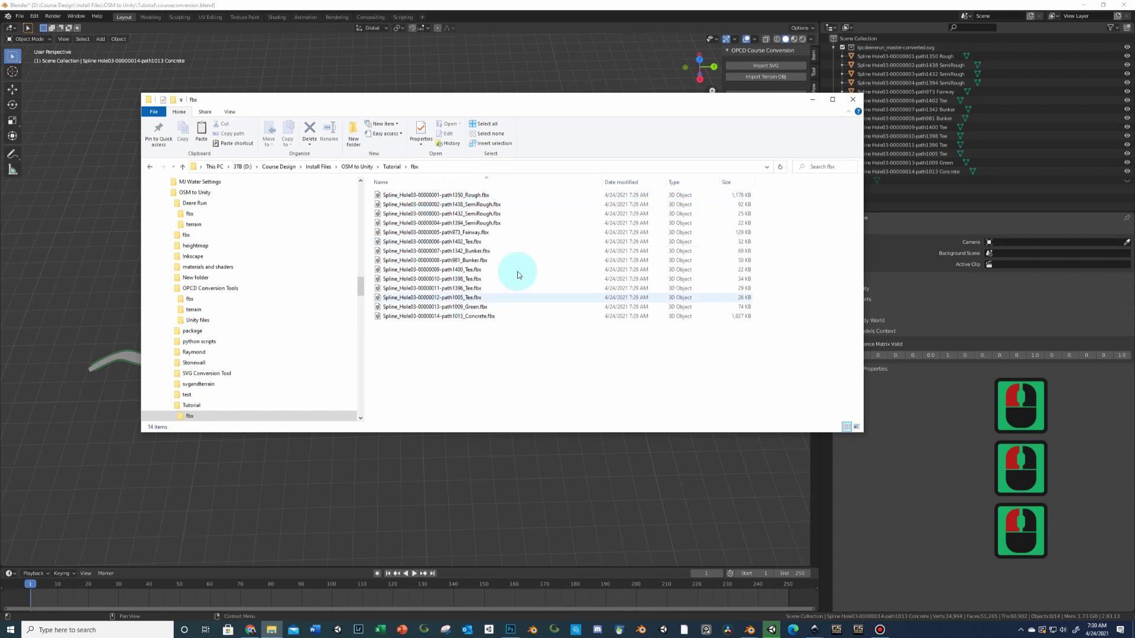
pyautogui.click(391, 166)
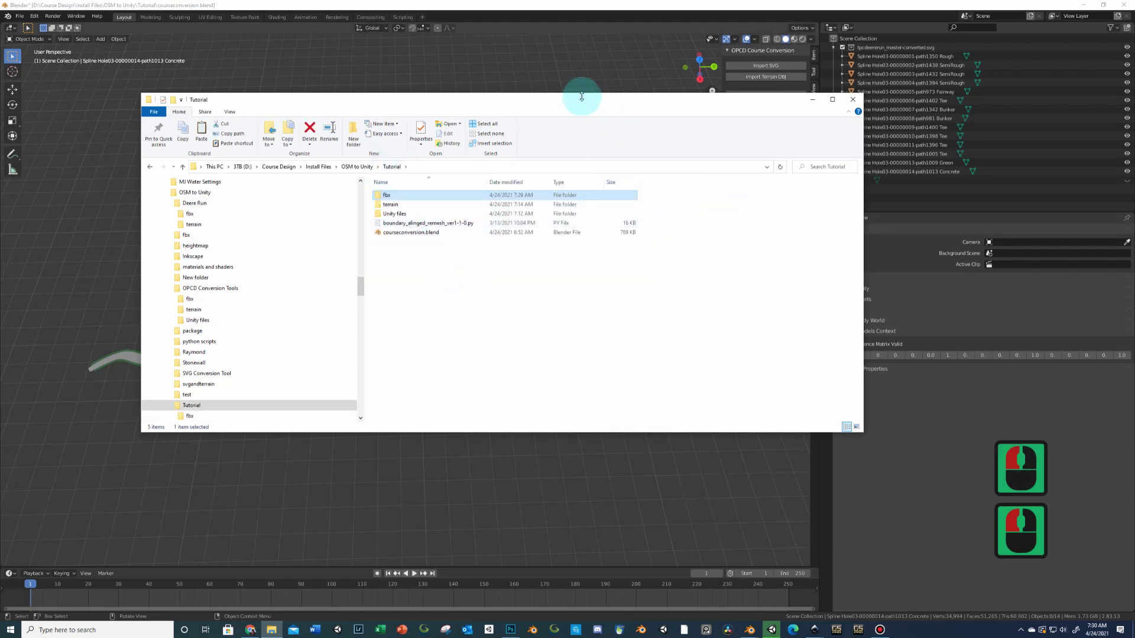
pyautogui.click(875, 408)
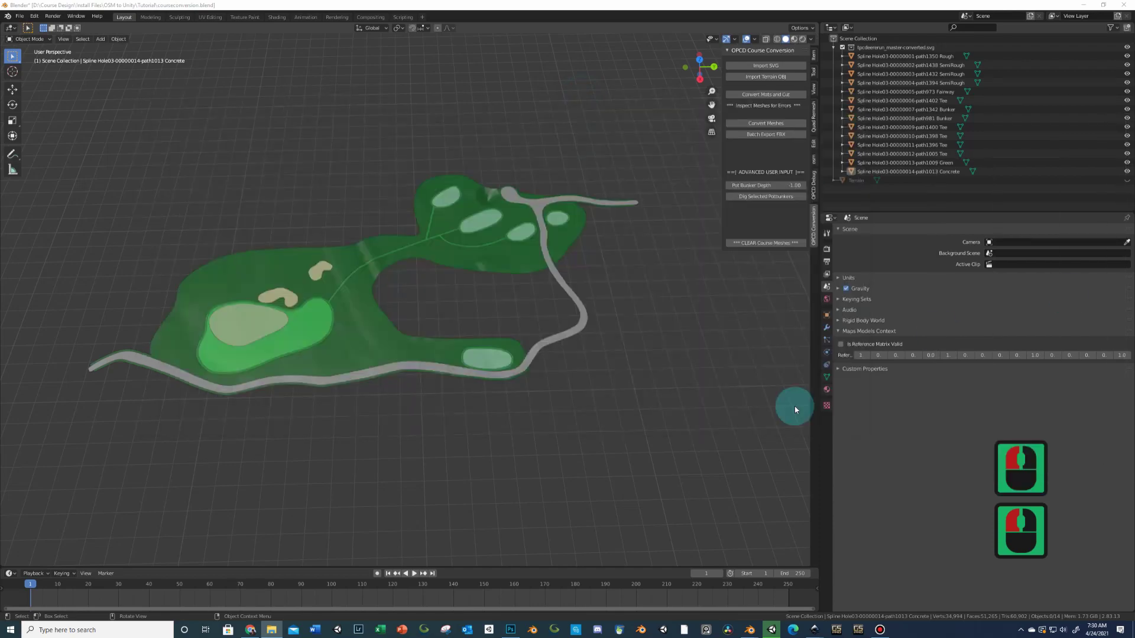
pyautogui.click(771, 630)
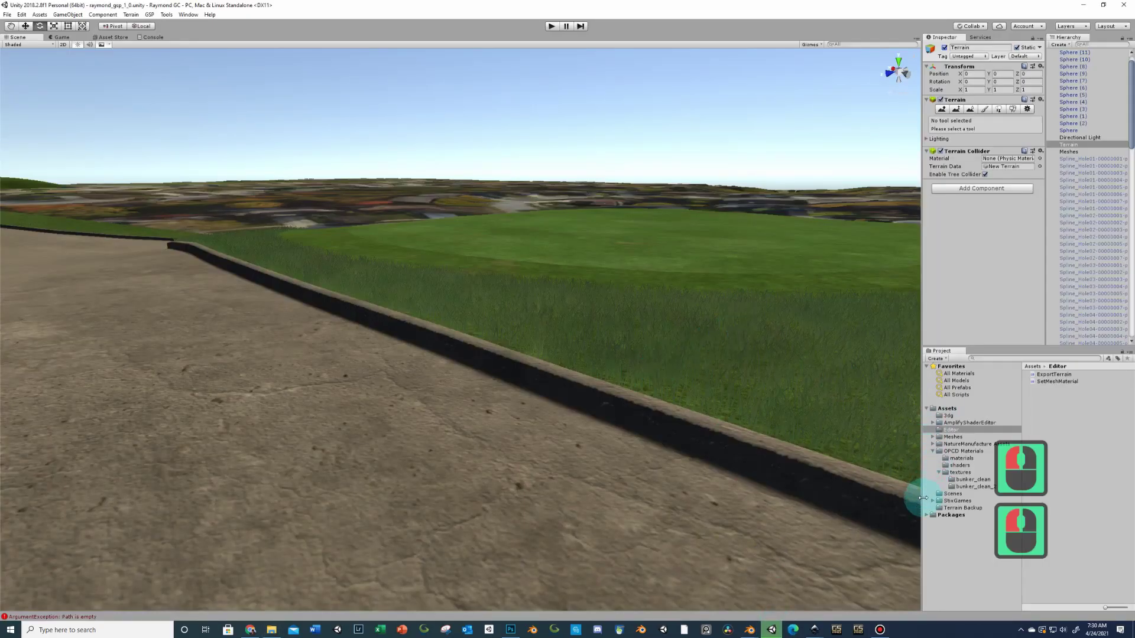
# - Widen Unity's side panels and expand Assets > Meshes down to the deererun folder
pyautogui.moveTo(923, 494); pyautogui.dragTo(777, 491)
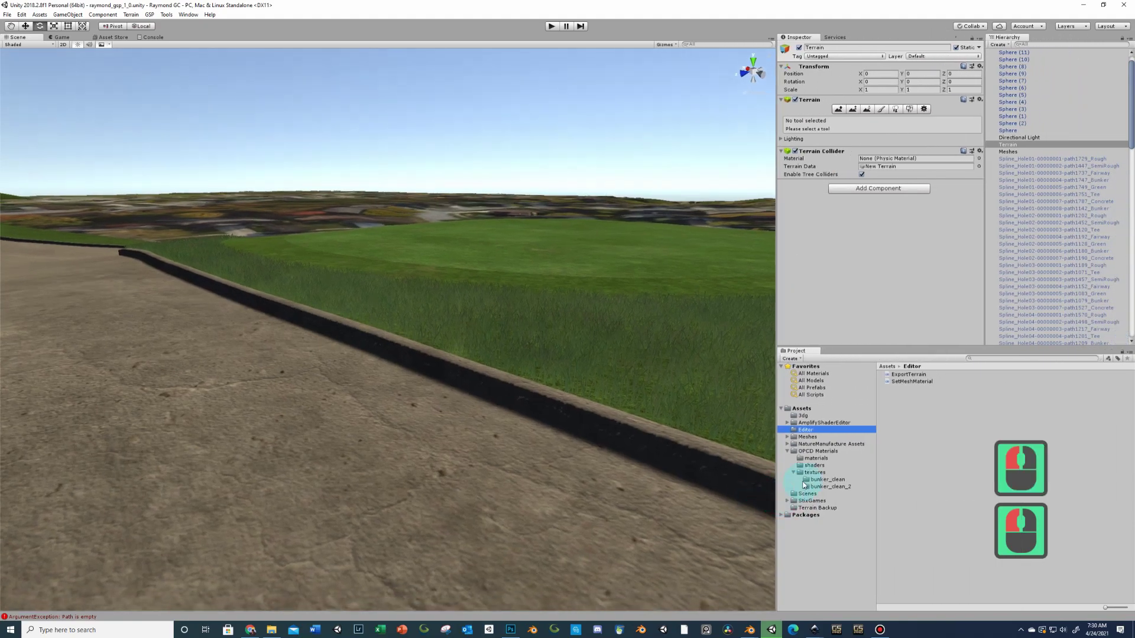
pyautogui.click(787, 451)
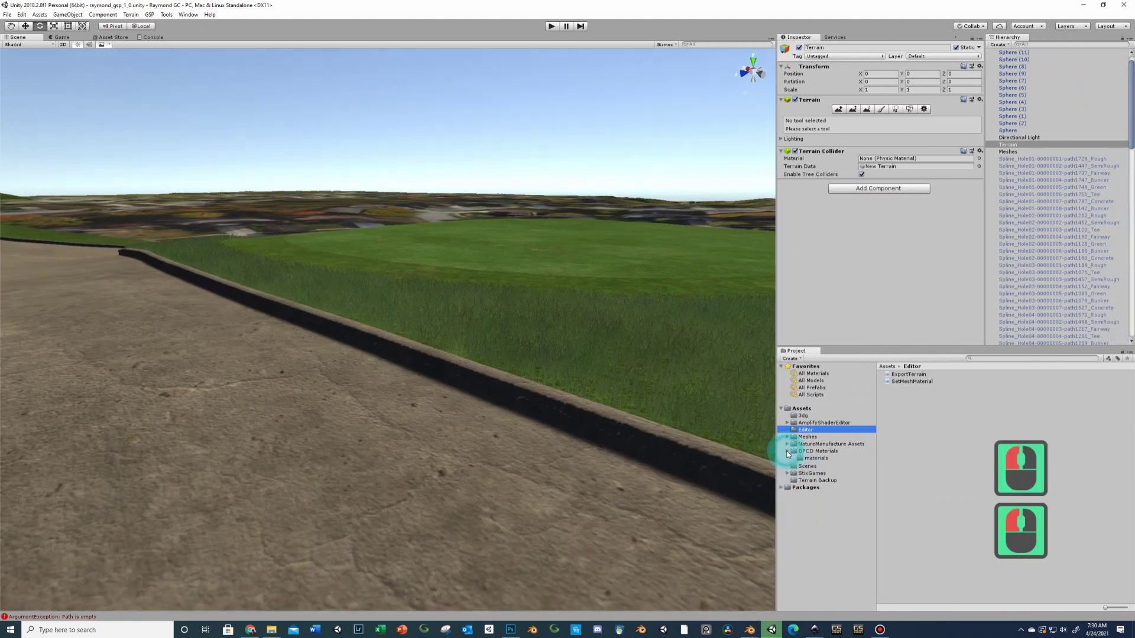
pyautogui.click(787, 452)
pyautogui.click(786, 451)
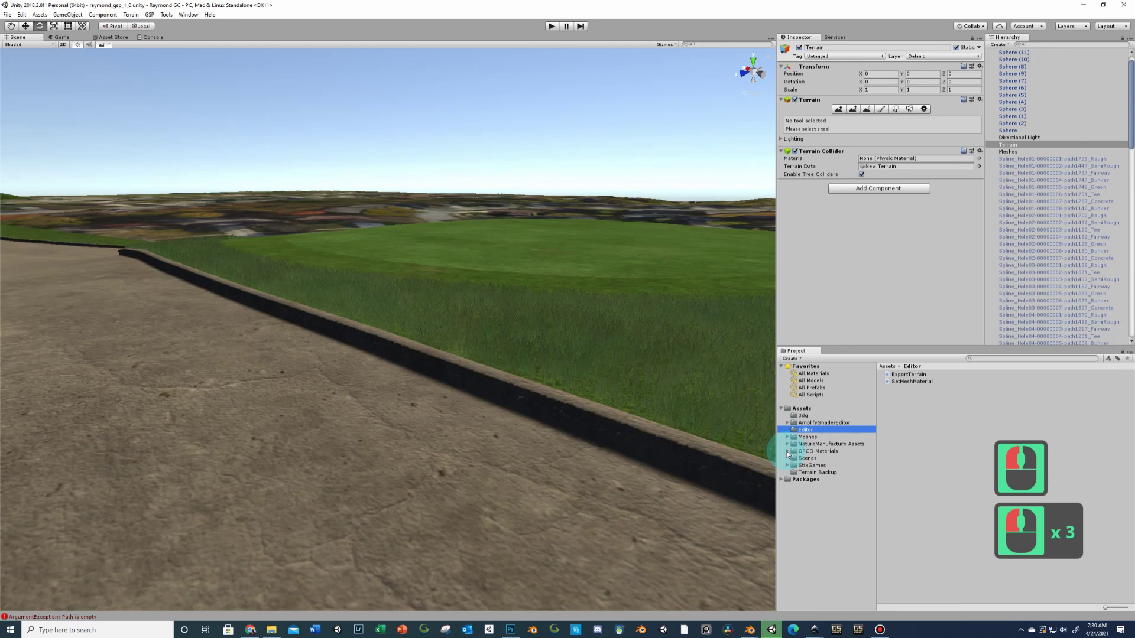
pyautogui.click(786, 437)
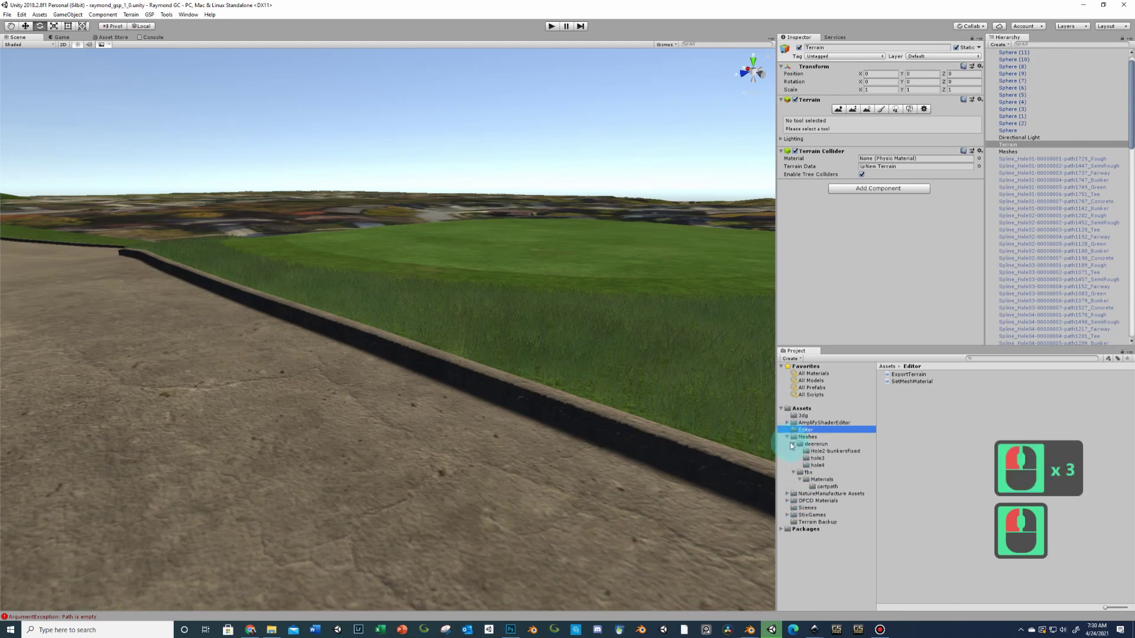
pyautogui.click(814, 459)
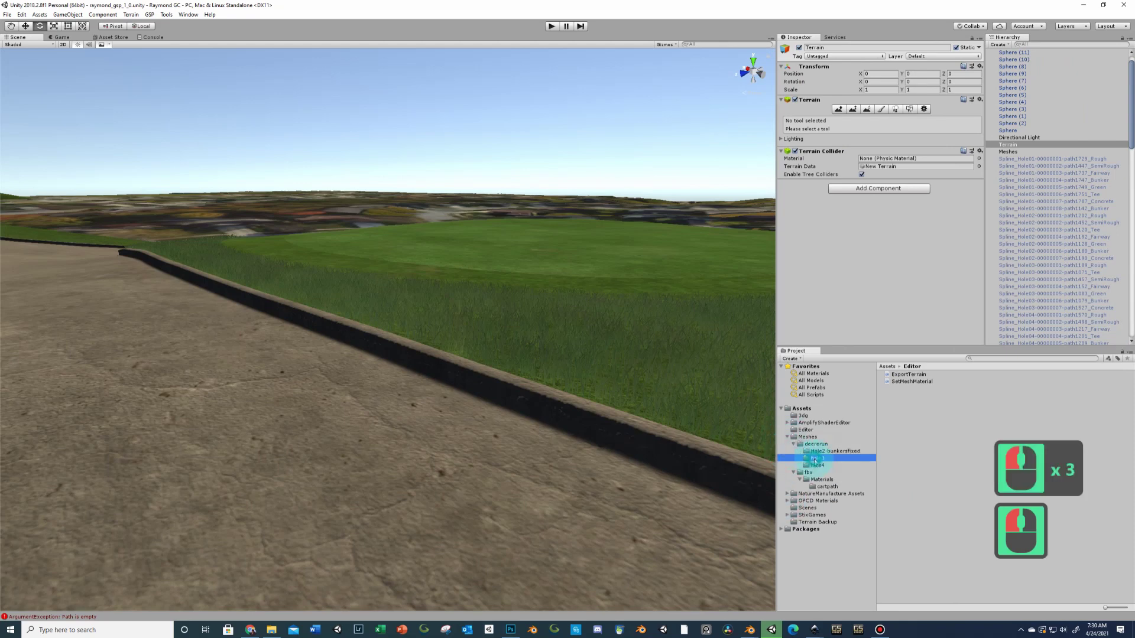
pyautogui.click(813, 446)
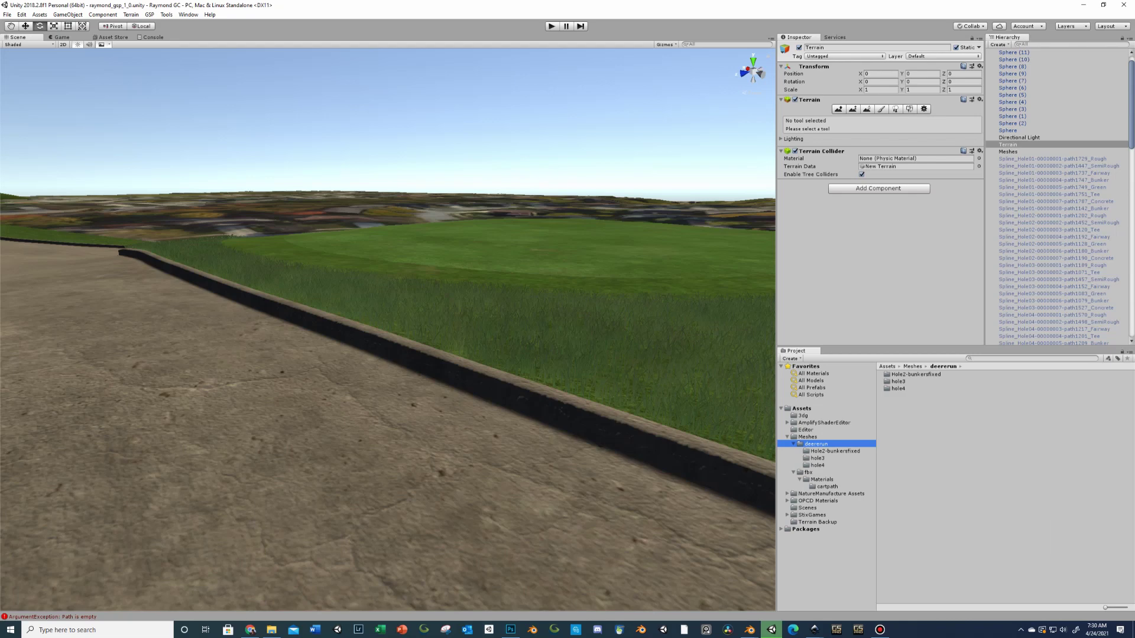
# - Import the exported fbx folder into Meshes/deererun and open it to list the meshes
pyautogui.click(794, 473)
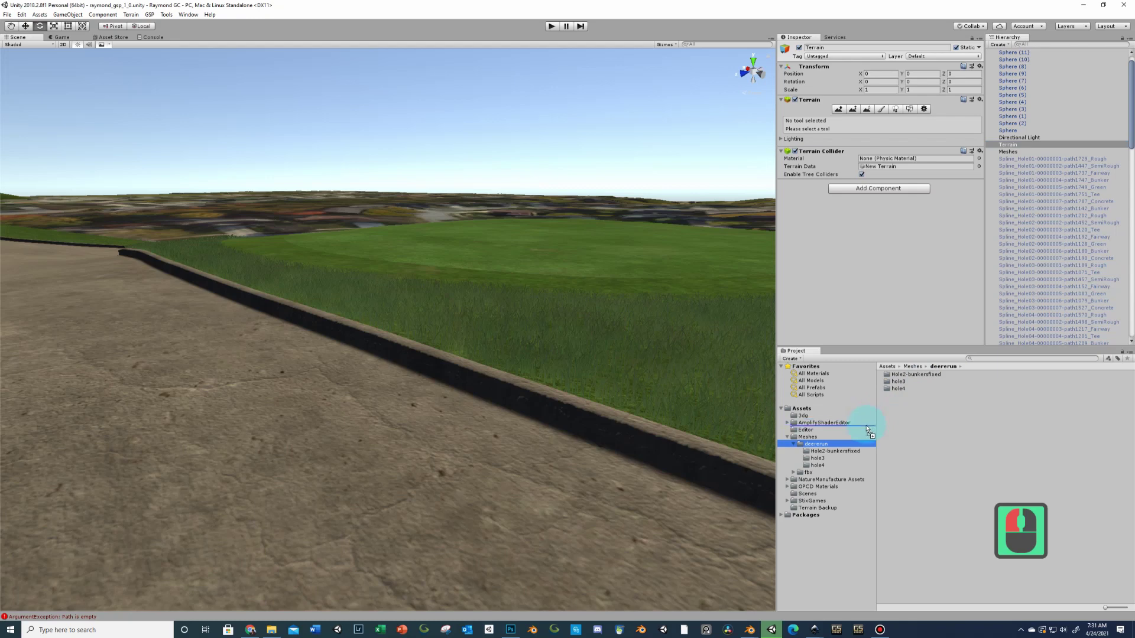
pyautogui.moveTo(916, 411); pyautogui.dragTo(916, 411)
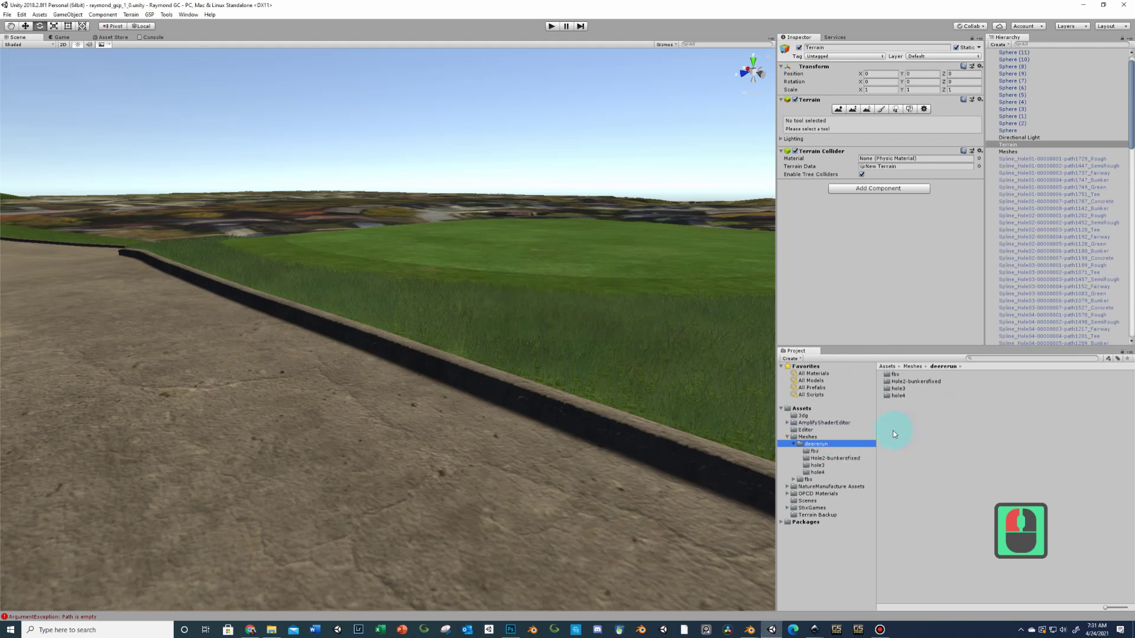
pyautogui.click(893, 375)
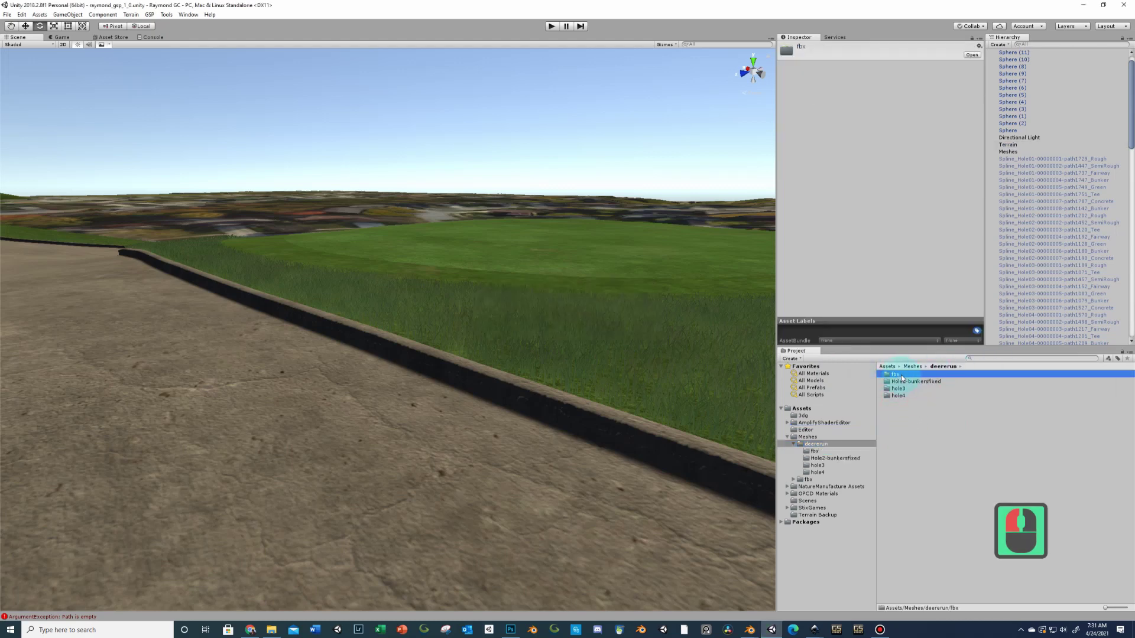
pyautogui.doubleClick(902, 376)
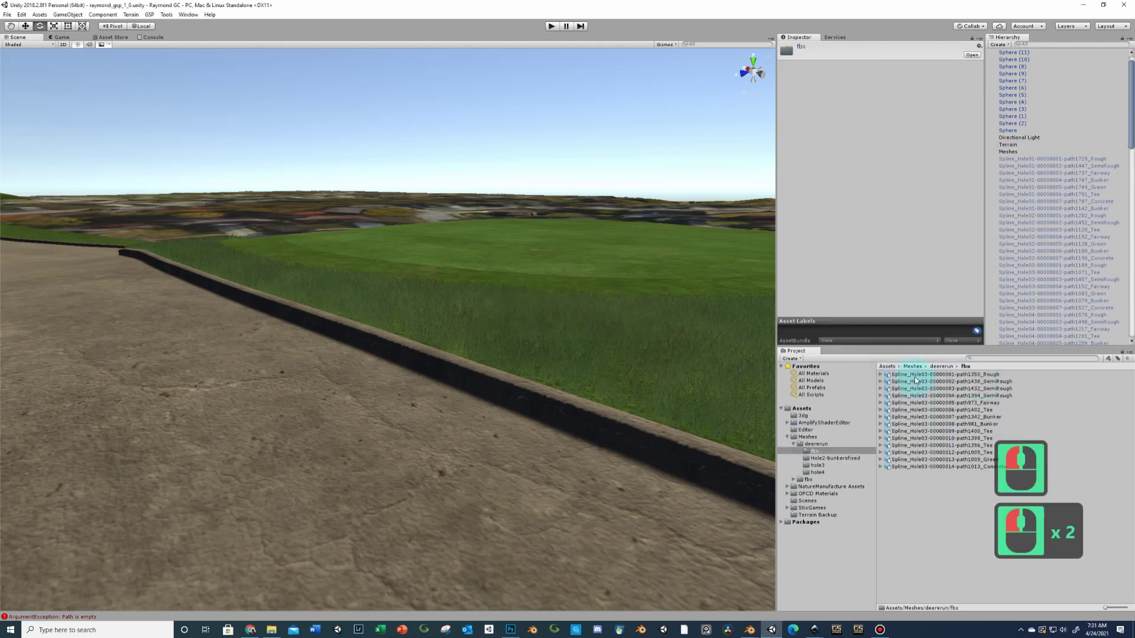
# - Select all 14 Spline_Hole03 meshes and enable Generate Colliders in the Model settings
pyautogui.click(914, 375)
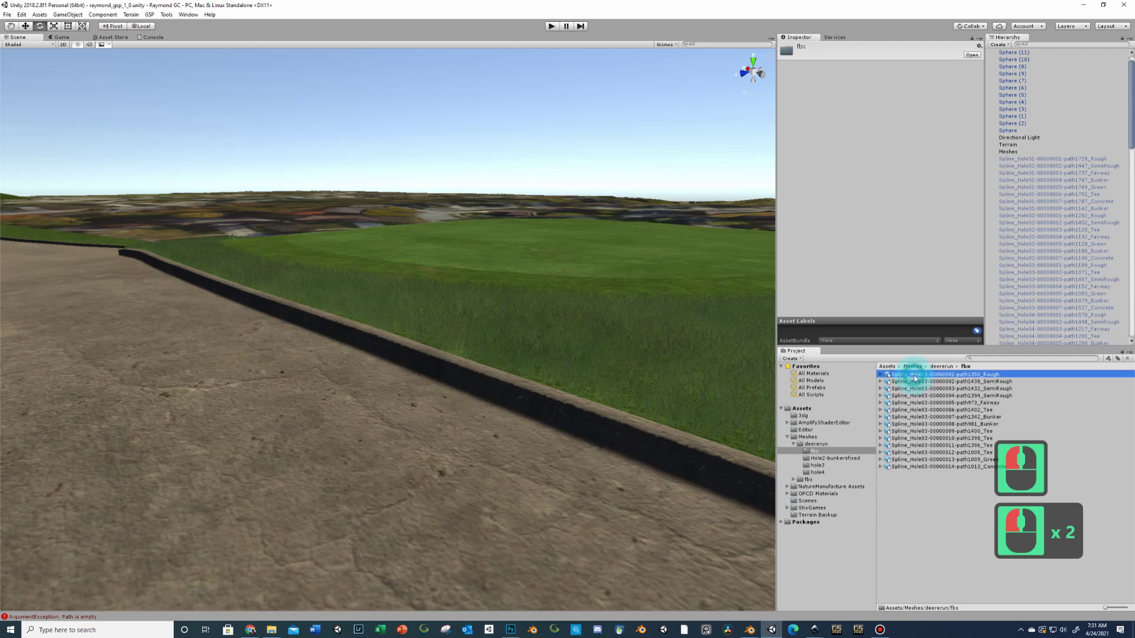
pyautogui.keyDown('shift'); pyautogui.click(920, 467); pyautogui.keyUp('shift')
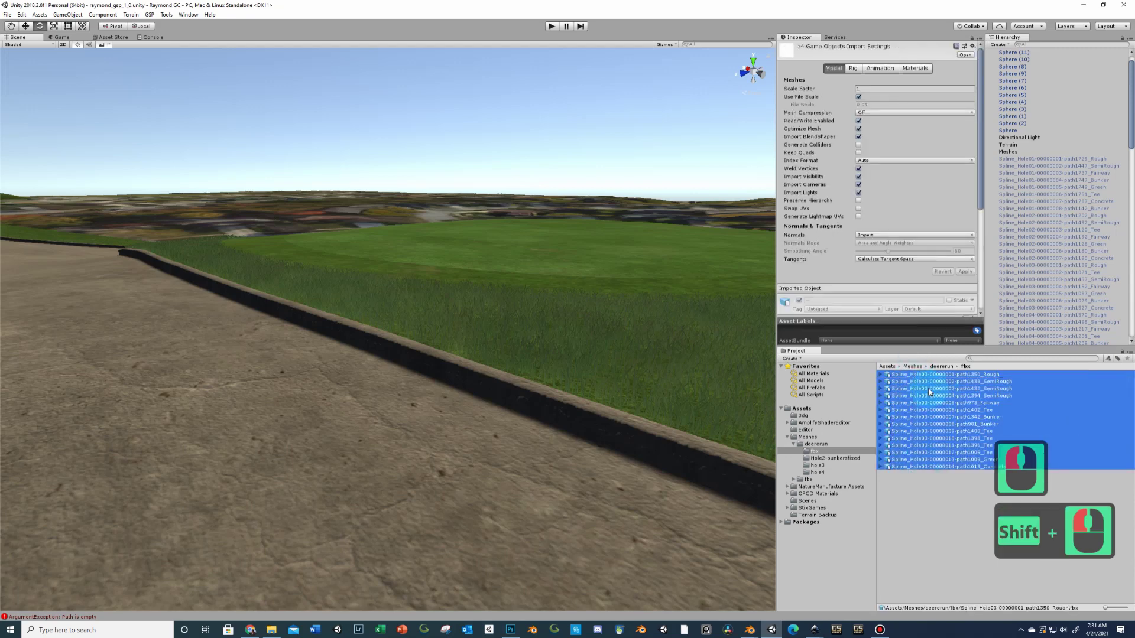
pyautogui.click(858, 217)
pyautogui.click(858, 145)
pyautogui.scroll(-3, 899, 144)
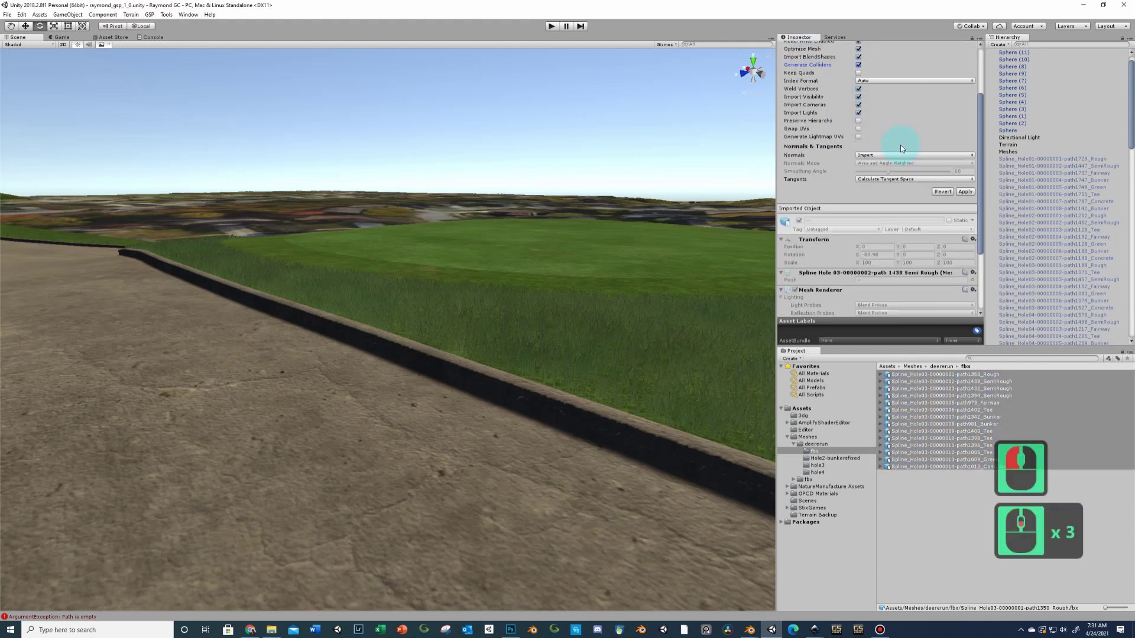
pyautogui.scroll(3, 900, 144)
pyautogui.scroll(1, 899, 144)
# - Turn off Import Materials for the meshes and apply the new import settings
pyautogui.click(854, 68)
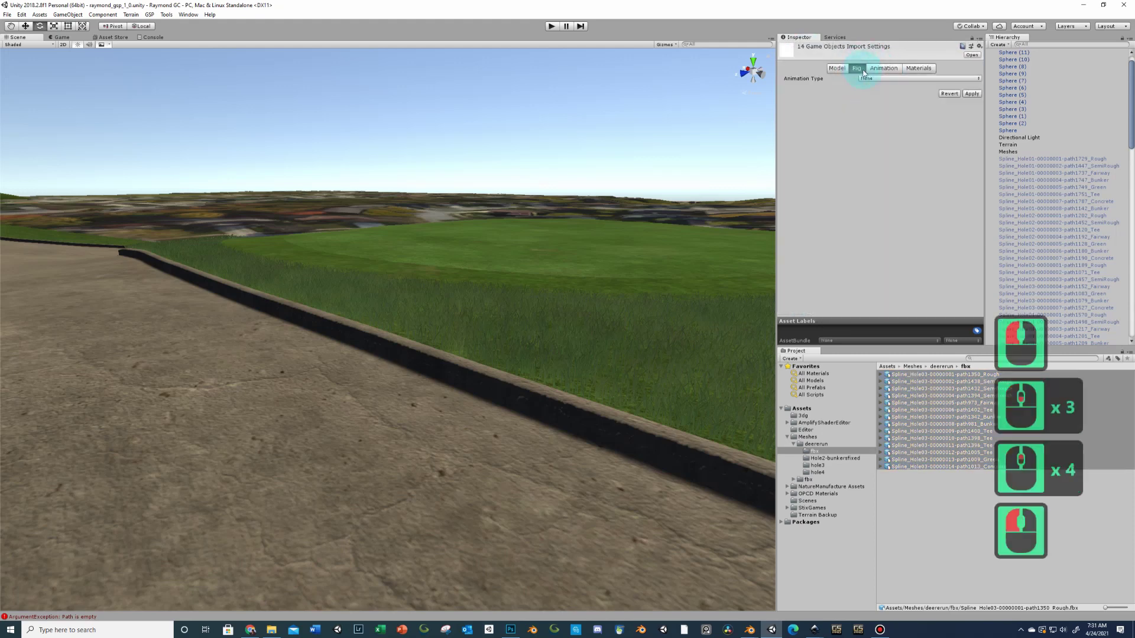
pyautogui.click(879, 69)
pyautogui.click(861, 88)
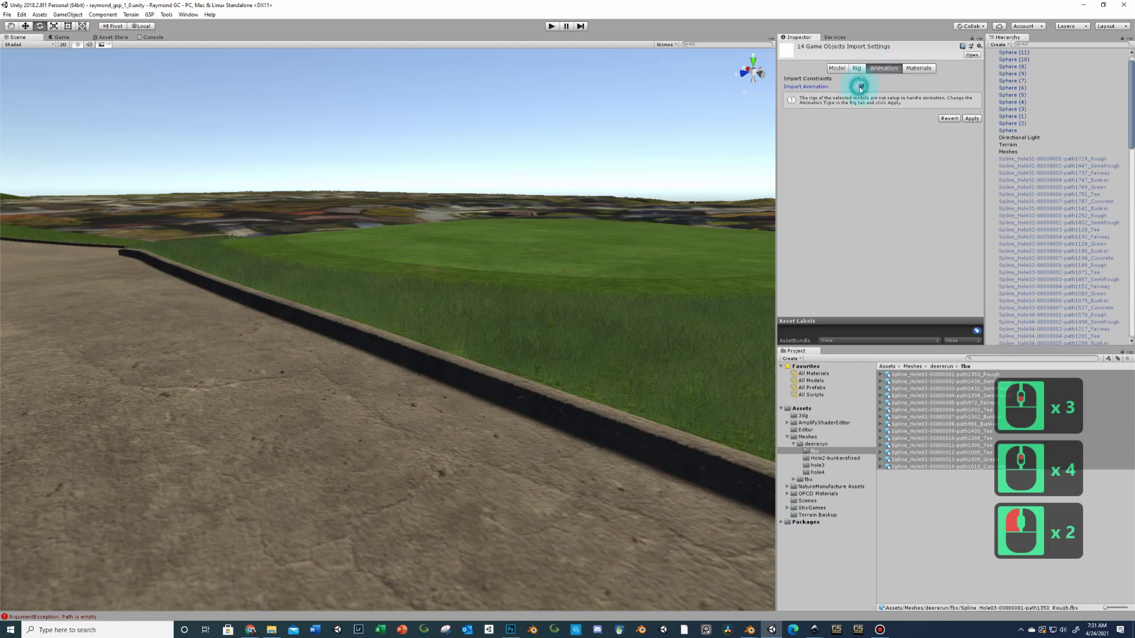
pyautogui.click(915, 70)
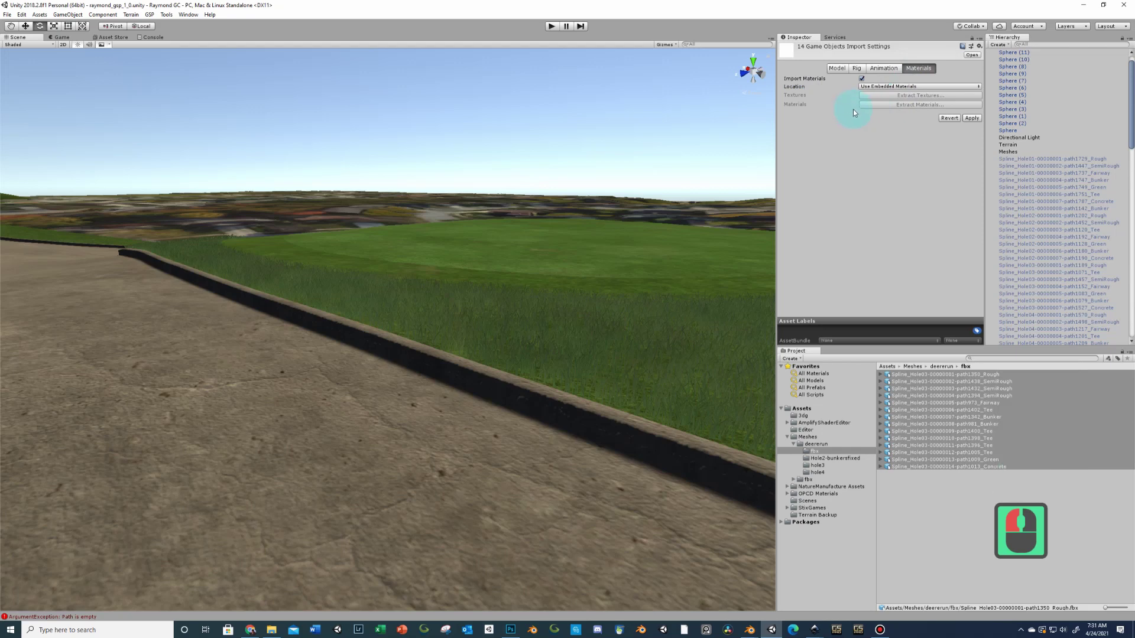
pyautogui.click(861, 80)
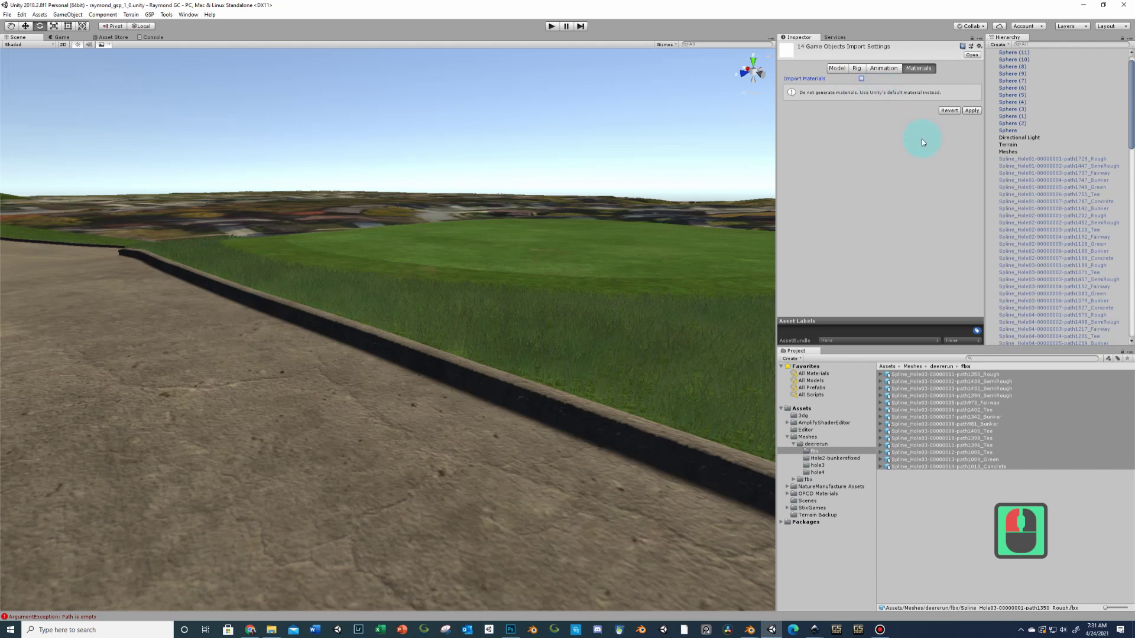
pyautogui.click(969, 112)
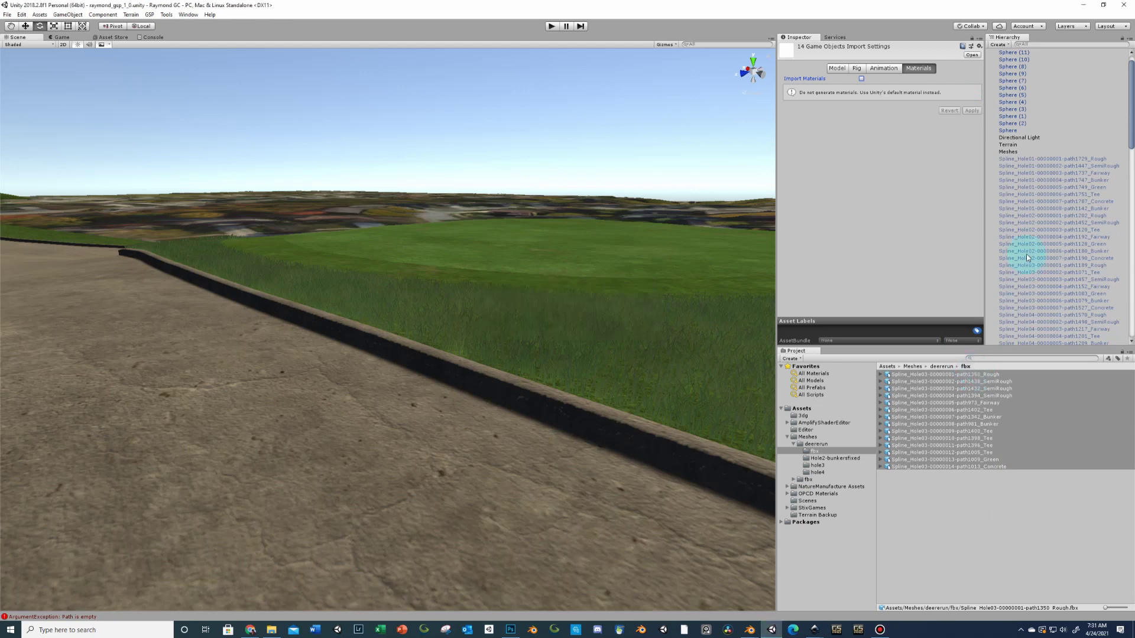
# - Name the new empty GameObject 'Meshes' in the hierarchy
pyautogui.moveTo(557, 294); pyautogui.dragTo(561, 342, button='right')
pyautogui.scroll(12, 552, 321)
pyautogui.scroll(10, 561, 340)
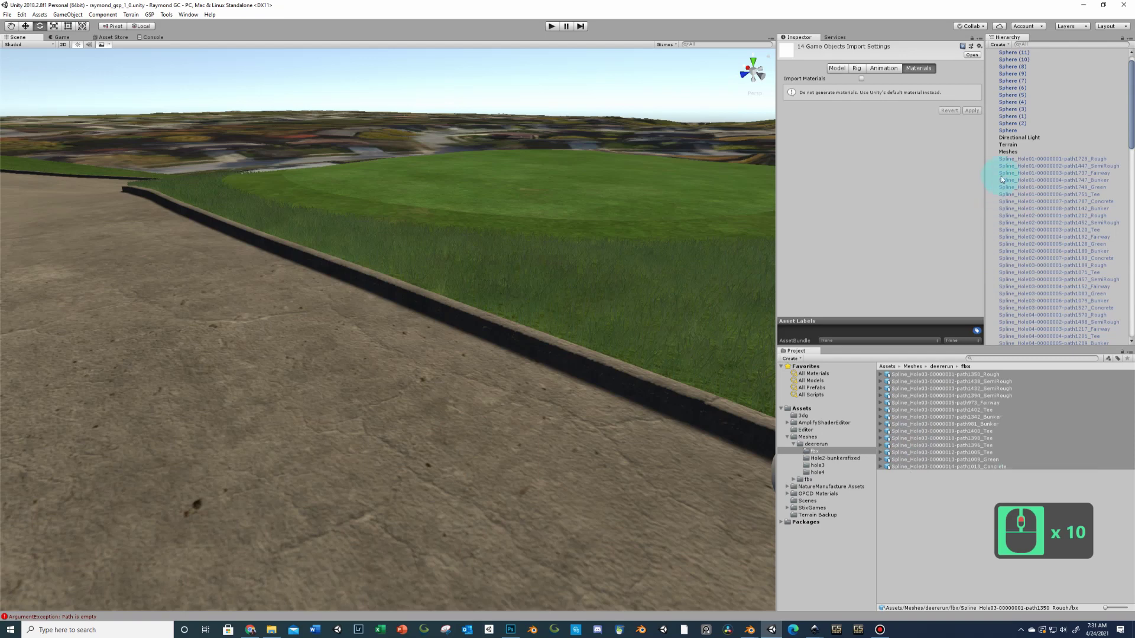
pyautogui.click(1009, 153)
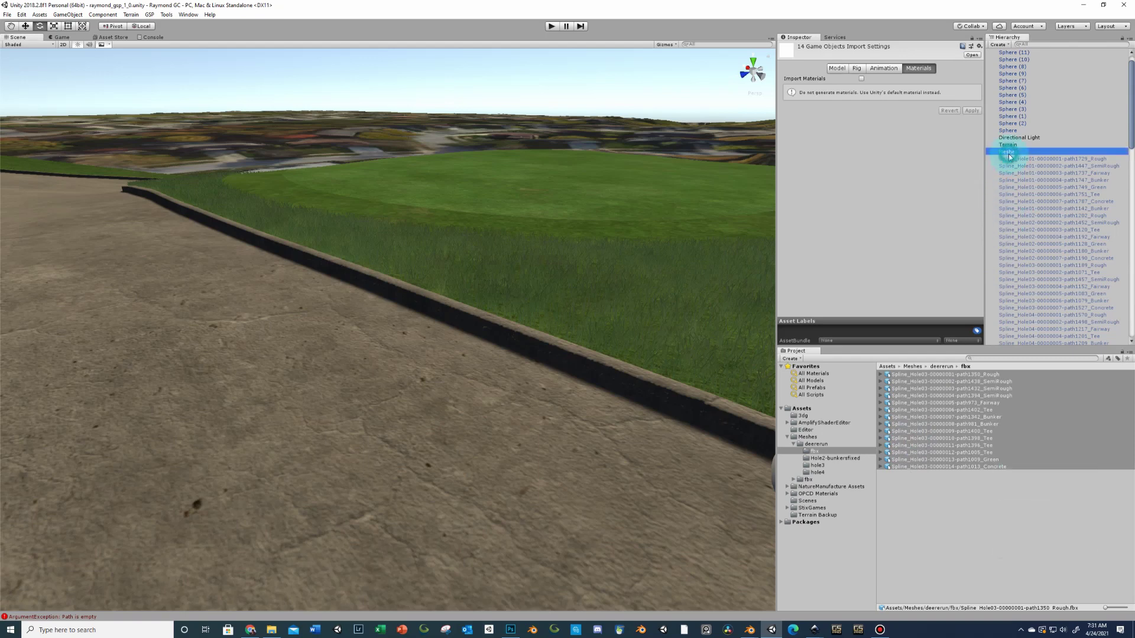
pyautogui.click(999, 46)
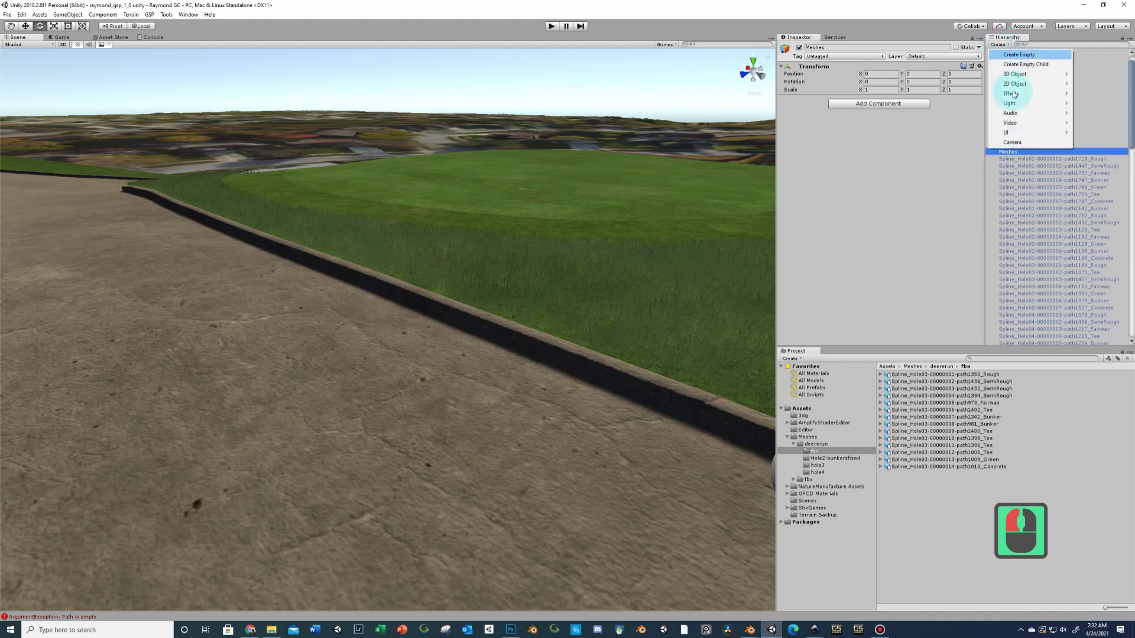
pyautogui.click(994, 152)
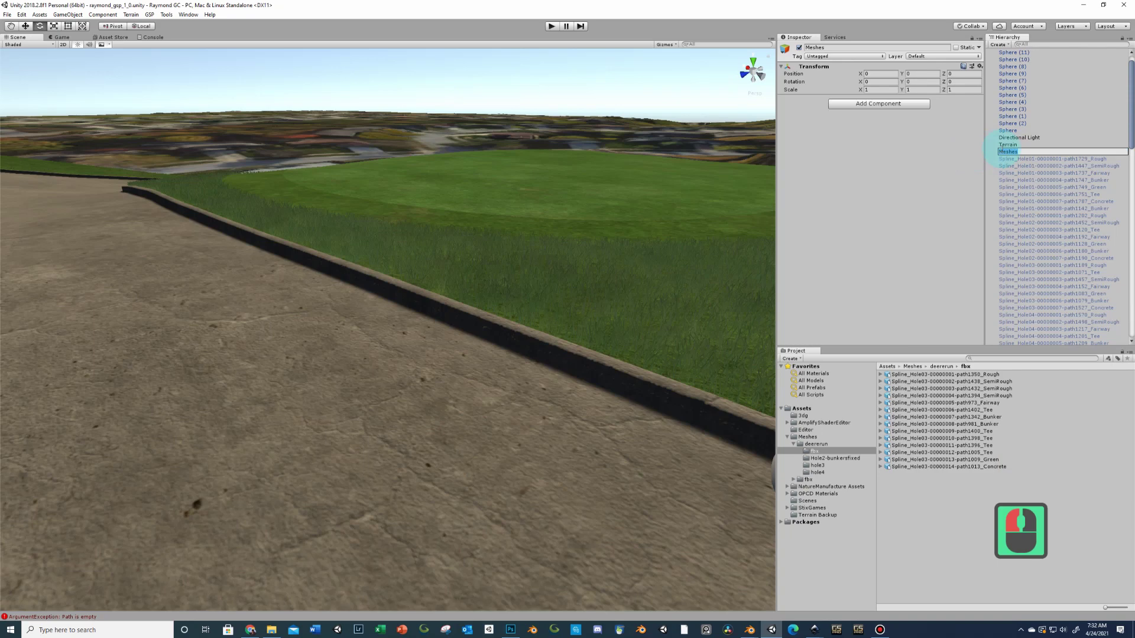
pyautogui.click(1028, 152)
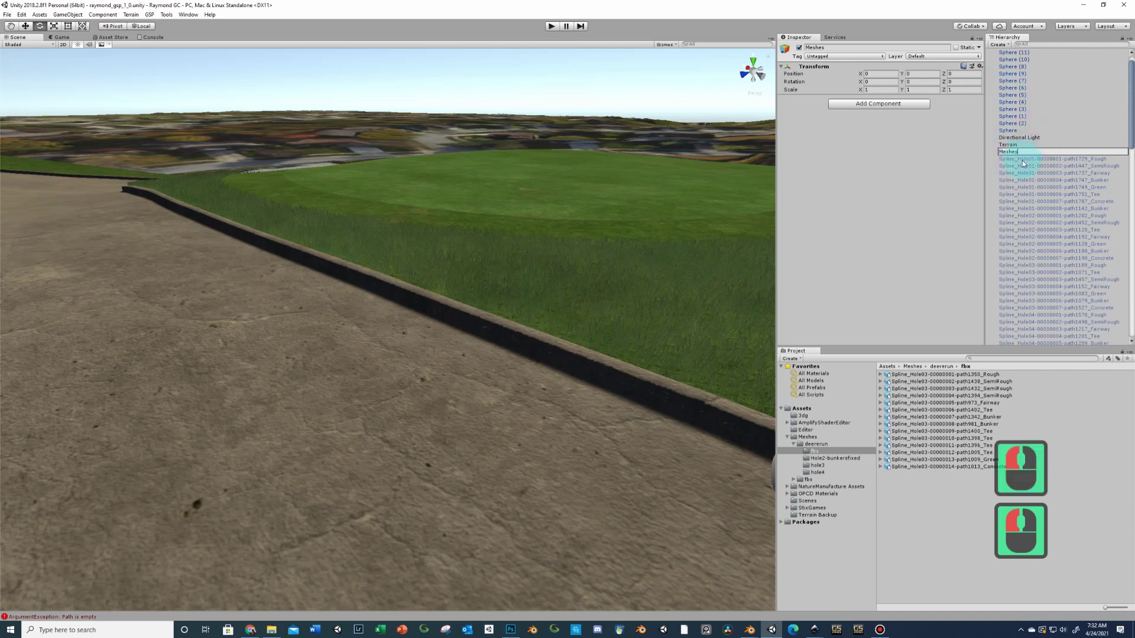
pyautogui.click(900, 141)
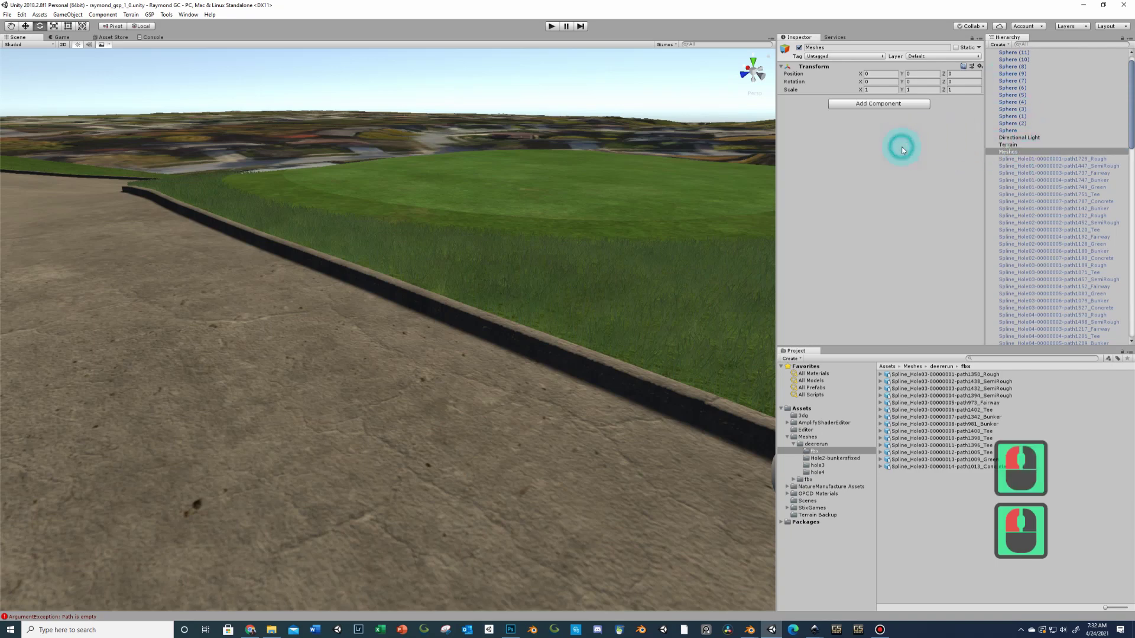
# - Check the Transform options so Meshes stays at position 0,0,0, rotation 0, scale 1
pyautogui.click(980, 67)
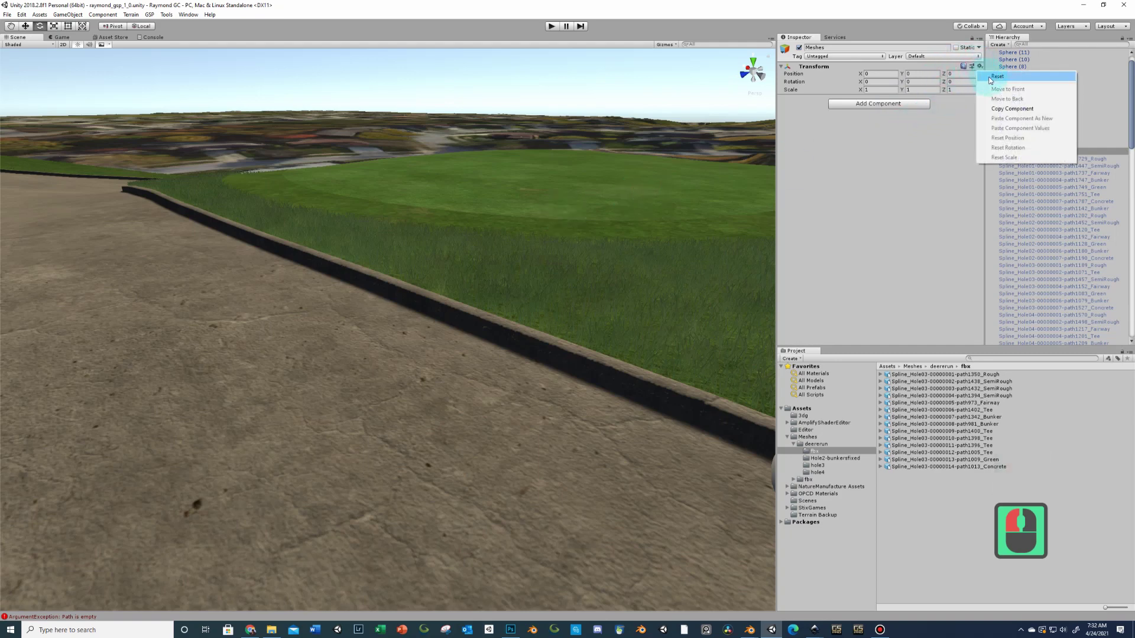
pyautogui.click(920, 145)
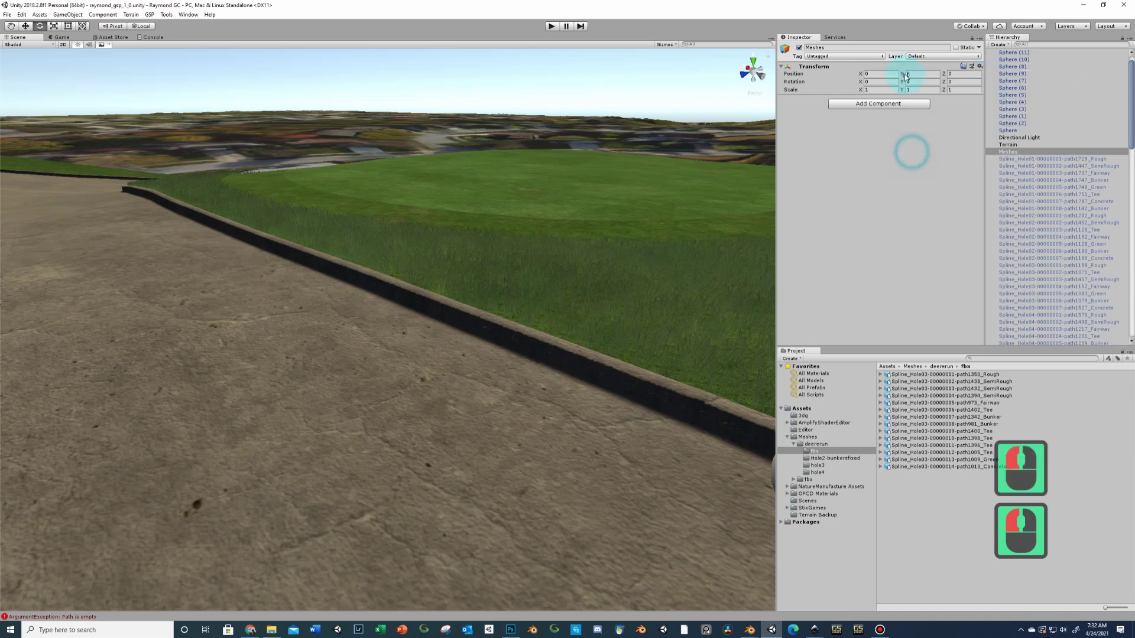
pyautogui.click(930, 89)
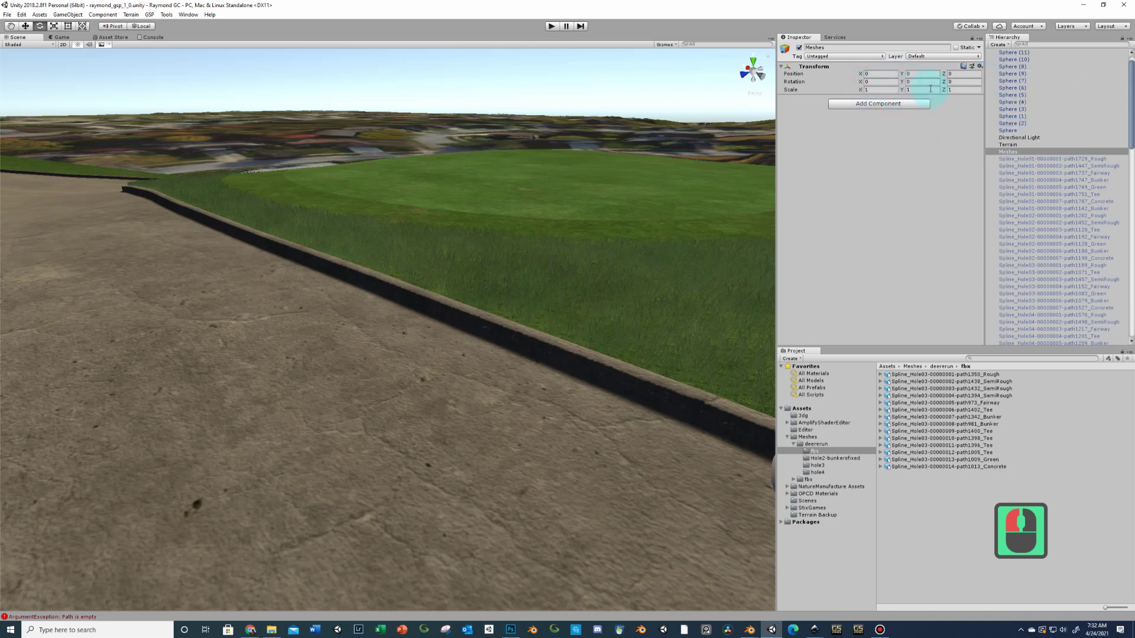
# - Select all the older spline meshes and deactivate them in the Inspector
pyautogui.click(910, 376)
pyautogui.click(1026, 159)
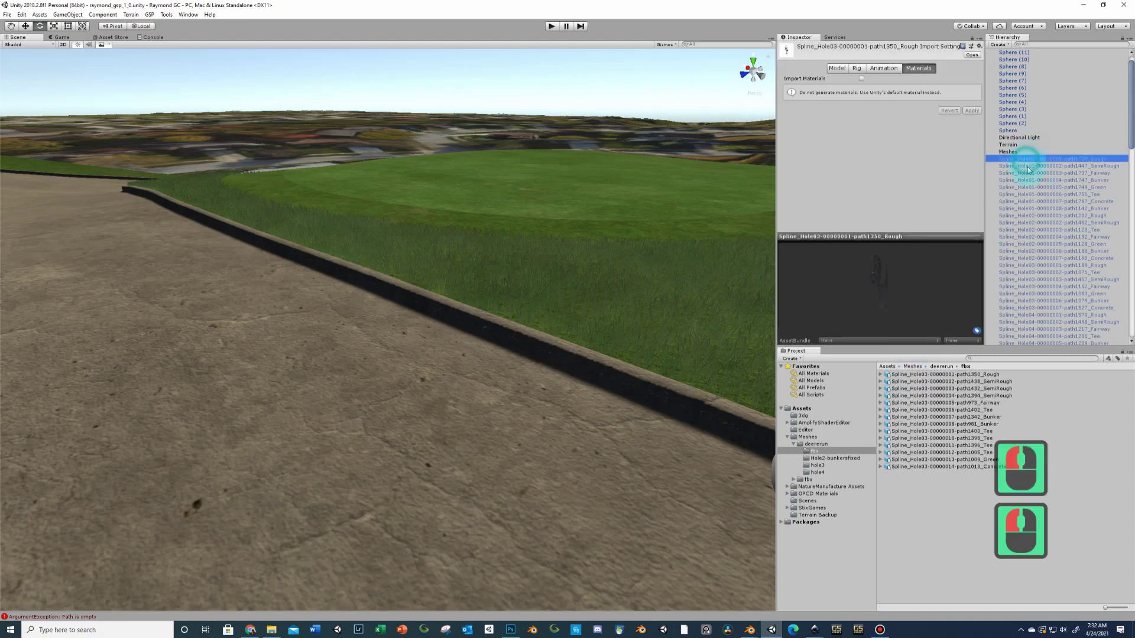
pyautogui.scroll(-7, 1031, 253)
pyautogui.scroll(-20, 1031, 253)
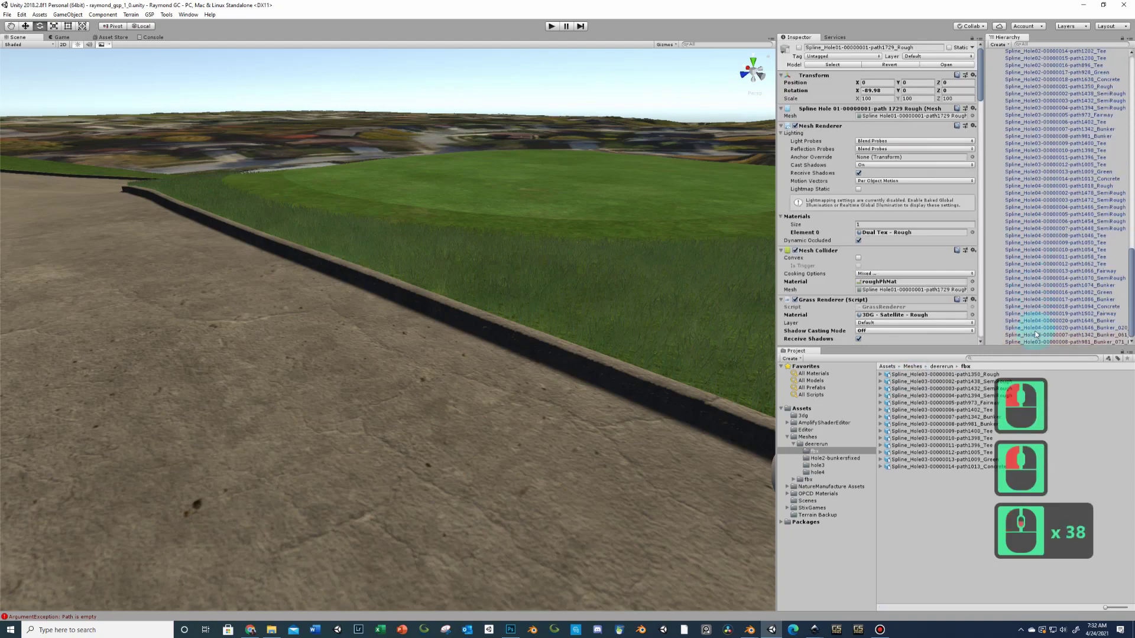
pyautogui.keyDown('shift'); pyautogui.click(1035, 334); pyautogui.keyUp('shift')
pyautogui.click(798, 47)
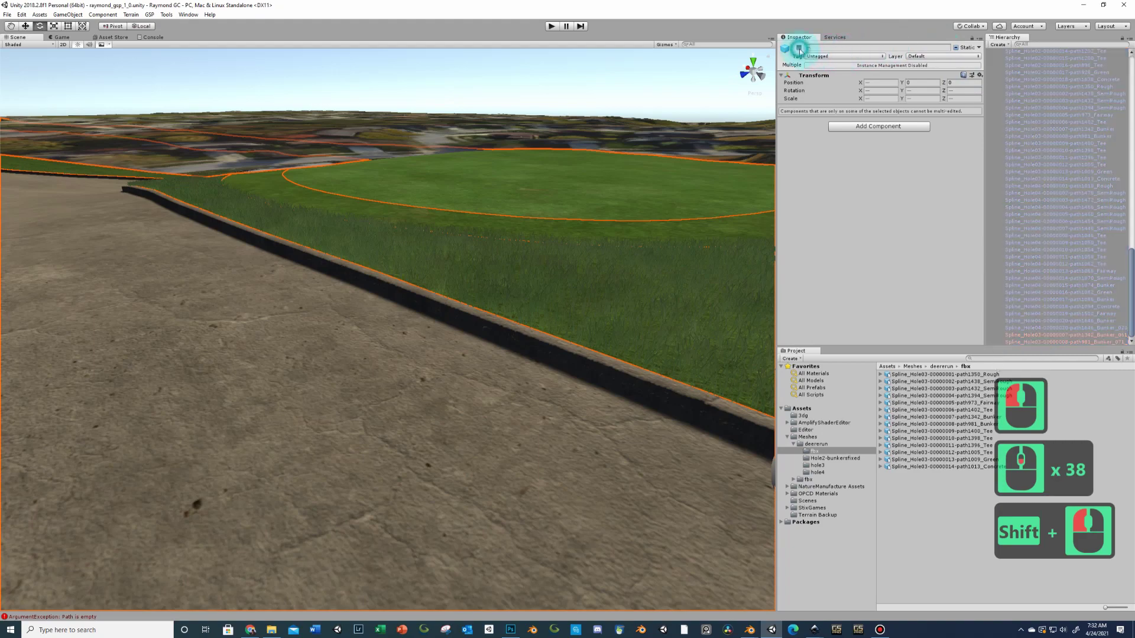
pyautogui.click(798, 47)
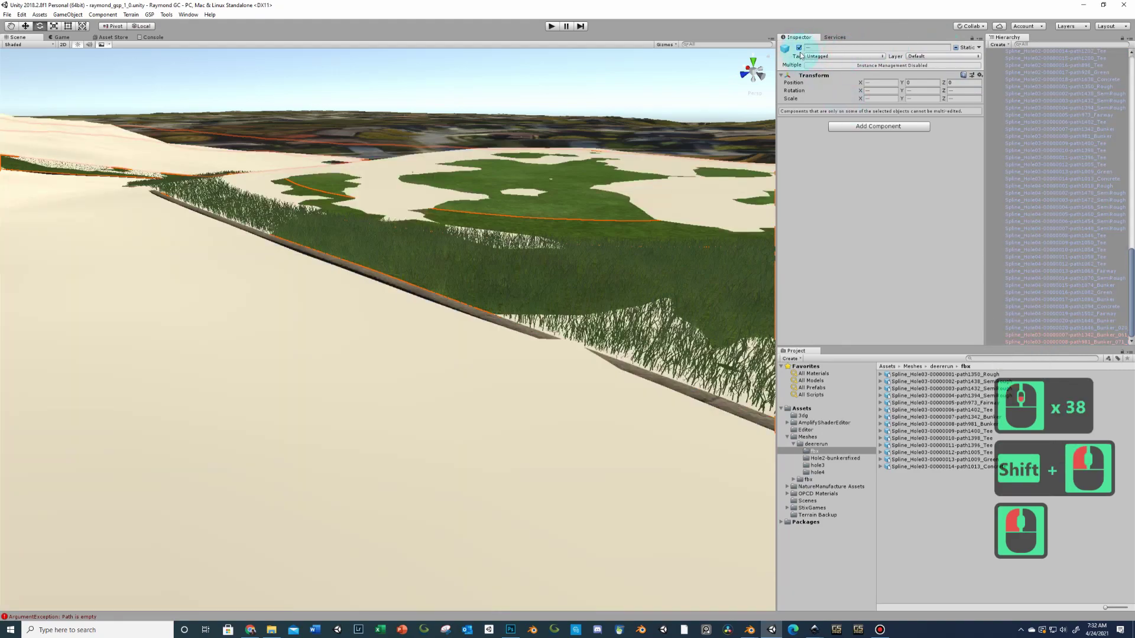
pyautogui.click(798, 47)
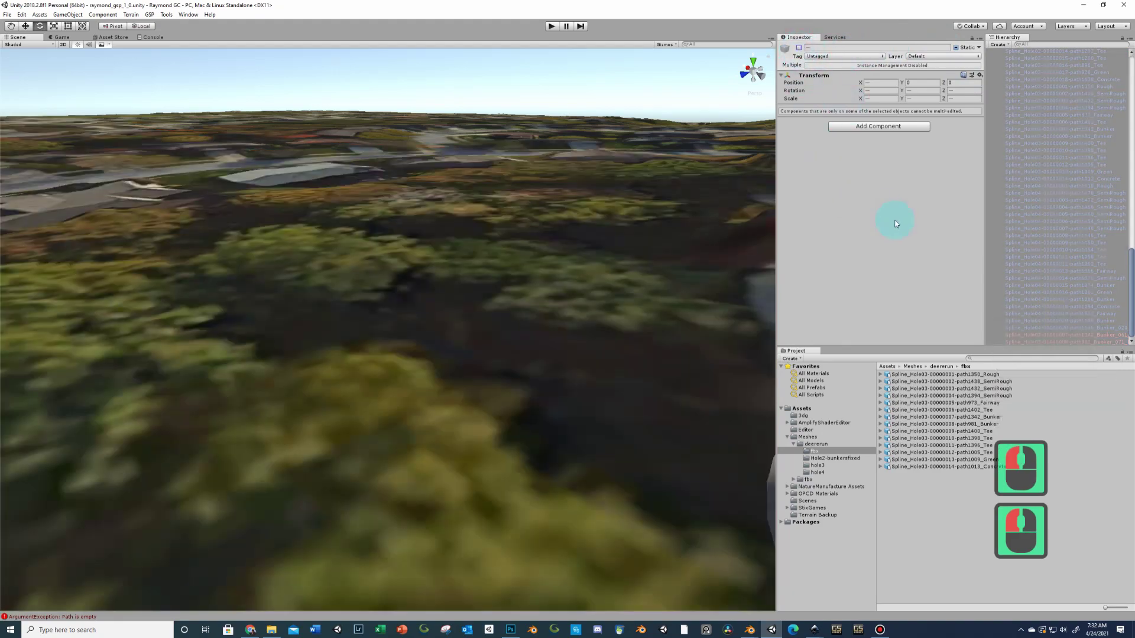
pyautogui.scroll(10, 1026, 126)
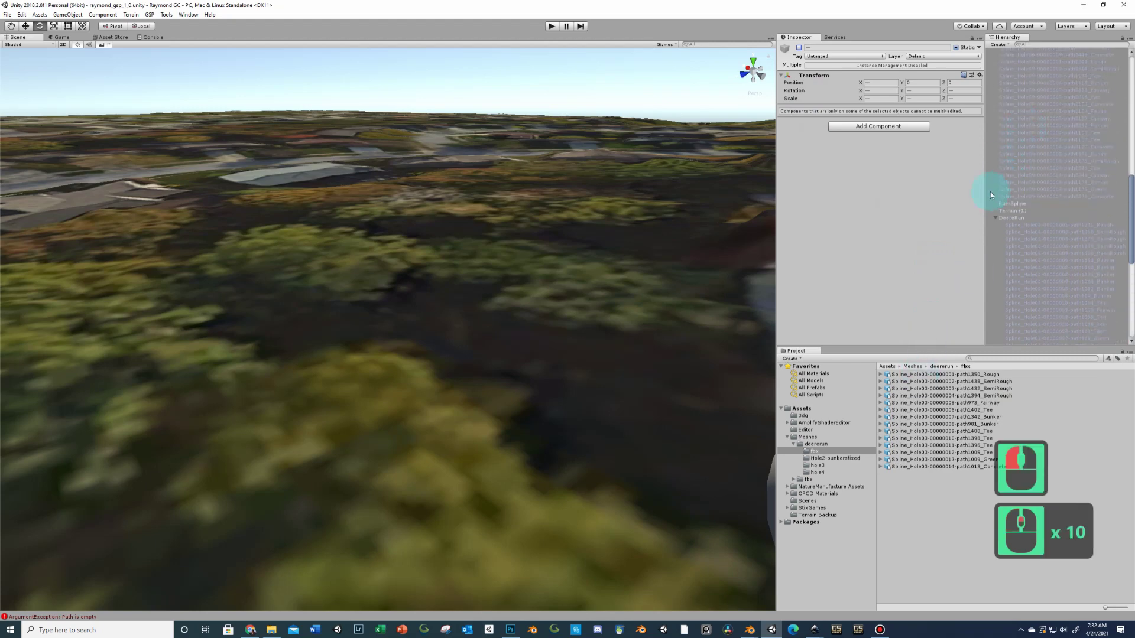
pyautogui.click(995, 219)
pyautogui.scroll(11, 1011, 177)
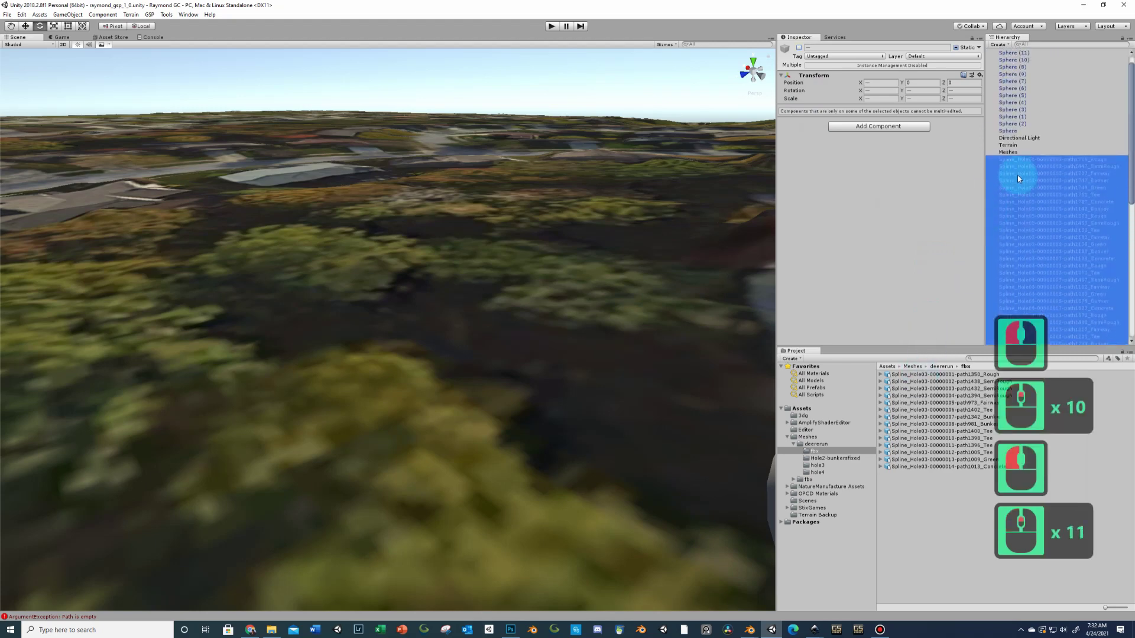
# - Drag the 14 Hole03 FBX assets onto Meshes so they appear over the terrain
pyautogui.click(1051, 152)
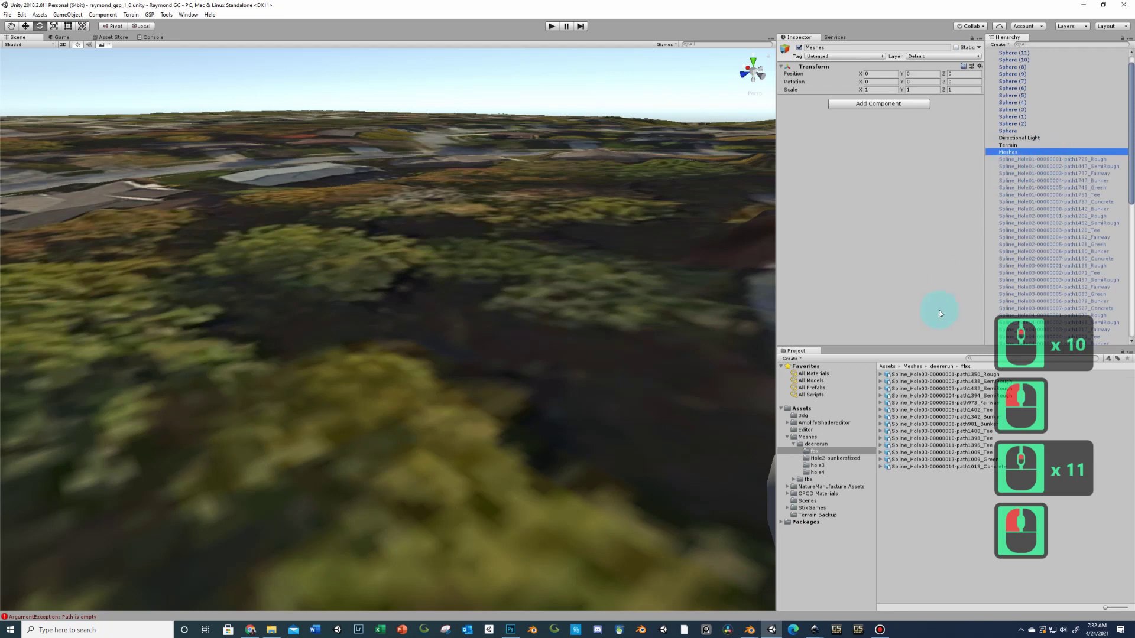
pyautogui.click(914, 374)
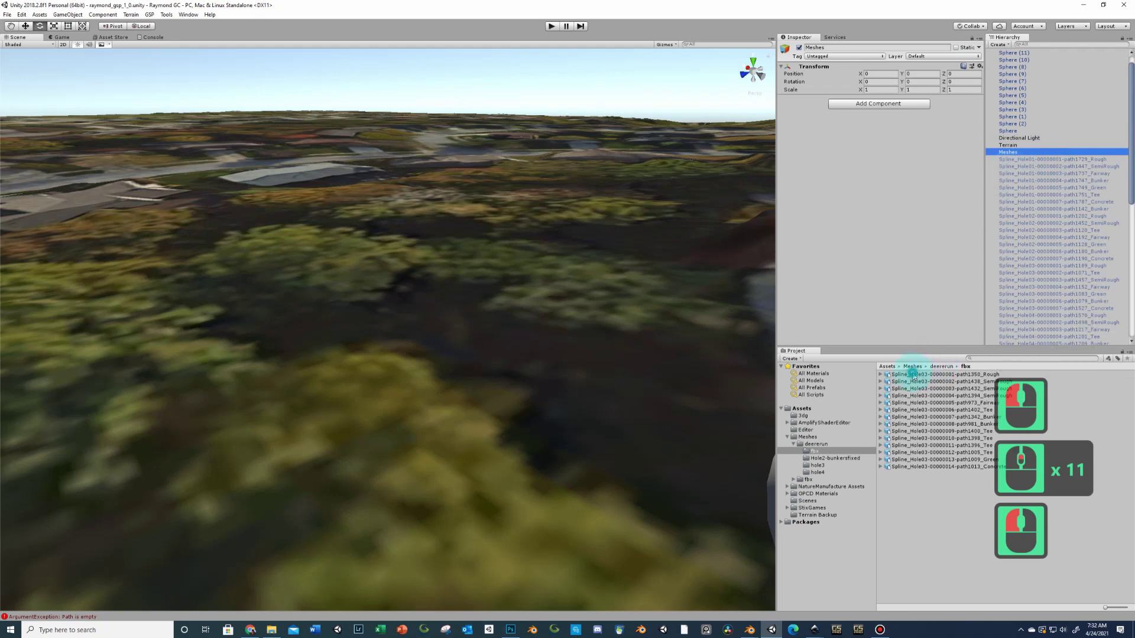
pyautogui.keyDown('shift'); pyautogui.click(904, 467); pyautogui.keyUp('shift')
pyautogui.moveTo(923, 414); pyautogui.dragTo(1006, 153)
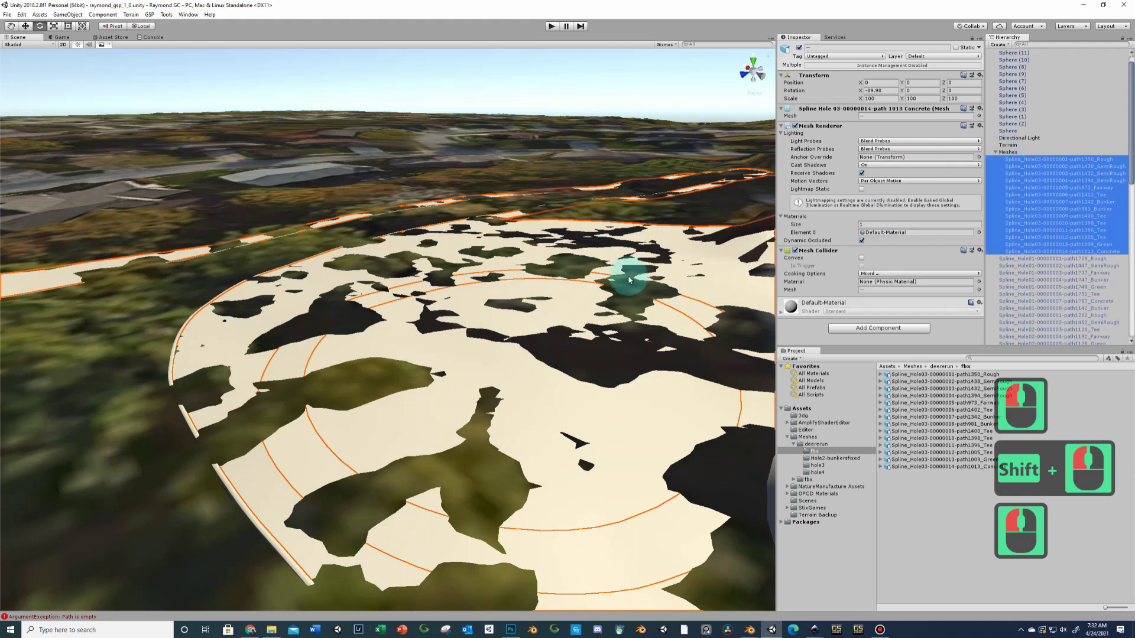
pyautogui.scroll(-20, 615, 276)
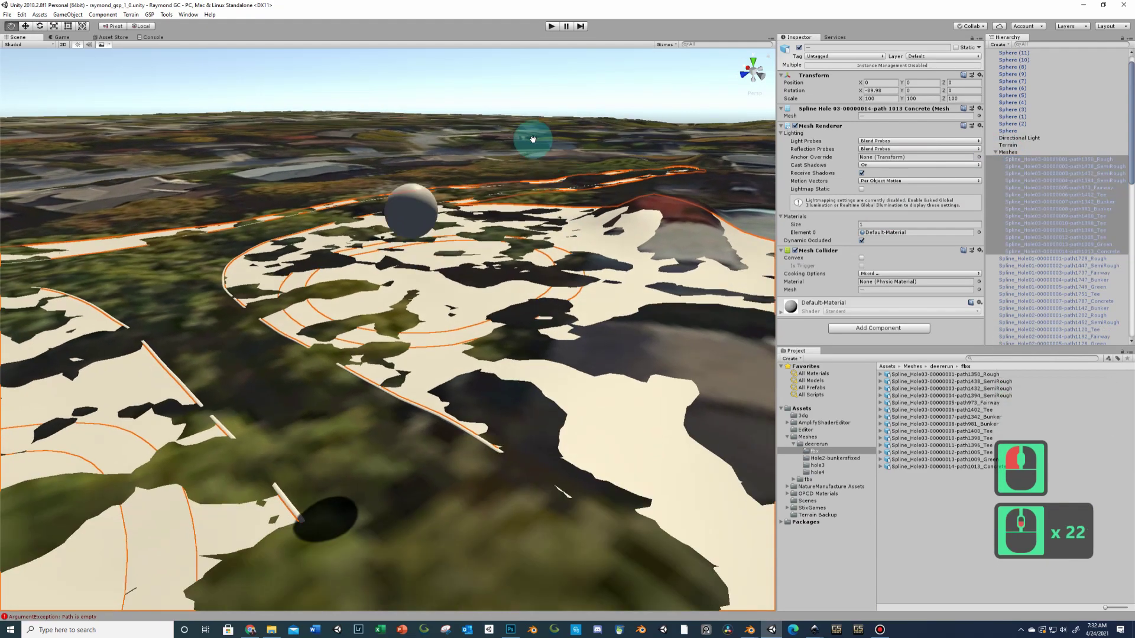
pyautogui.scroll(7, 552, 185)
pyautogui.scroll(14, 615, 228)
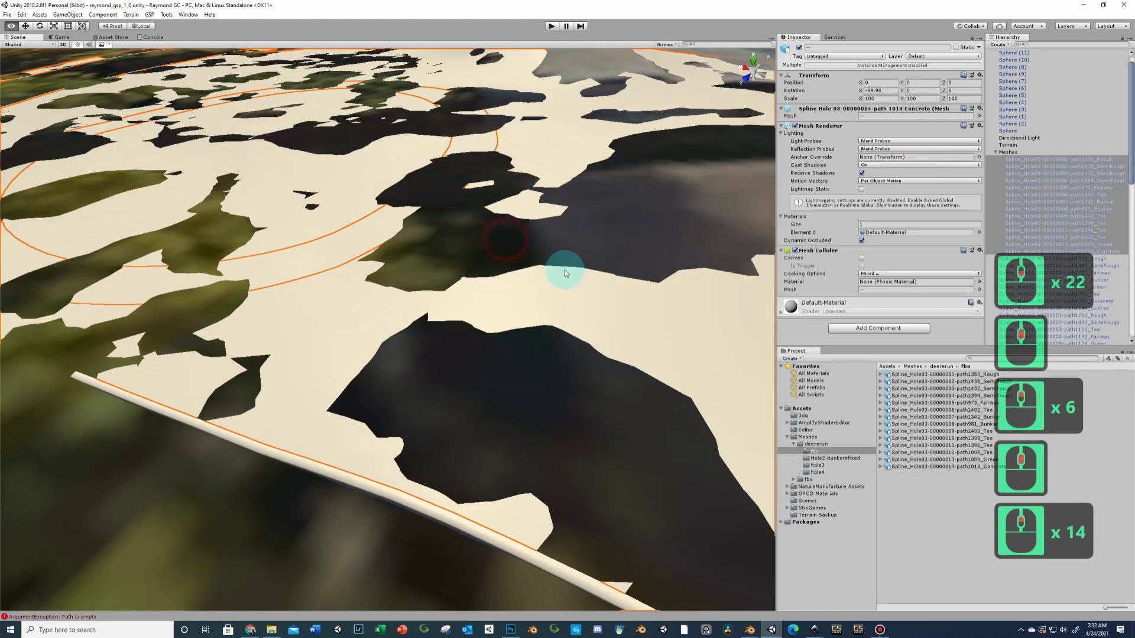
pyautogui.moveTo(565, 270); pyautogui.dragTo(590, 273, button='right')
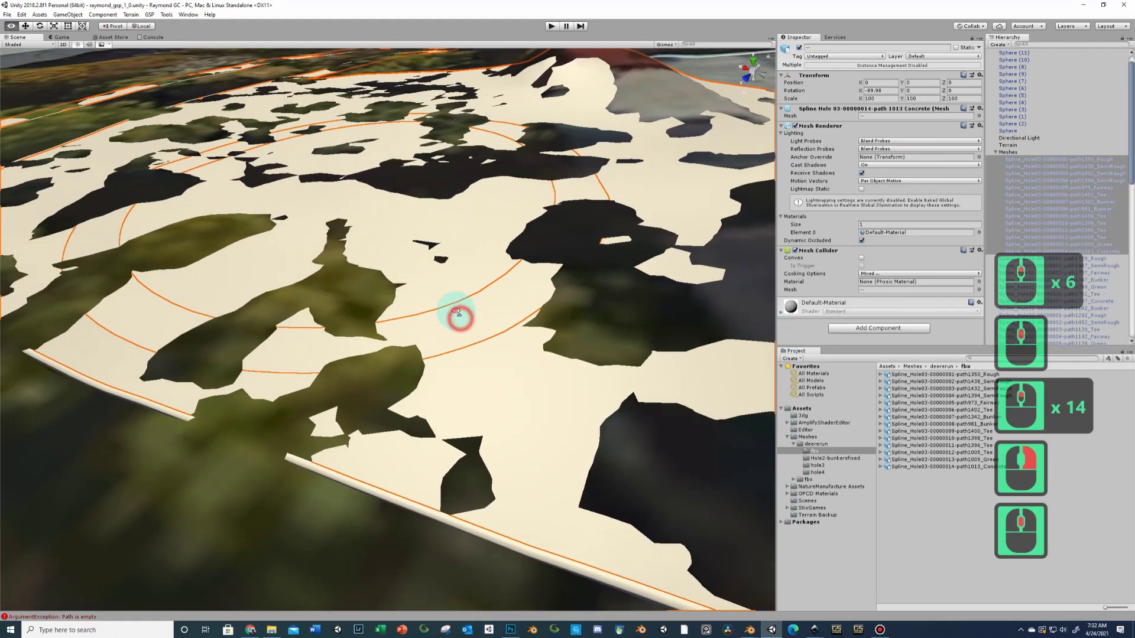
pyautogui.moveTo(458, 317); pyautogui.dragTo(463, 254, button='right')
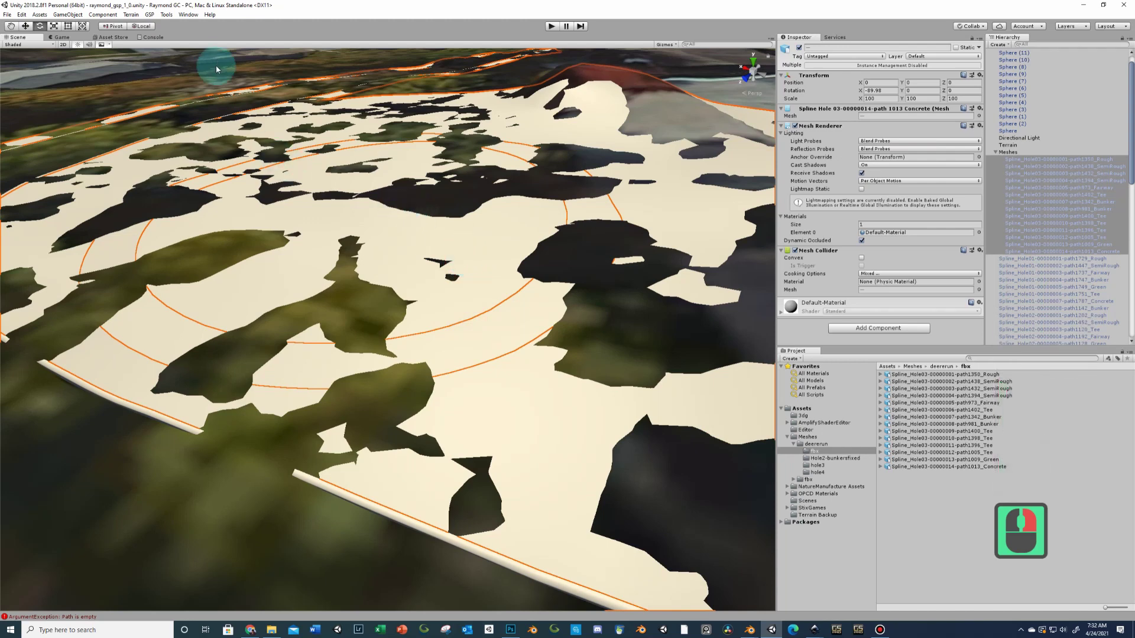
pyautogui.click(149, 14)
pyautogui.click(171, 25)
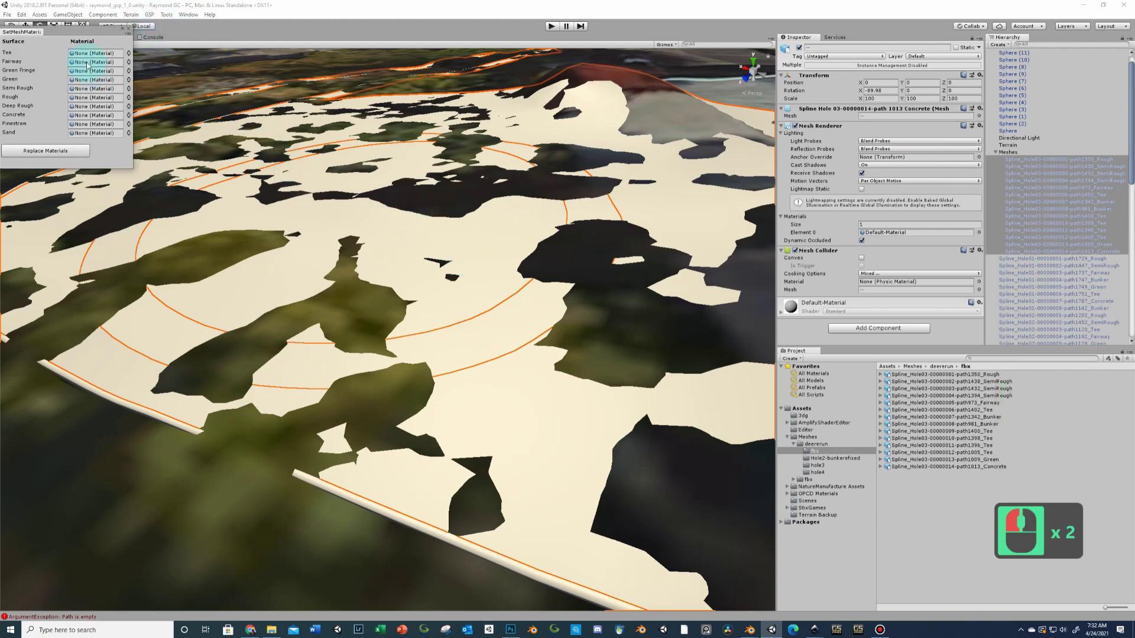
pyautogui.moveTo(59, 36); pyautogui.dragTo(424, 197)
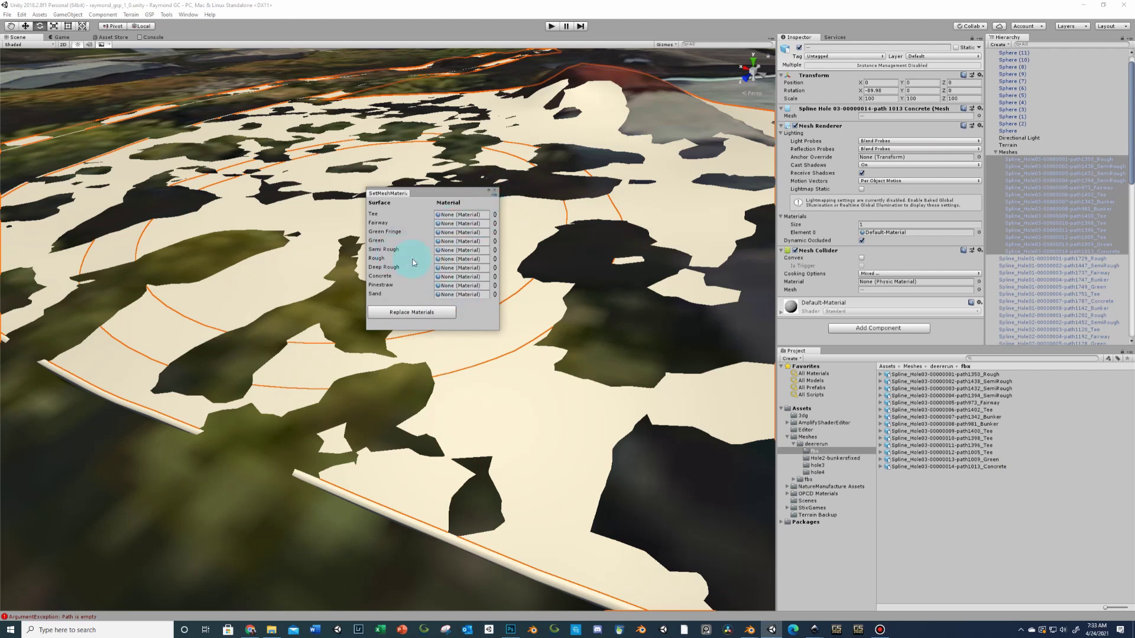
pyautogui.click(495, 194)
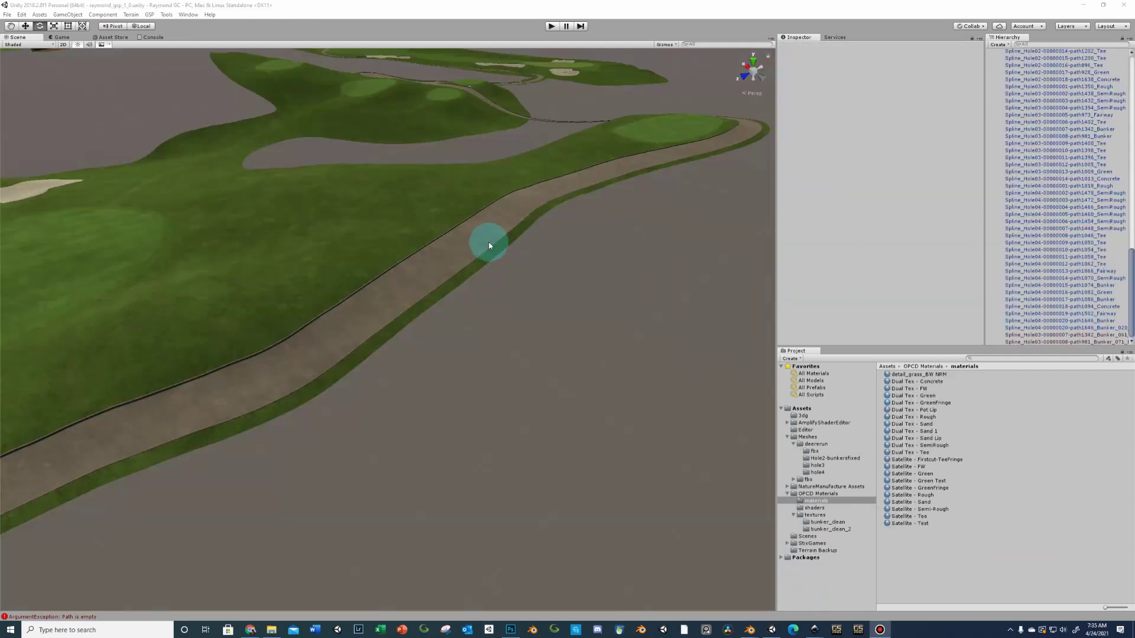
pyautogui.moveTo(488, 241); pyautogui.dragTo(532, 309, button='right')
# - Fly around the textured Hole03 course to inspect fairways, greens, sand bunkers and the cart path
pyautogui.press('w')
pyautogui.press('w')
pyautogui.press('w')
pyautogui.press('w')
pyautogui.press('w')
pyautogui.press('w')
pyautogui.press('w')
pyautogui.press('w')
pyautogui.press('w')
pyautogui.press('w')
pyautogui.press('w')
pyautogui.press('a')
pyautogui.press('a')
pyautogui.press('w')
pyautogui.press('w')
pyautogui.press('s')
pyautogui.scroll(3, 618, 319)
pyautogui.scroll(-3, 610, 319)
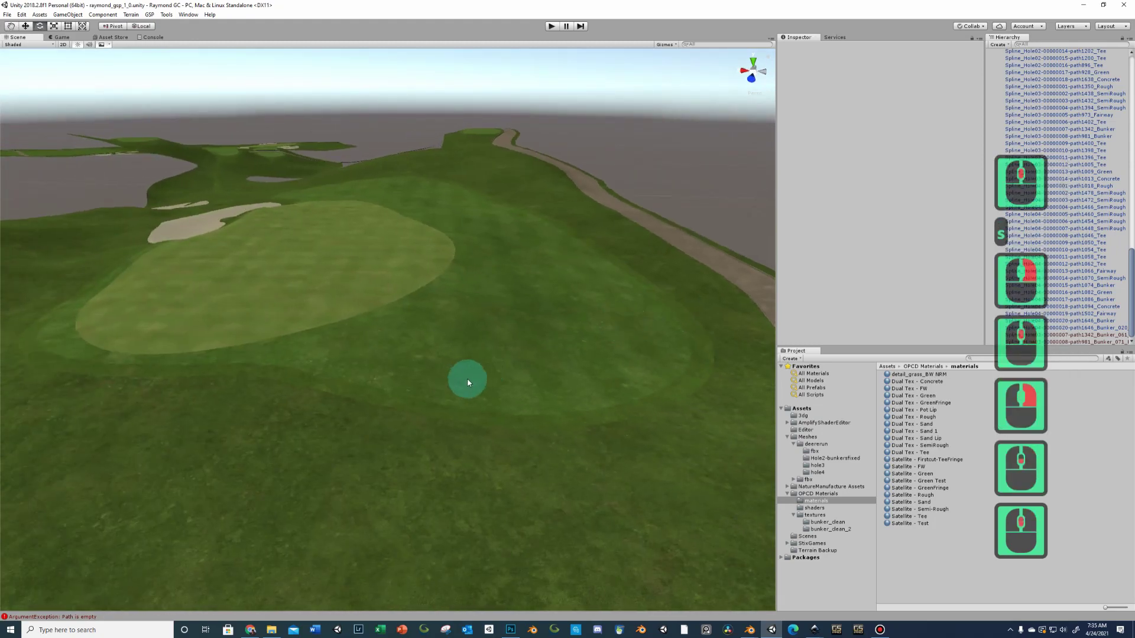
pyautogui.scroll(5, 475, 375)
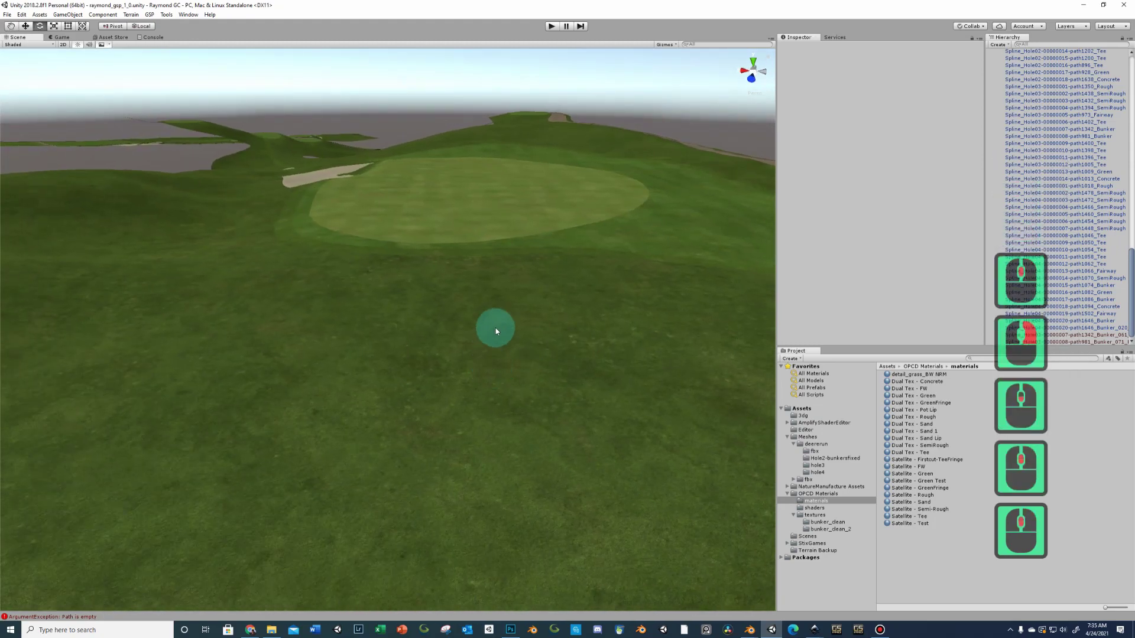
pyautogui.scroll(5, 497, 330)
pyautogui.scroll(-5, 473, 385)
pyautogui.press('w')
pyautogui.moveTo(473, 384); pyautogui.dragTo(590, 294, button='right')
pyautogui.hotkey('shift', 'w')
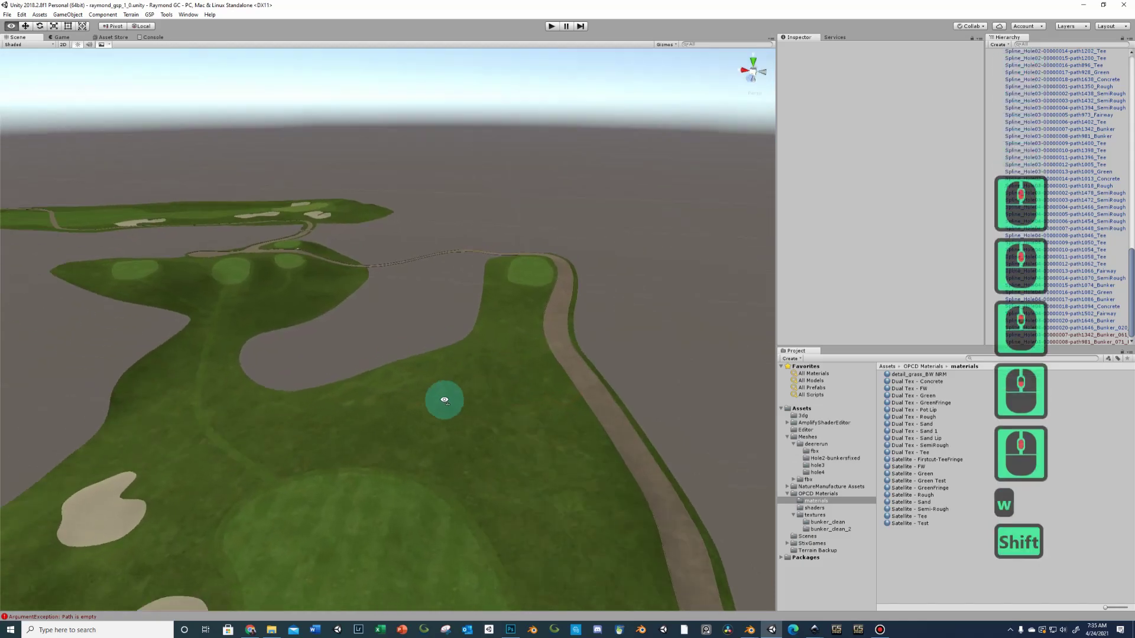
pyautogui.press('d')
pyautogui.moveTo(284, 309); pyautogui.dragTo(317, 312, button='right')
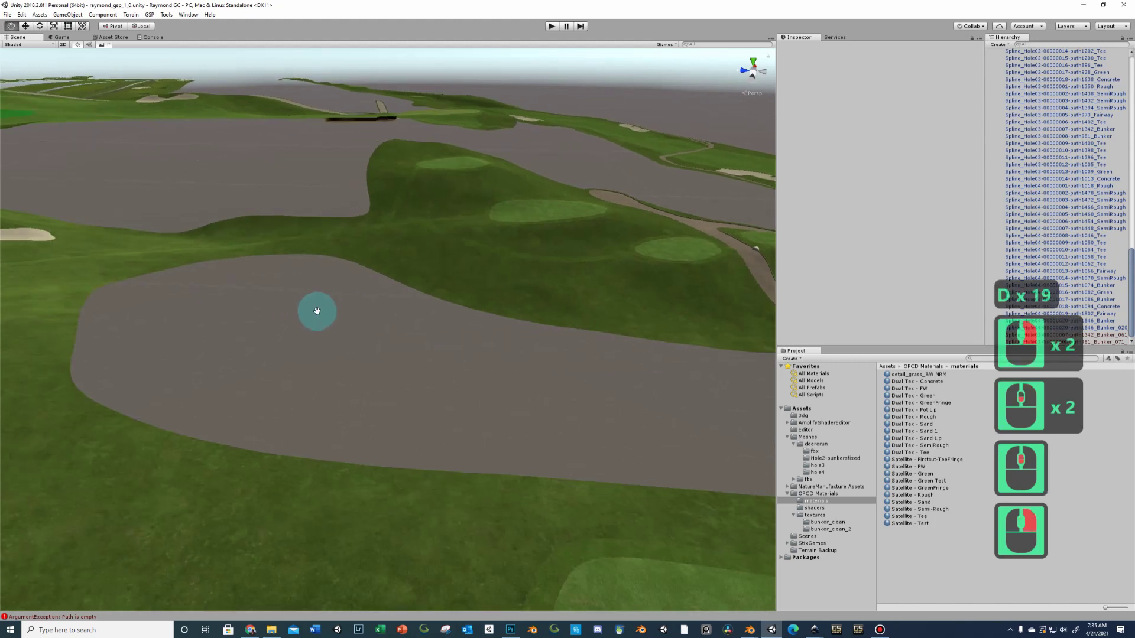
pyautogui.moveTo(316, 311); pyautogui.dragTo(274, 263, button='middle')
pyautogui.moveTo(273, 263); pyautogui.dragTo(501, 287, button='right')
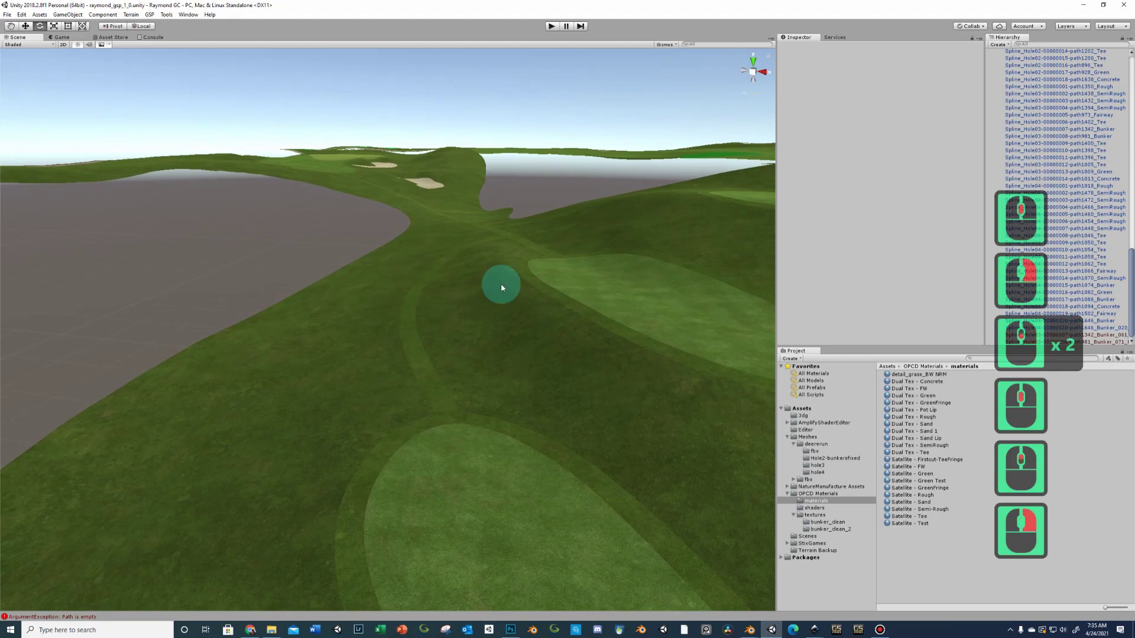